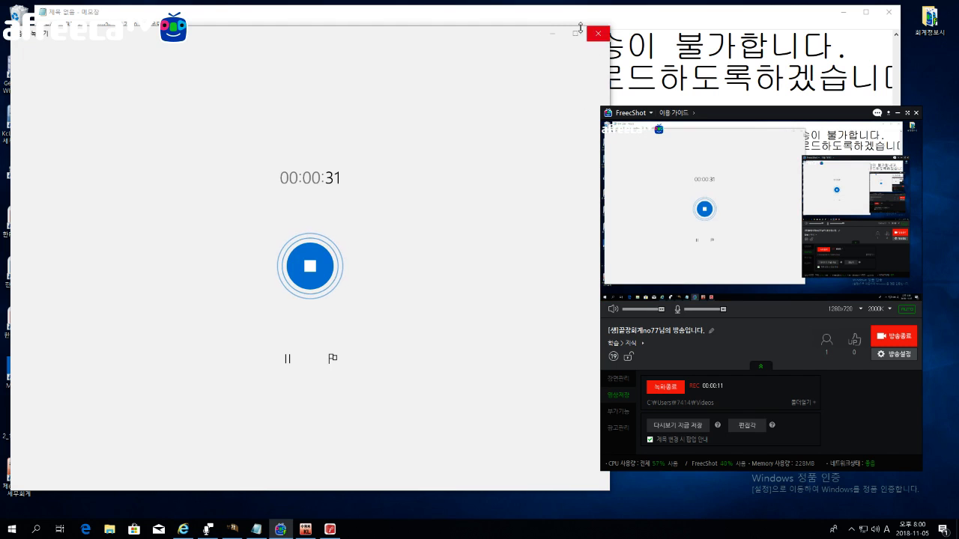
Step: Minimize the voice recorder and FreecShot windows and bring up the KcLep program window
{"action": "left_click", "coordinate": [552, 33]}
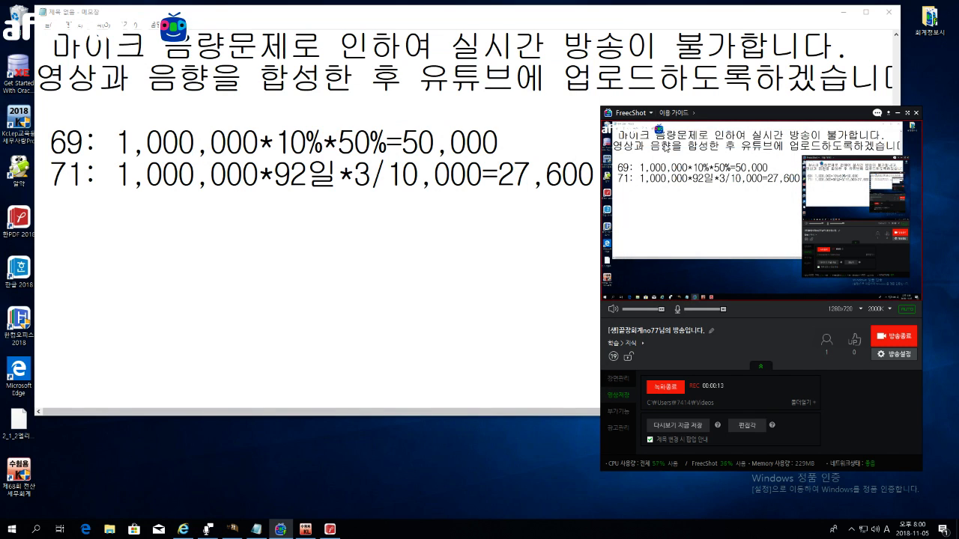
{"action": "left_click", "coordinate": [899, 113]}
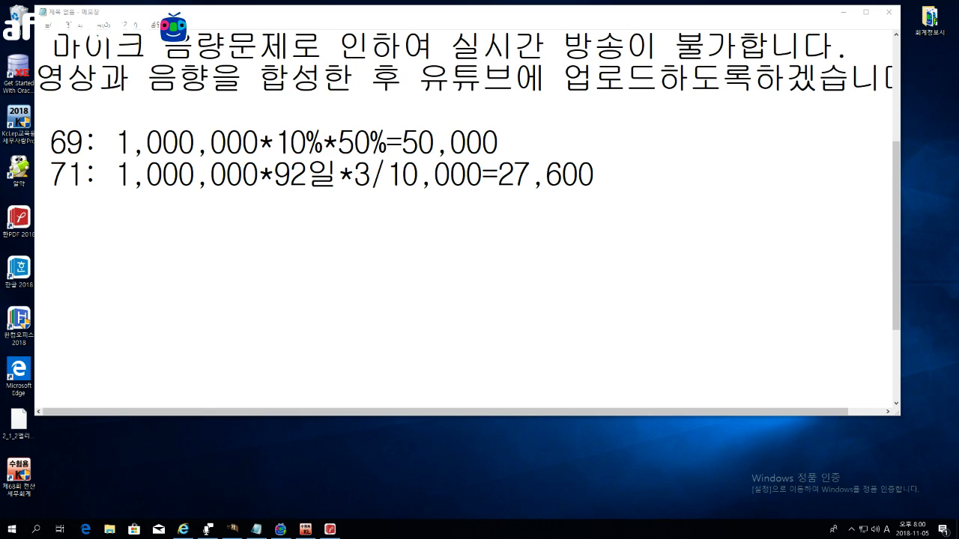
{"action": "left_click", "coordinate": [305, 529]}
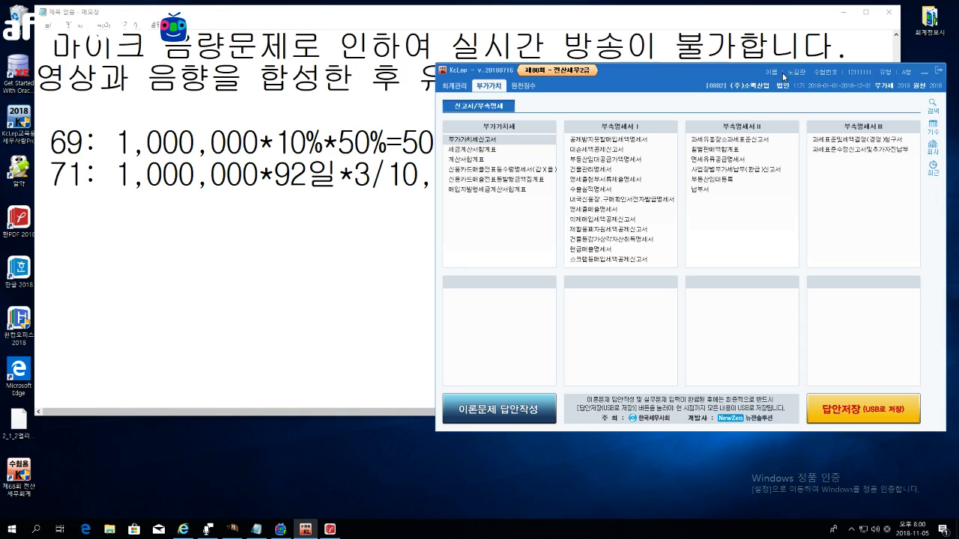
{"action": "left_click_drag", "start_coordinate": [788, 75], "coordinate": [794, 65]}
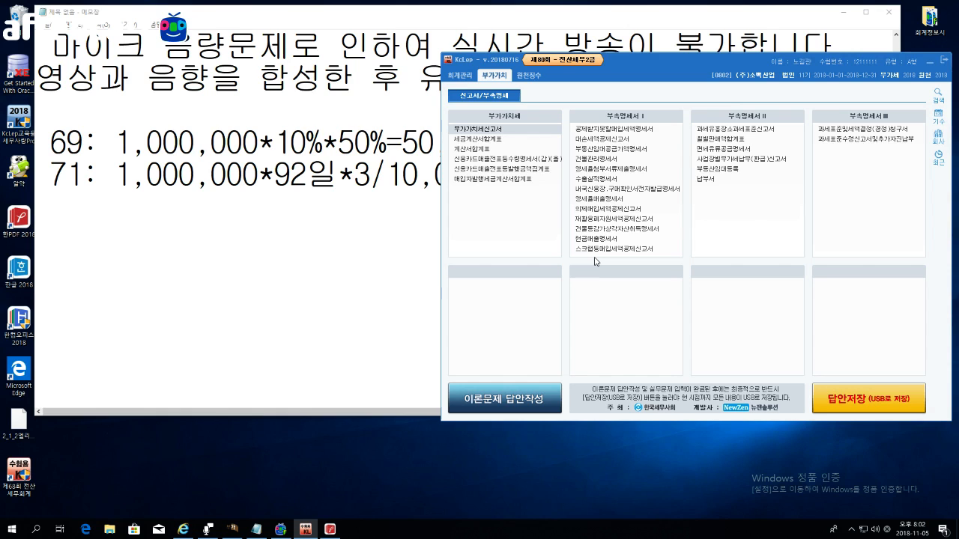
Step: Open the VAT return form (부가가치세신고서) in the VAT section (부가가치)
{"action": "left_click", "coordinate": [532, 75]}
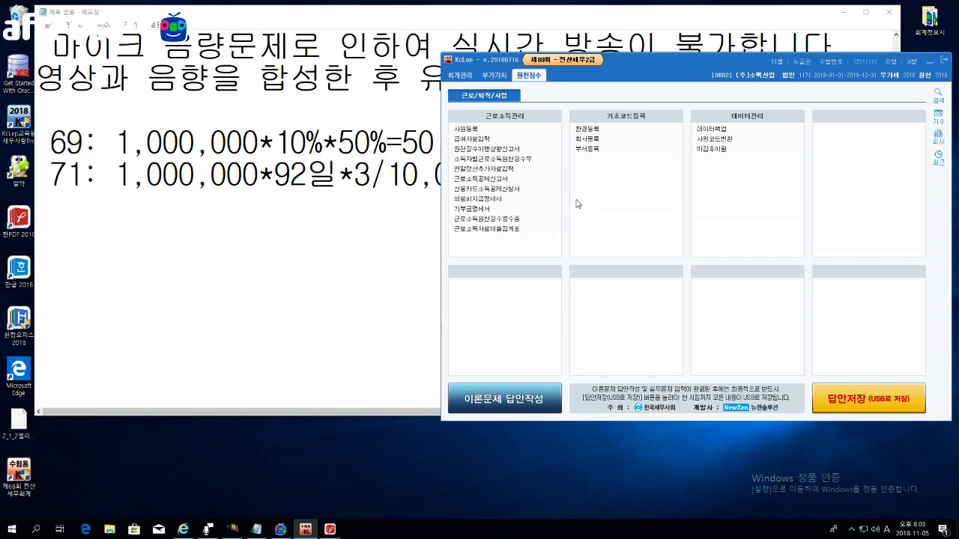
{"action": "left_click", "coordinate": [494, 77]}
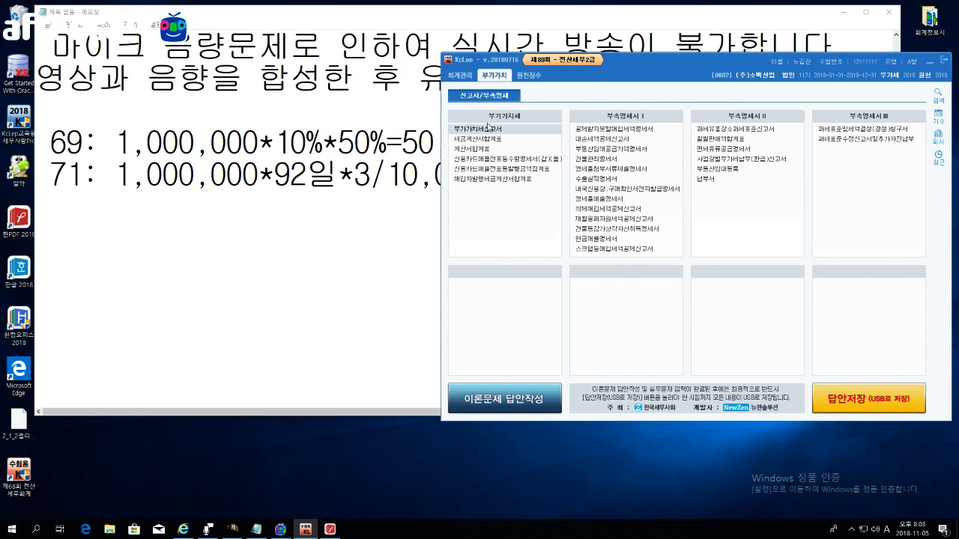
{"action": "left_click", "coordinate": [488, 129]}
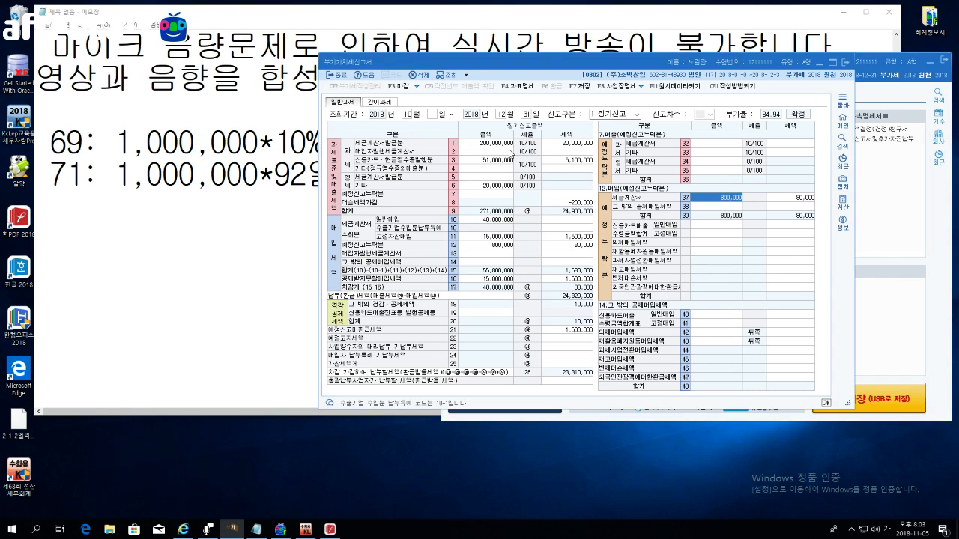
Step: Discard the current form data and requery the 2018-10-01 to 2018-12-31 regular return (정기신고) without loading previously saved data
{"action": "key", "text": "Escape"}
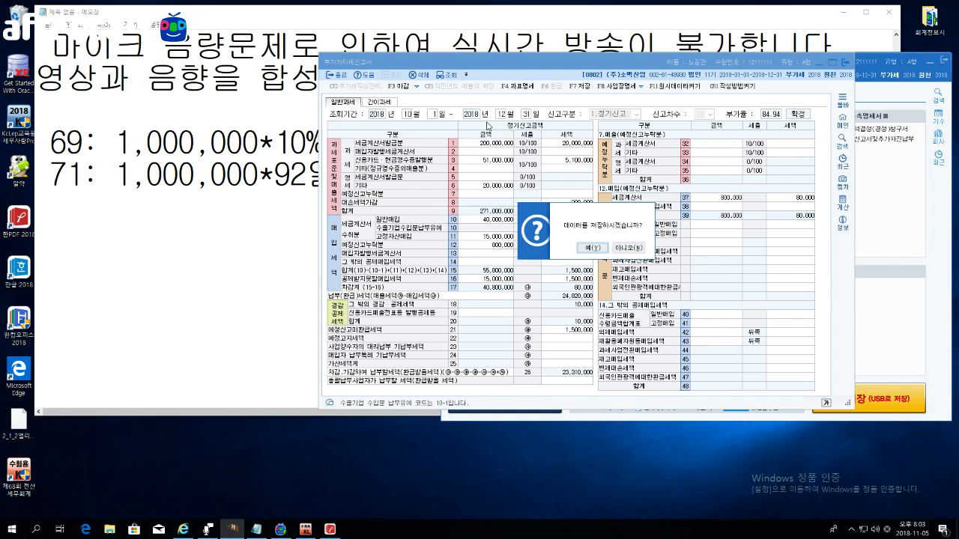
{"action": "key", "text": "Tab"}
{"action": "key", "text": "Return"}
{"action": "key", "text": "Return"}
{"action": "key", "text": "Return"}
{"action": "key", "text": "Return"}
{"action": "key", "text": "Return"}
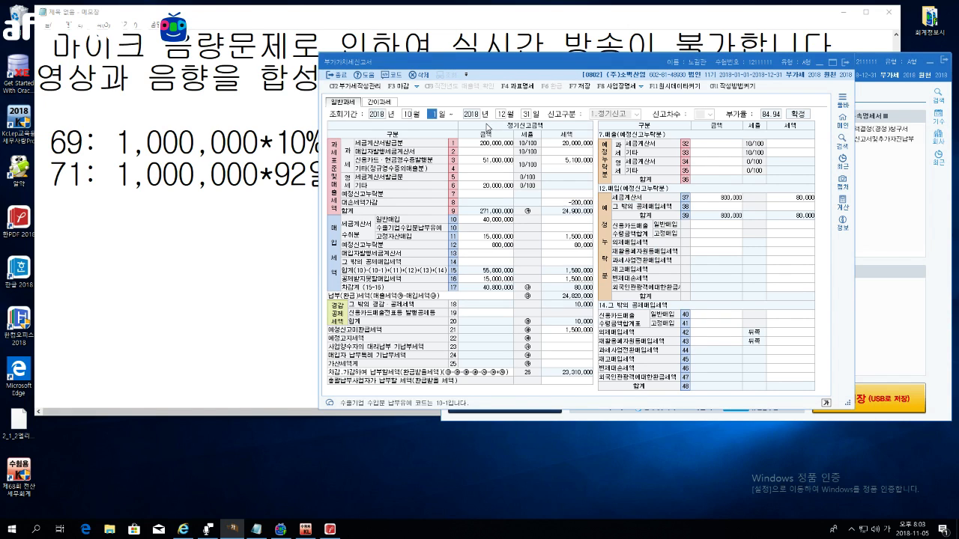
{"action": "key", "text": "Return"}
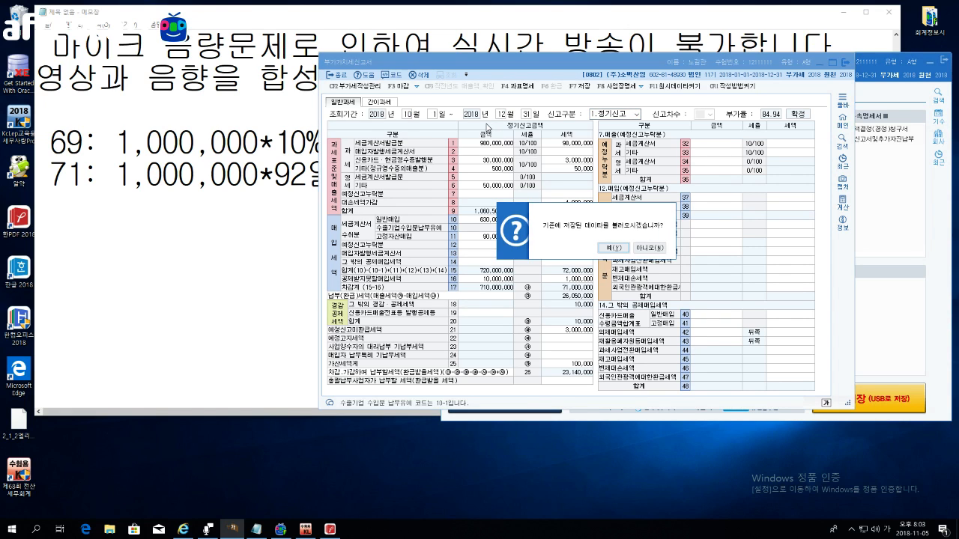
{"action": "key", "text": "Tab"}
{"action": "key", "text": "Return"}
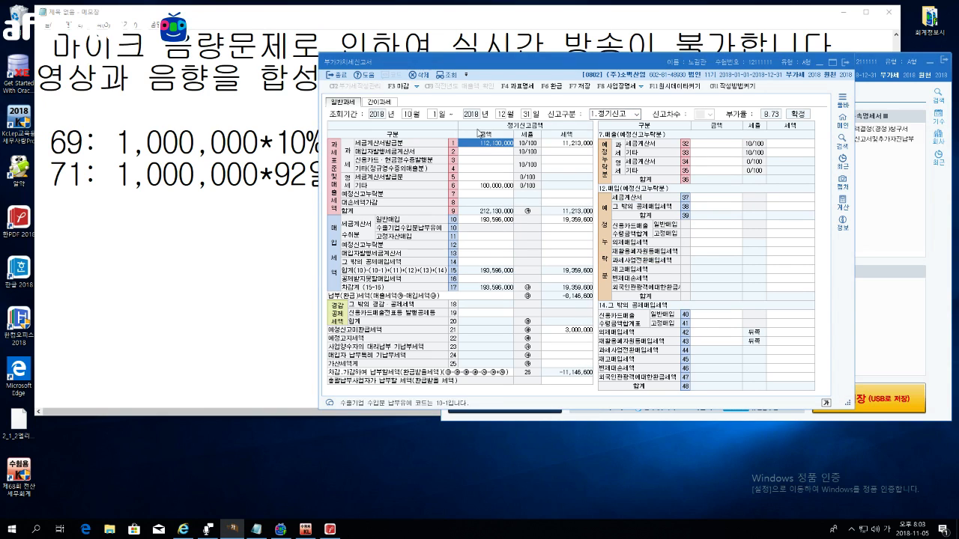
Step: Clear the prefilled sales figures: the taxable tax-invoice amount and tax in row 1 and the zero-rated other amount in row 6
{"action": "type", "text": "0"}
{"action": "key", "text": "Return"}
{"action": "key", "text": "Return"}
{"action": "key", "text": "Return"}
{"action": "key", "text": "Return"}
{"action": "key", "text": "Return"}
{"action": "key", "text": "Return"}
{"action": "key", "text": "Return"}
{"action": "key", "text": "Return"}
{"action": "key", "text": "Return"}
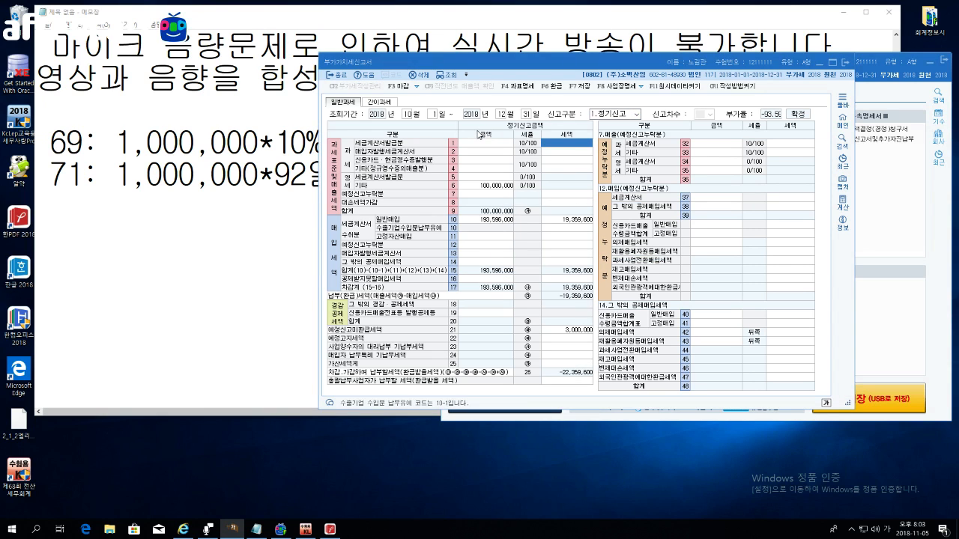
{"action": "key", "text": "Down"}
{"action": "key", "text": "Down"}
{"action": "key", "text": "Down"}
{"action": "key", "text": "Down"}
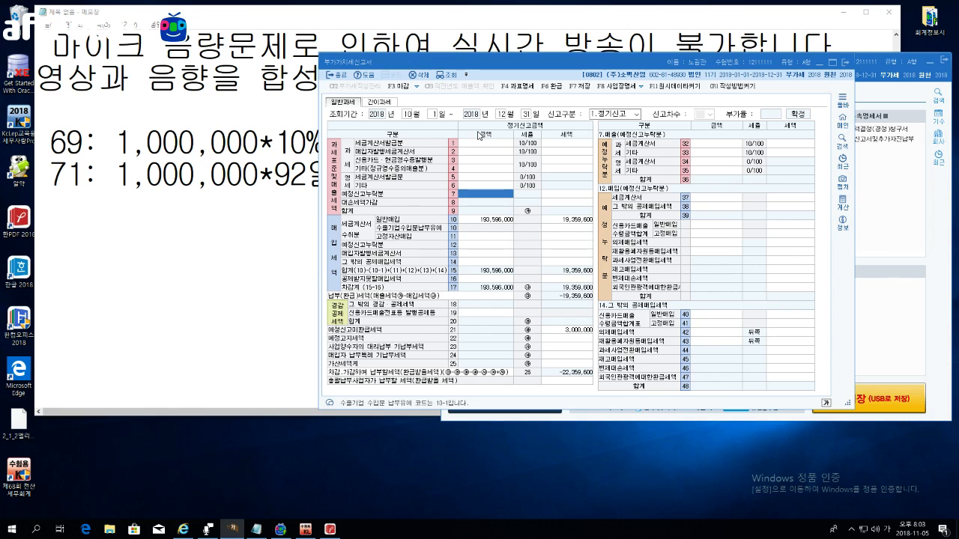
Step: Clear the general purchases (일반매입) amount and tax in row 10
{"action": "key", "text": "Up"}
{"action": "key", "text": "Left"}
{"action": "key", "text": "space"}
{"action": "key", "text": "Return"}
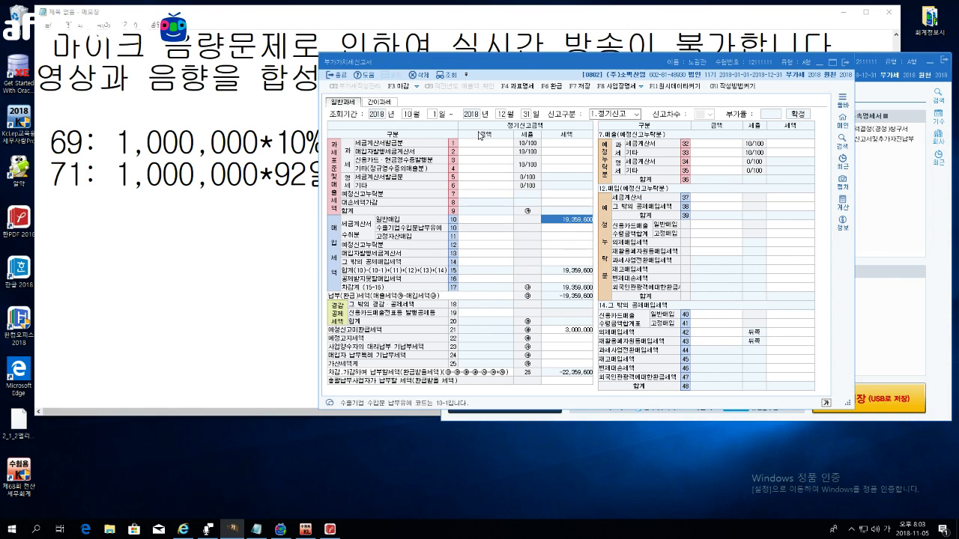
{"action": "key", "text": "space"}
{"action": "key", "text": "Return"}
Step: Clear the preliminary-return unrefunded tax (예정신고미환급세액) in row 21
{"action": "key", "text": "Down"}
{"action": "key", "text": "Down"}
{"action": "key", "text": "Down"}
{"action": "key", "text": "Down"}
{"action": "key", "text": "Down"}
{"action": "key", "text": "Down"}
{"action": "key", "text": "Down"}
{"action": "key", "text": "Down"}
{"action": "key", "text": "Down"}
{"action": "key", "text": "Down"}
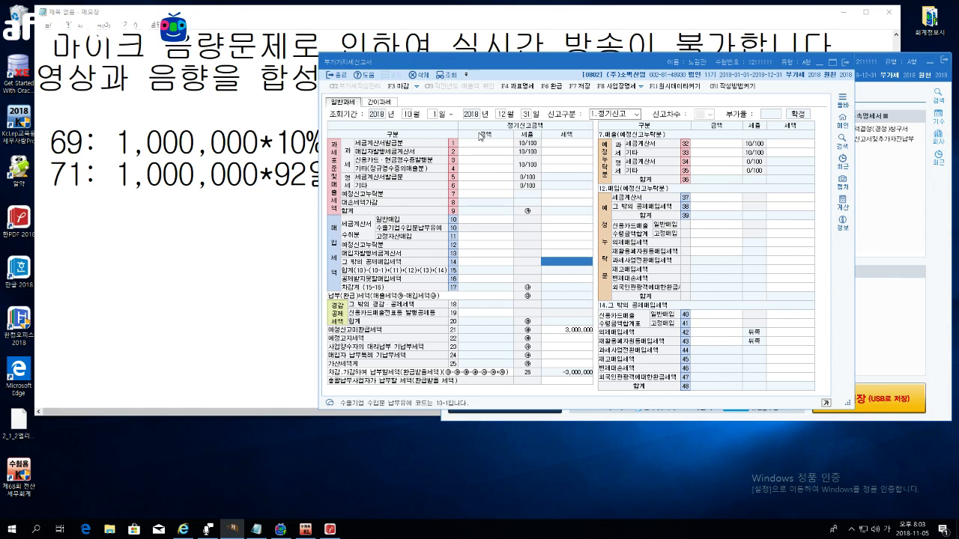
{"action": "key", "text": "Up"}
{"action": "key", "text": "Up"}
{"action": "key", "text": "space"}
{"action": "key", "text": "Return"}
{"action": "key", "text": "Down"}
Step: Enter taxable sales of 300,000,000 for issued tax invoices in row 1 and 50,000,000 for credit cards and cash receipts in row 3
{"action": "key", "text": "Up"}
{"action": "key", "text": "Up"}
{"action": "key", "text": "Up"}
{"action": "key", "text": "Up"}
{"action": "key", "text": "Up"}
{"action": "key", "text": "Up"}
{"action": "key", "text": "Up"}
{"action": "key", "text": "Up"}
{"action": "key", "text": "Up"}
{"action": "key", "text": "Up"}
{"action": "key", "text": "Up"}
{"action": "key", "text": "Up"}
{"action": "key", "text": "Up"}
{"action": "key", "text": "Up"}
{"action": "key", "text": "Up"}
{"action": "key", "text": "Up"}
{"action": "key", "text": "Up"}
{"action": "key", "text": "Up"}
{"action": "key", "text": "Up"}
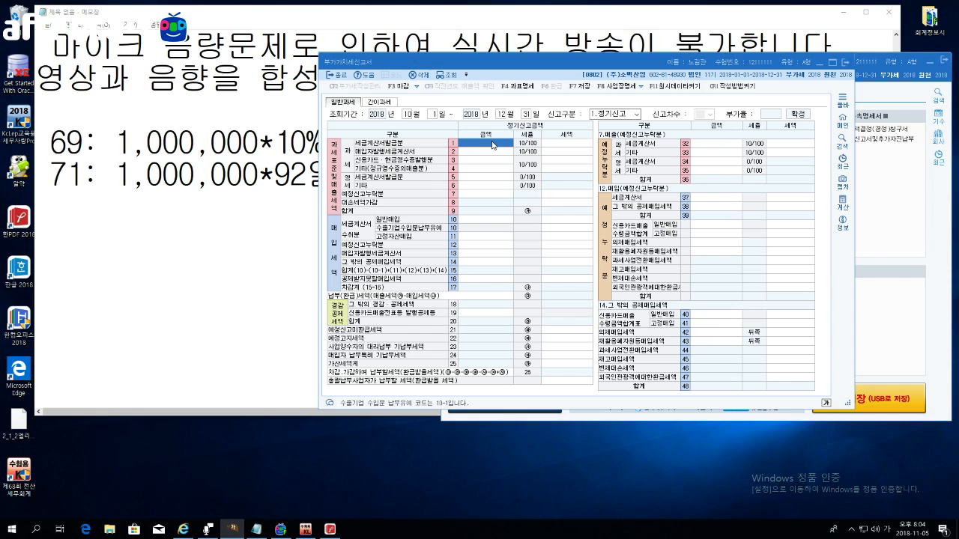
{"action": "type", "text": "300000000"}
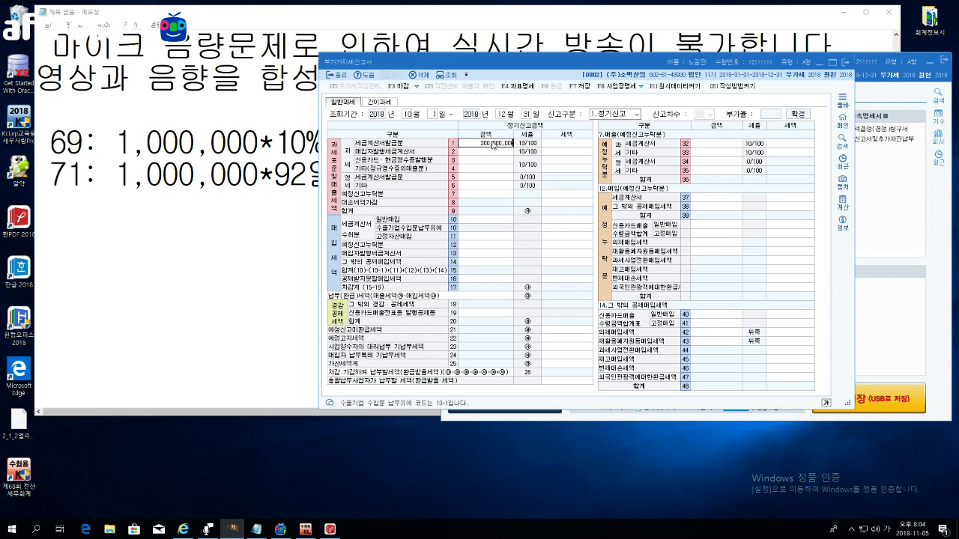
{"action": "key", "text": "Return"}
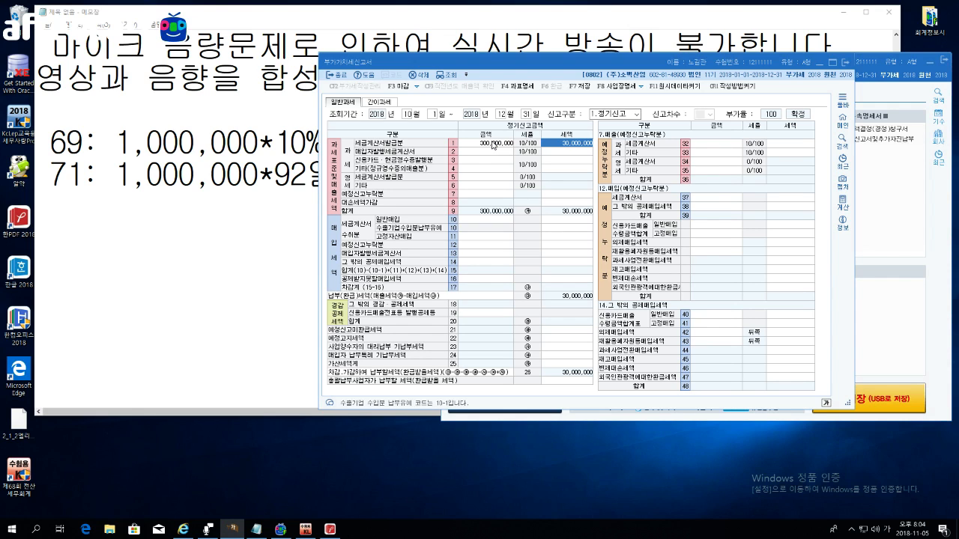
{"action": "key", "text": "Return"}
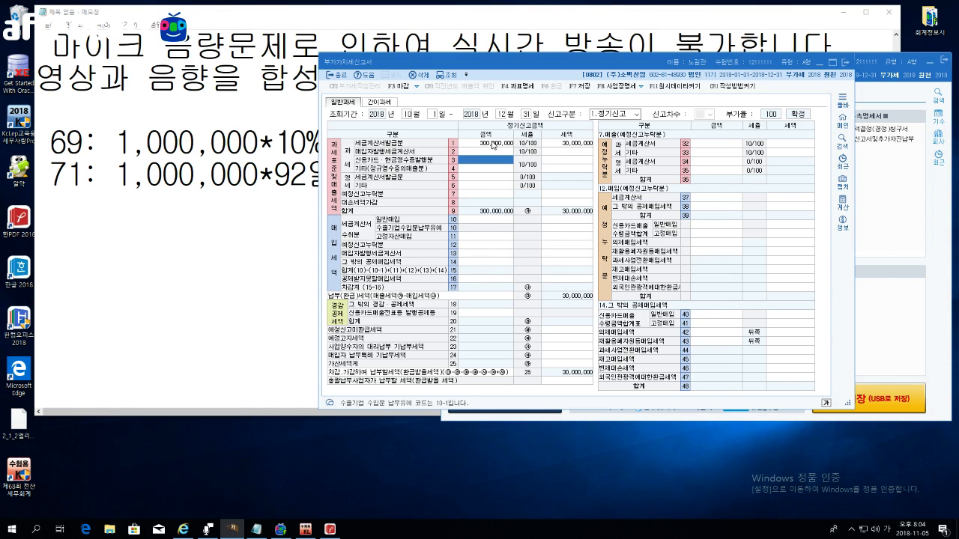
{"action": "type", "text": "50000000"}
{"action": "key", "text": "Return"}
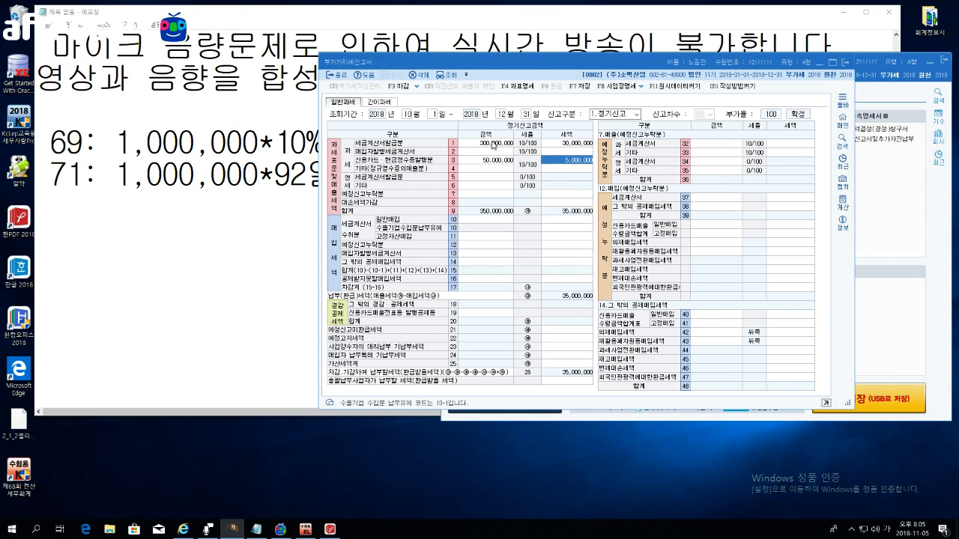
{"action": "key", "text": "Return"}
{"action": "key", "text": "Return"}
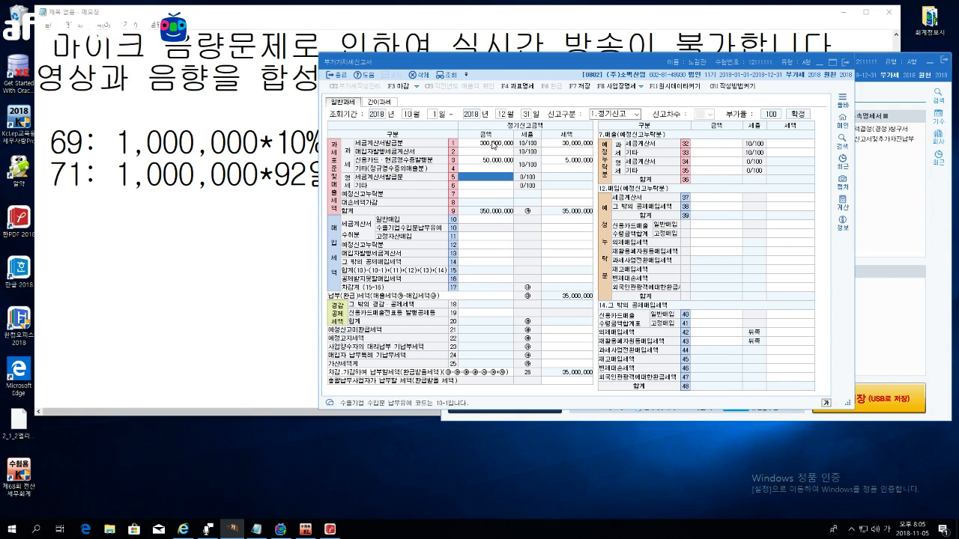
Step: Enter zero-rated sales of 40,000,000 for issued tax invoices in row 5 and 100,000,000 for other in row 6
{"action": "type", "text": "40000000"}
{"action": "key", "text": "Return"}
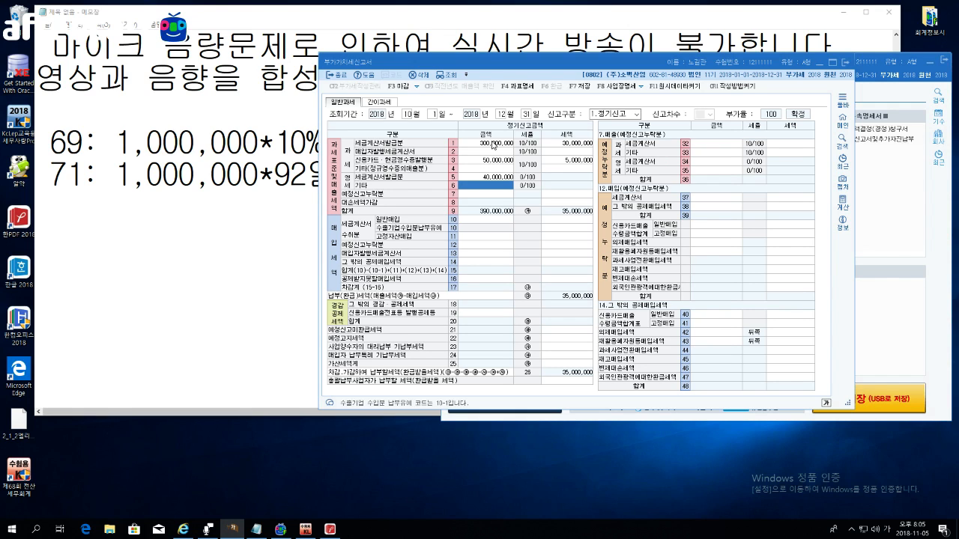
{"action": "type", "text": "100,000,000"}
{"action": "key", "text": "Return"}
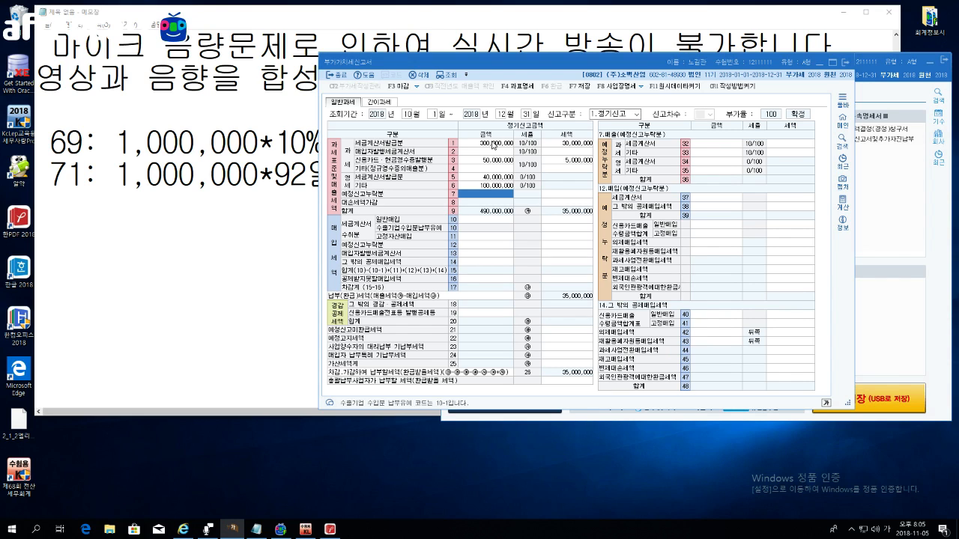
Step: Enter -1,000,000 as the bad-debt tax adjustment (대손세액가감) in row 8
{"action": "key", "text": "Return"}
{"action": "key", "text": "Return"}
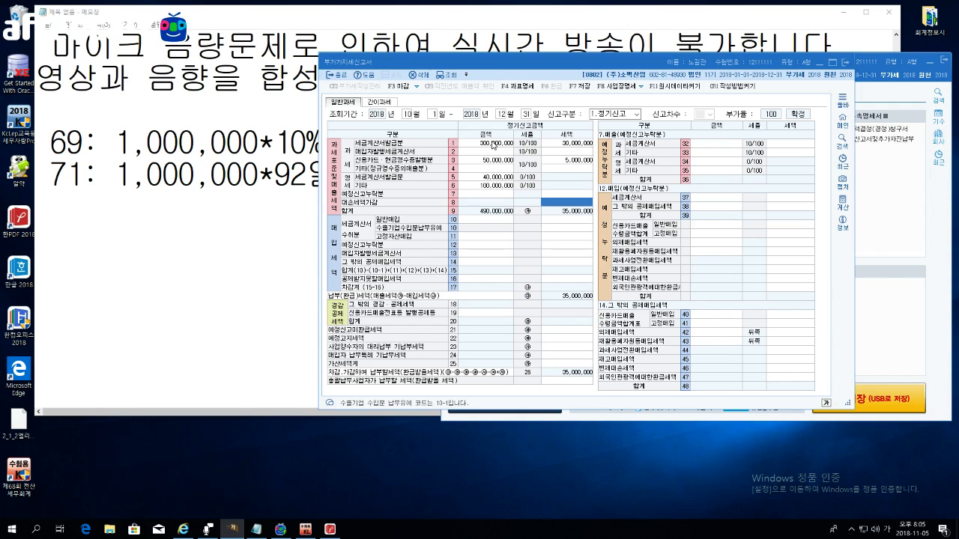
{"action": "type", "text": "-1000000"}
{"action": "key", "text": "Return"}
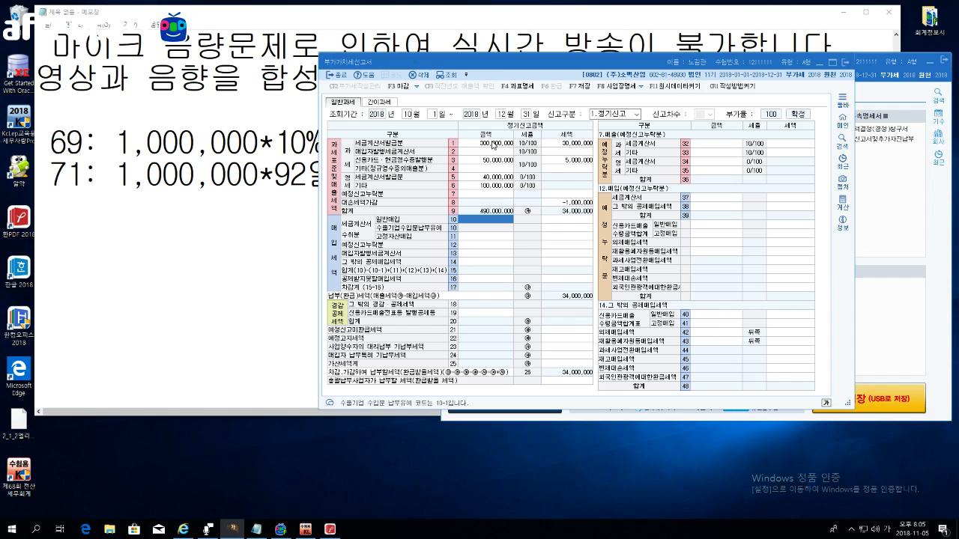
Step: Enter general tax-invoice purchases (일반매입) in row 10 with an amount of 200,000,000 and tax of 20,000,000
{"action": "type", "text": "2"}
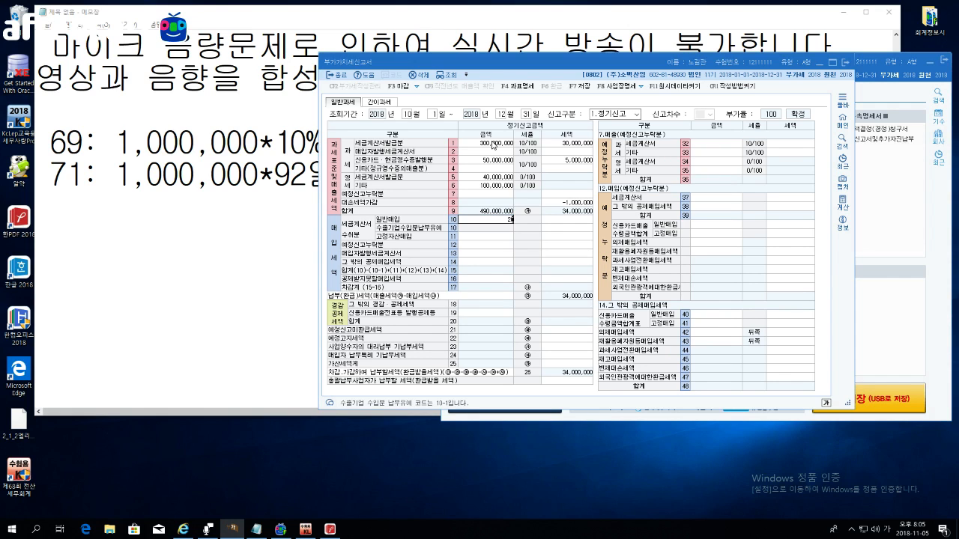
{"action": "type", "text": "00,000,000"}
{"action": "key", "text": "Return"}
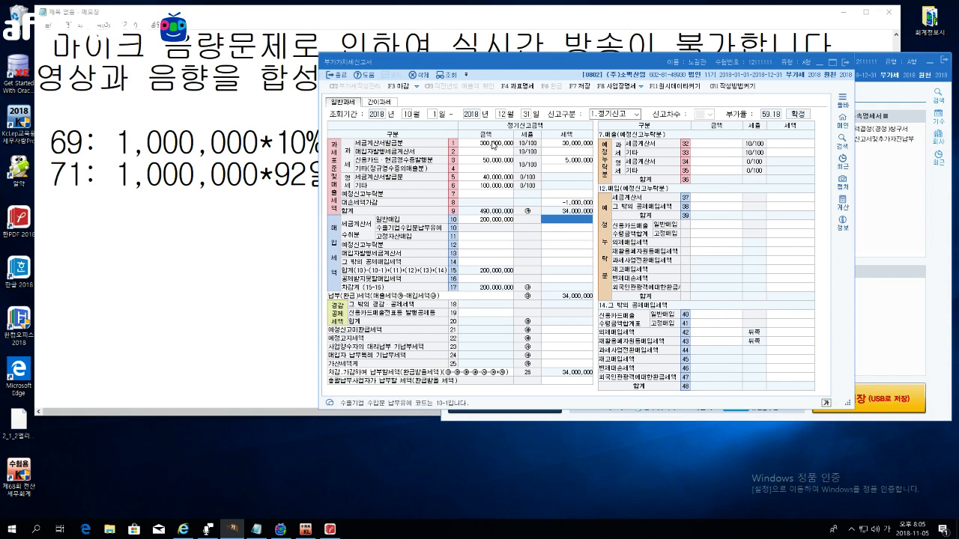
{"action": "type", "text": "20,000,000"}
{"action": "key", "text": "Return"}
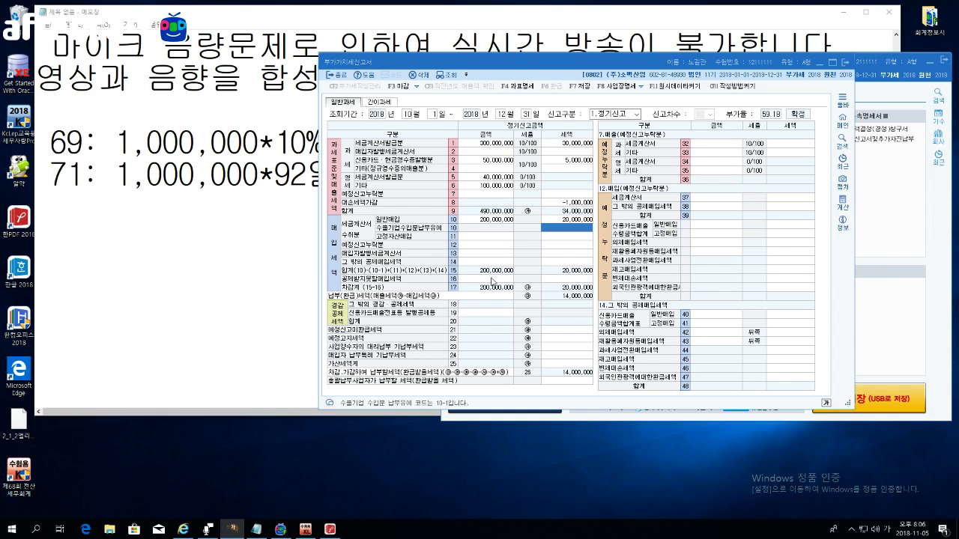
Step: Enter non-deductible input tax (공제받지못할매입세액) in detail row 49 with an amount of 15,000,000 and tax of 1,500,000
{"action": "left_click", "coordinate": [488, 280]}
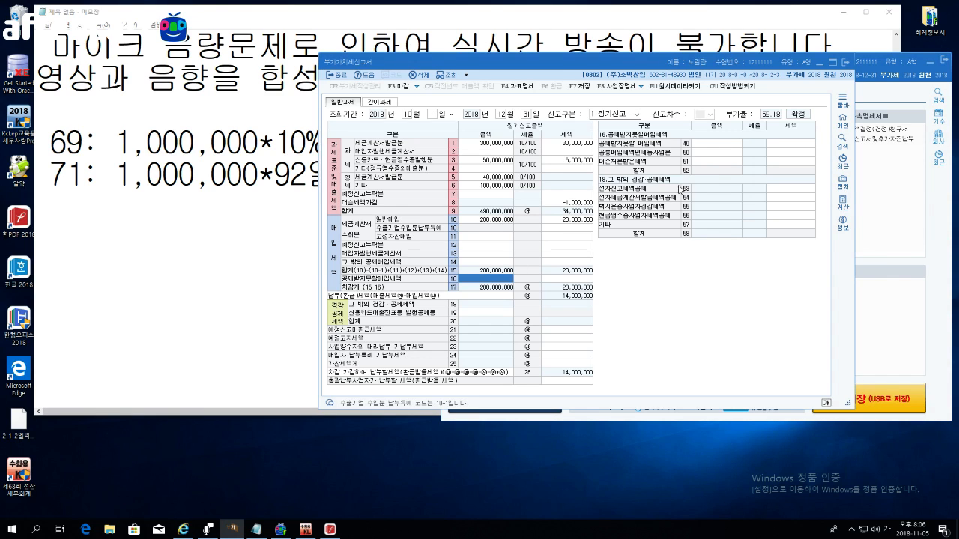
{"action": "left_click", "coordinate": [706, 144]}
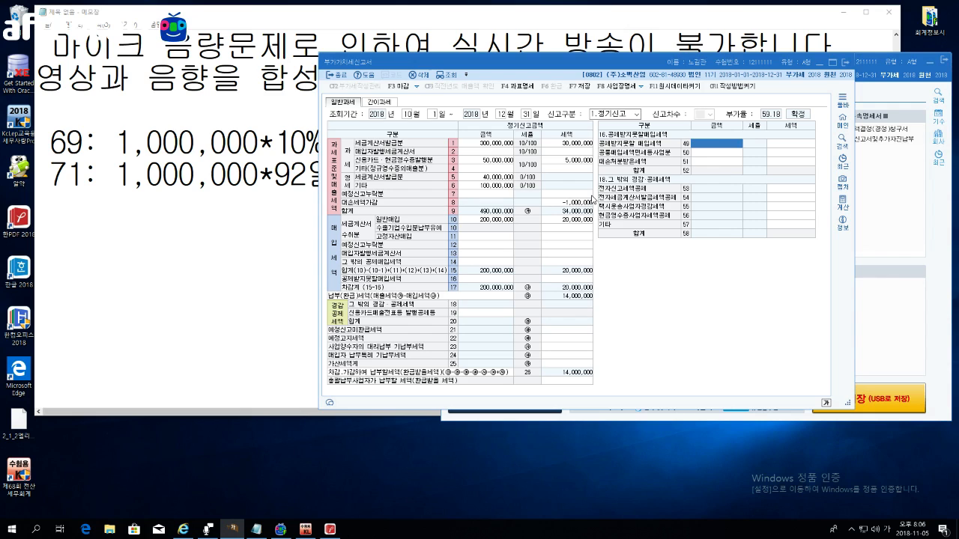
{"action": "type", "text": "15000000"}
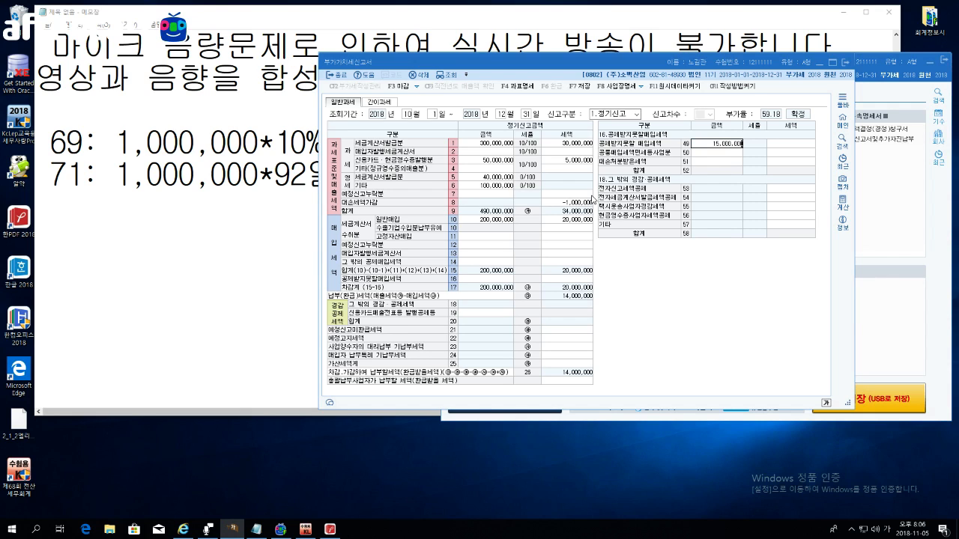
{"action": "key", "text": "Return"}
{"action": "type", "text": "15,00"}
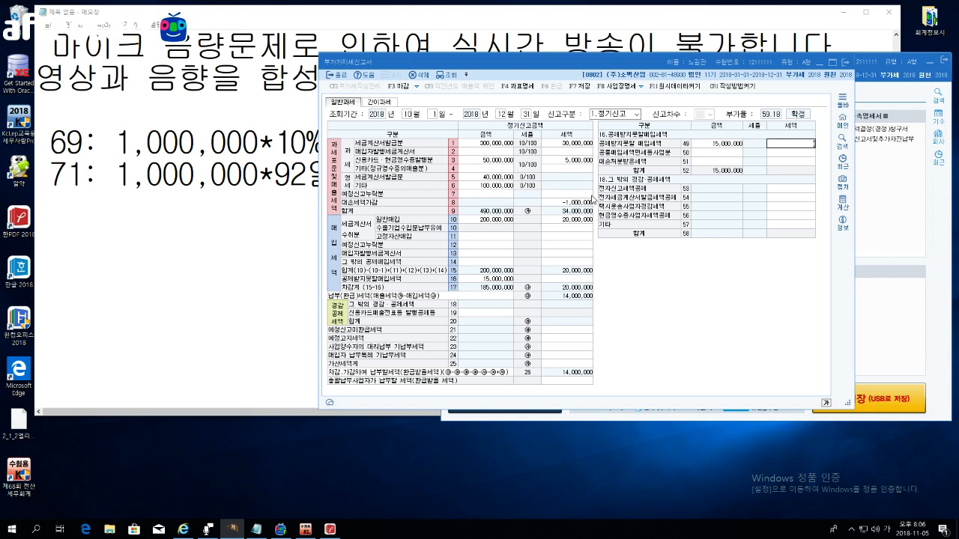
{"action": "type", "text": "0,00"}
{"action": "key", "text": "Return"}
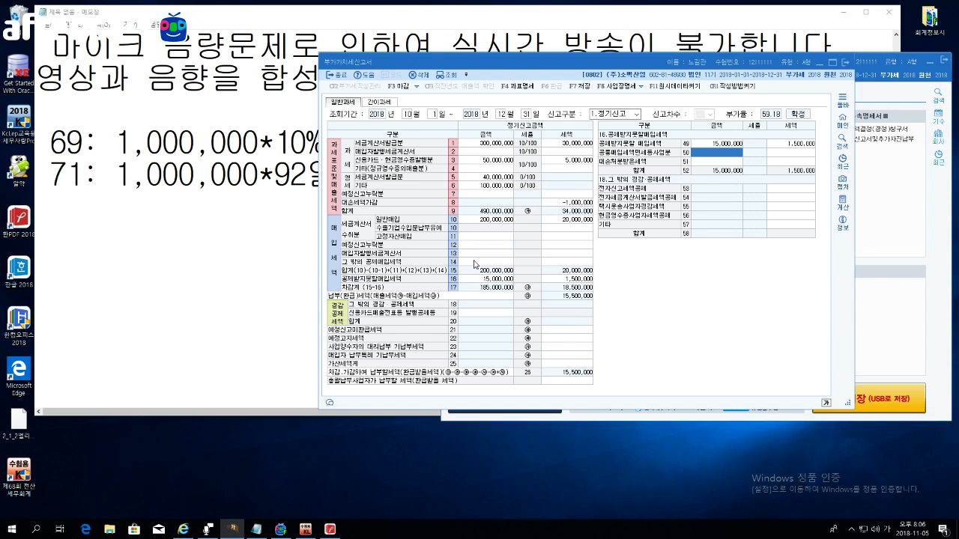
Step: Enter other deductible input tax for general card purchases (신용카드매출 일반매입) in detail row 40: amount 7,000,000 and tax 700,000
{"action": "left_click", "coordinate": [474, 262]}
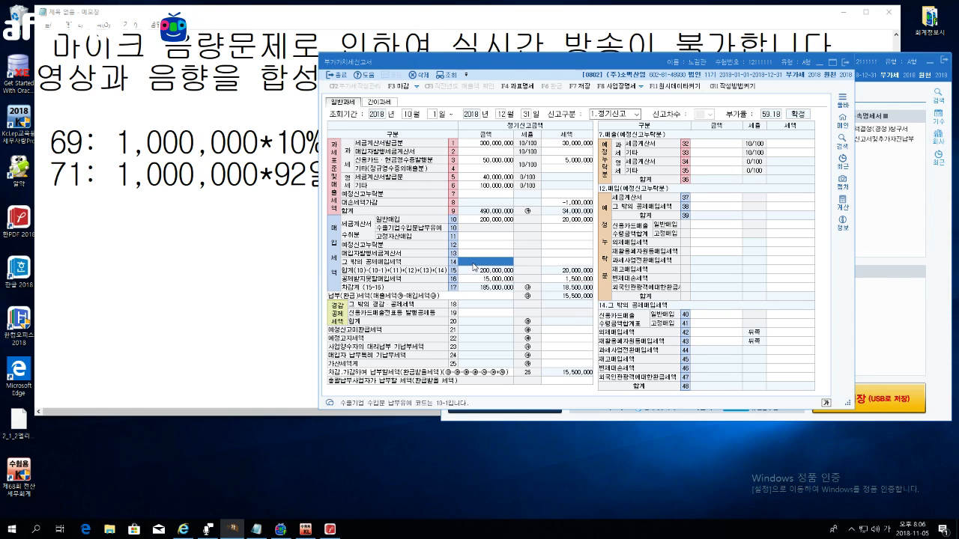
{"action": "left_click", "coordinate": [718, 320]}
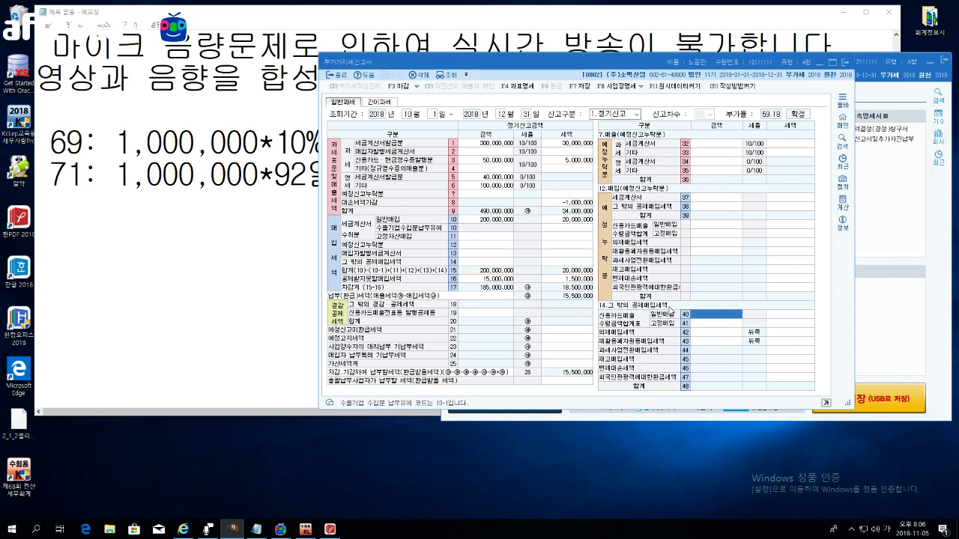
{"action": "type", "text": "7000000"}
{"action": "key", "text": "Return"}
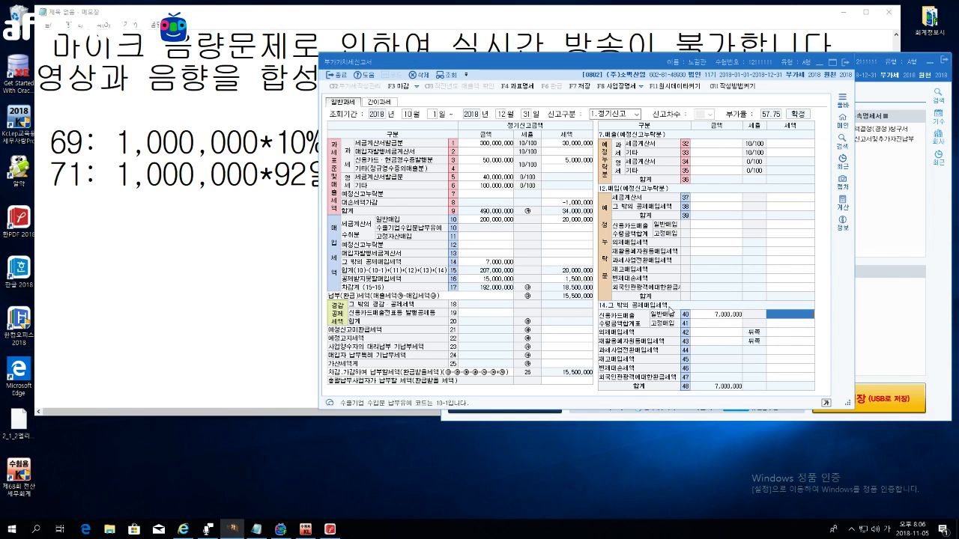
{"action": "type", "text": "7000000"}
{"action": "key", "text": "Return"}
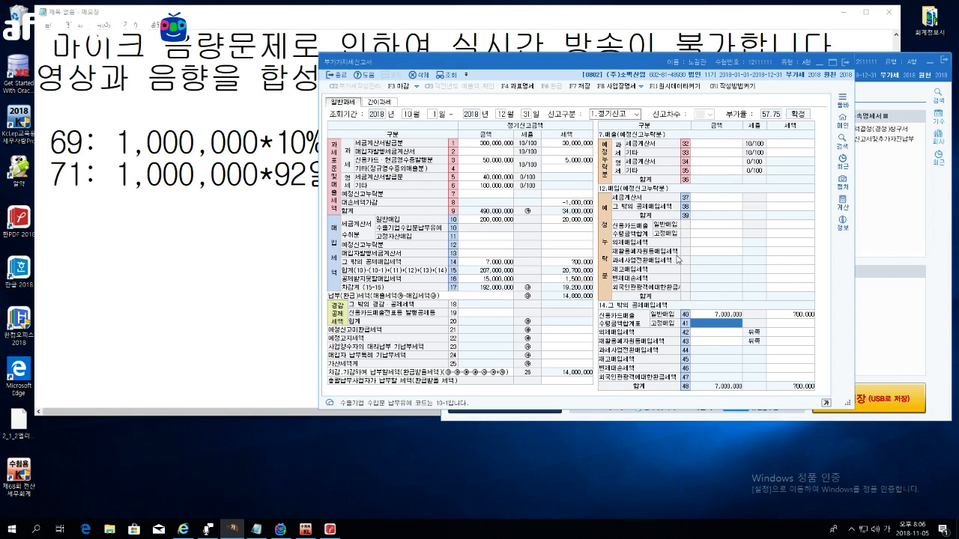
Step: Enter the purchase tax invoice omitted from the preliminary return (예정신고누락분 세금계산서) in row 37: amount 9,000,000 and tax 900,000
{"action": "left_click", "coordinate": [735, 201]}
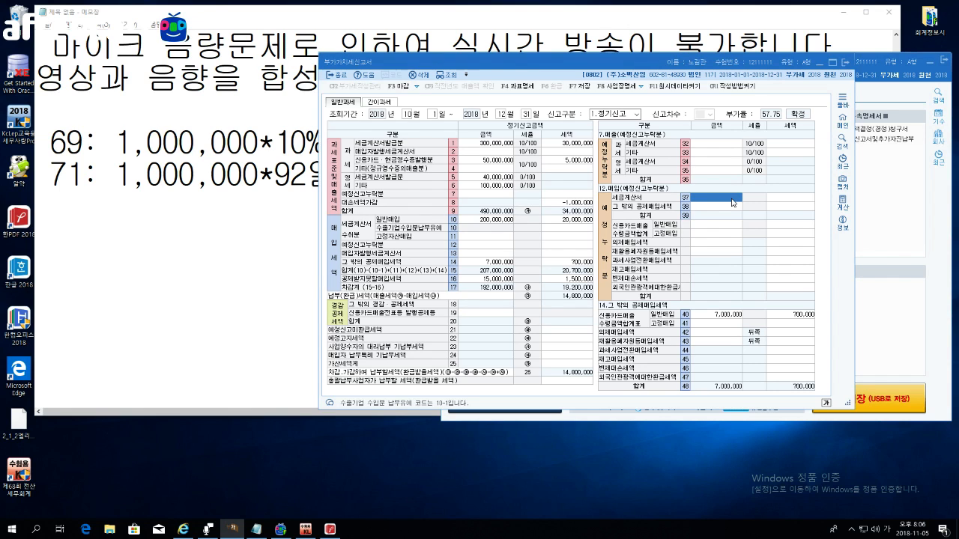
{"action": "type", "text": "9000000"}
{"action": "key", "text": "Return"}
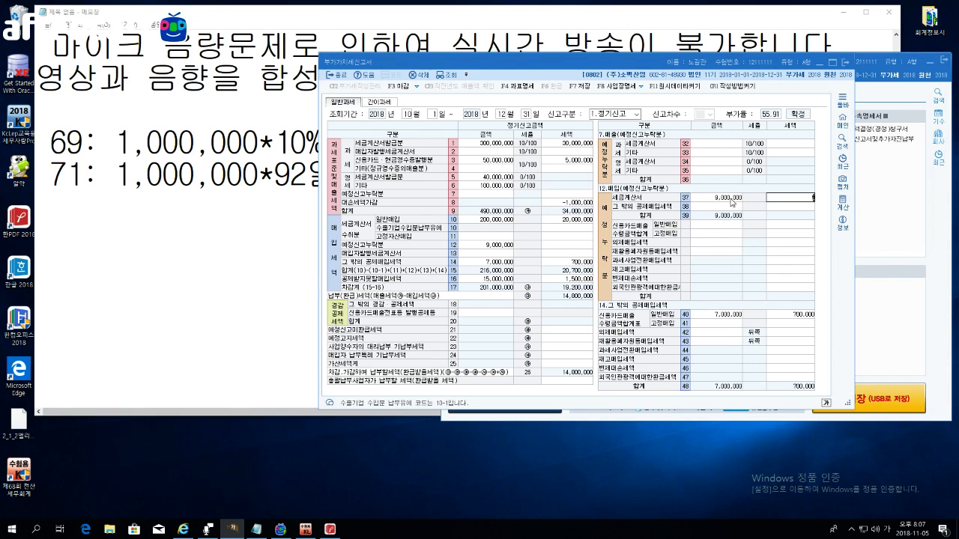
{"action": "key", "text": "Return"}
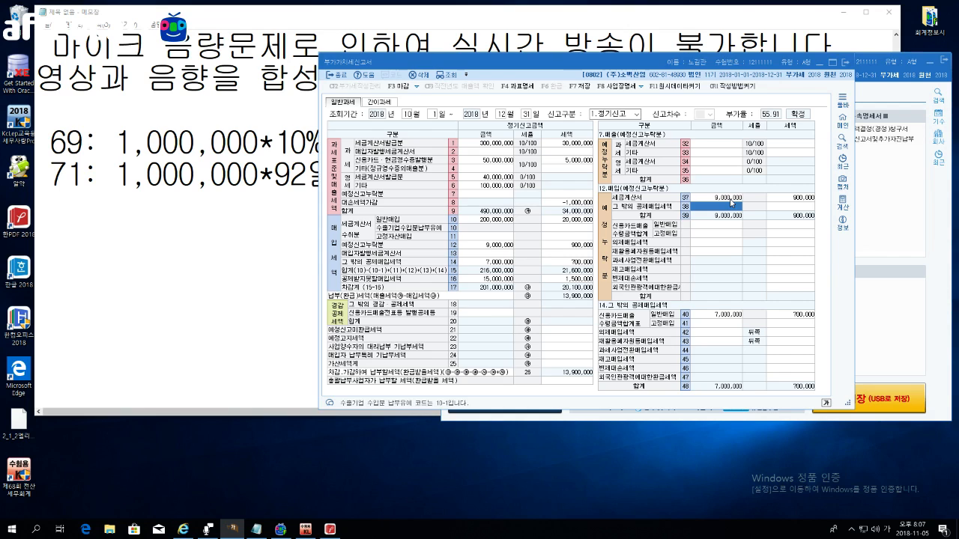
Step: Enter the electronic filing tax credit (전자신고세액공제) of 10,000 in detail row 53 and save the return
{"action": "left_click", "coordinate": [559, 281]}
{"action": "left_click", "coordinate": [793, 190]}
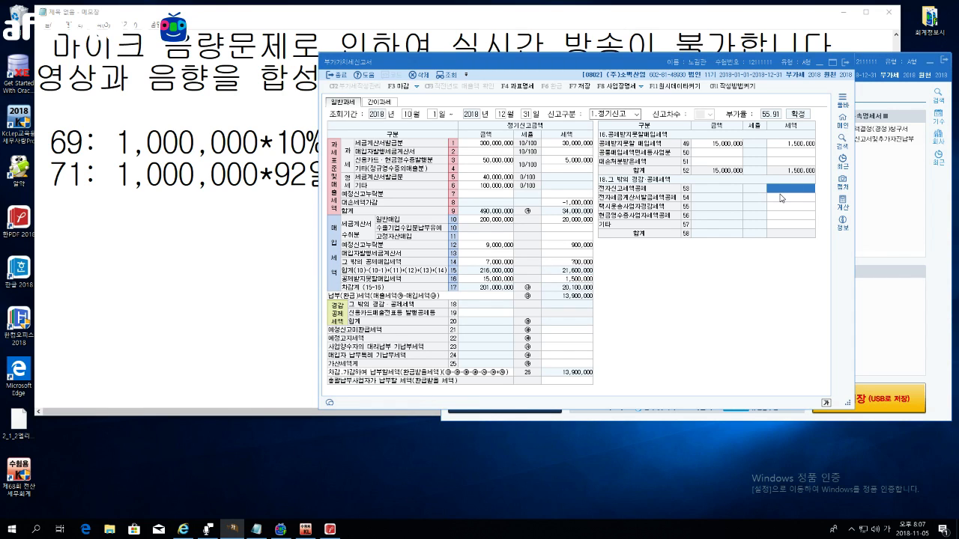
{"action": "type", "text": "10,000"}
{"action": "key", "text": "Return"}
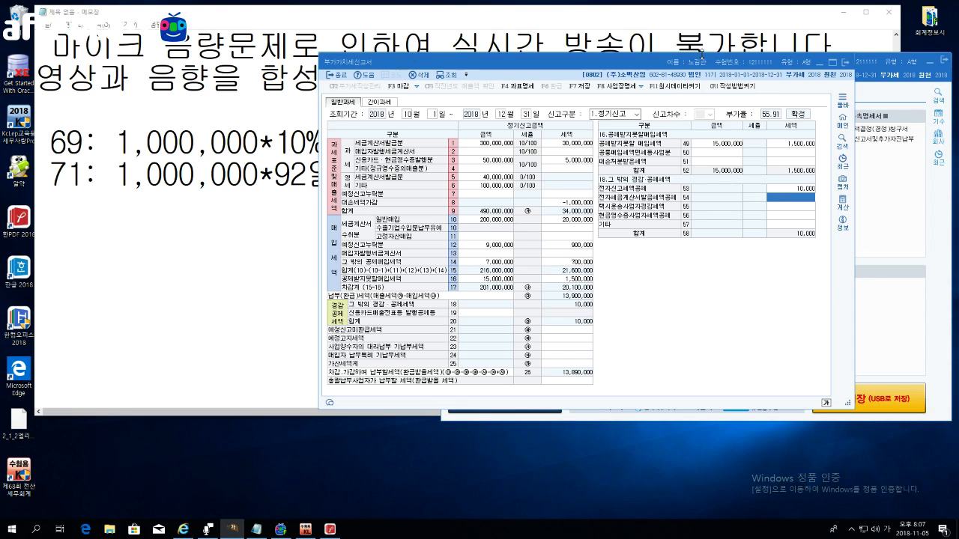
{"action": "left_click", "coordinate": [586, 89]}
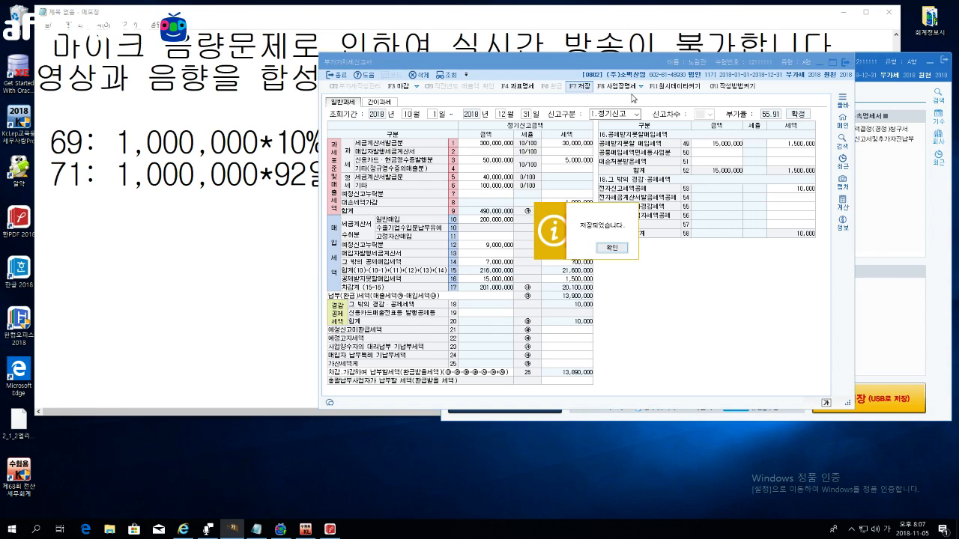
{"action": "left_click", "coordinate": [619, 251]}
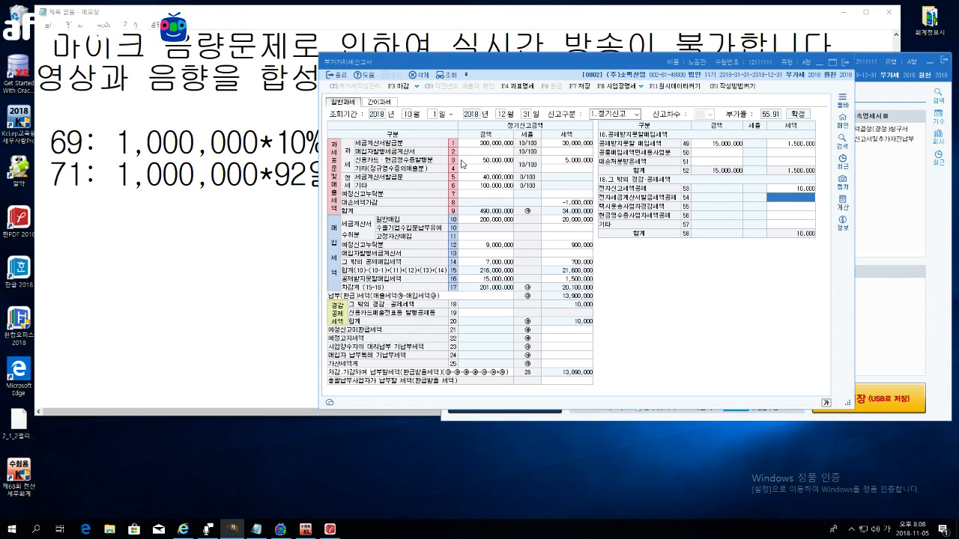
Step: Query the October–December 2018 regular return again without loading the previously saved data
{"action": "left_click", "coordinate": [409, 116]}
{"action": "key", "text": "Return"}
{"action": "key", "text": "Return"}
{"action": "key", "text": "Return"}
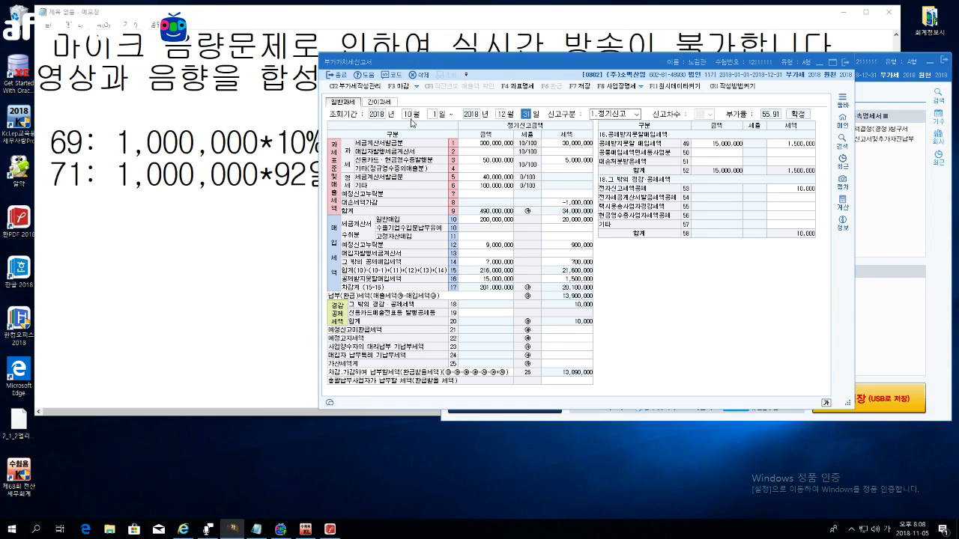
{"action": "key", "text": "Right"}
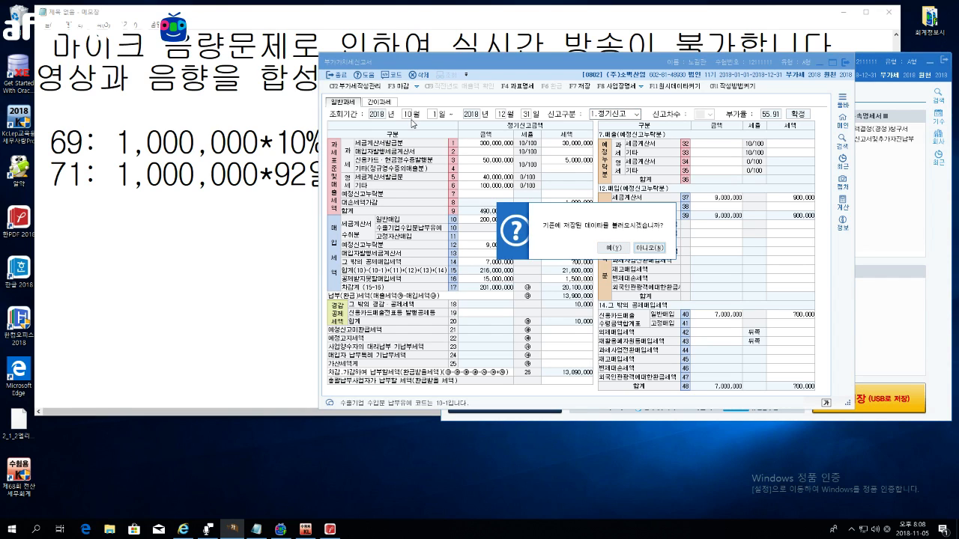
{"action": "key", "text": "Return"}
{"action": "key", "text": "Return"}
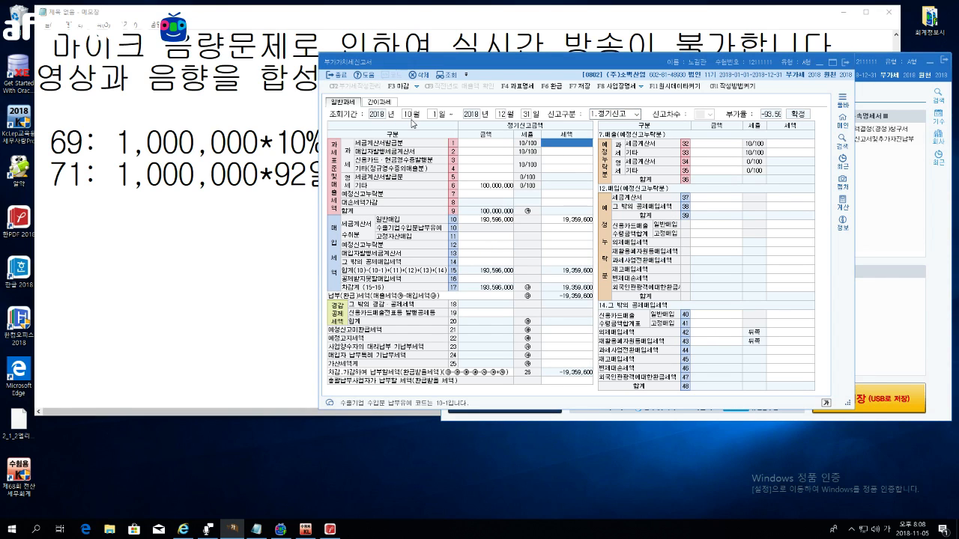
Step: Clear the zero-rated other sales amount in row 6 and the general purchase amount and tax in row 10
{"action": "key", "text": "Return"}
{"action": "key", "text": "Return"}
{"action": "key", "text": "Return"}
{"action": "key", "text": "Return"}
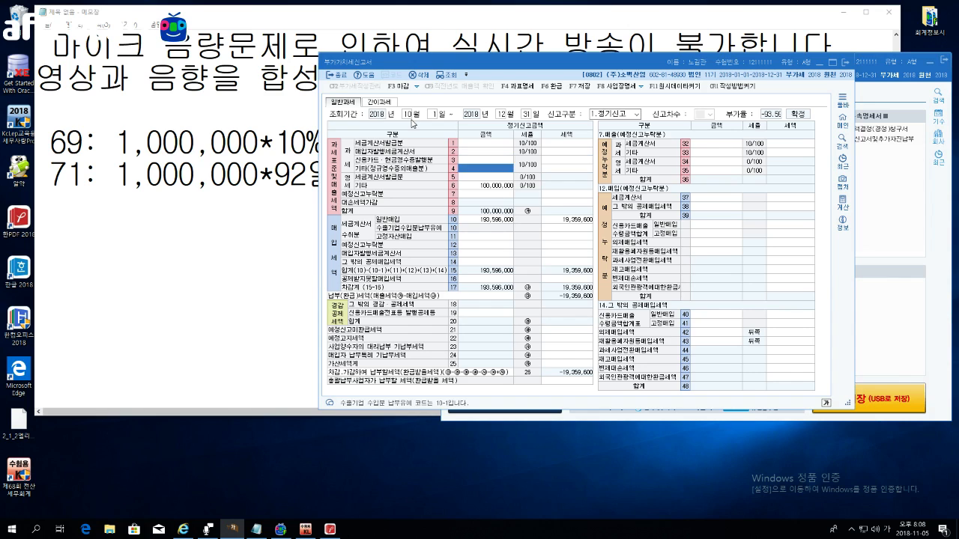
{"action": "key", "text": "Delete"}
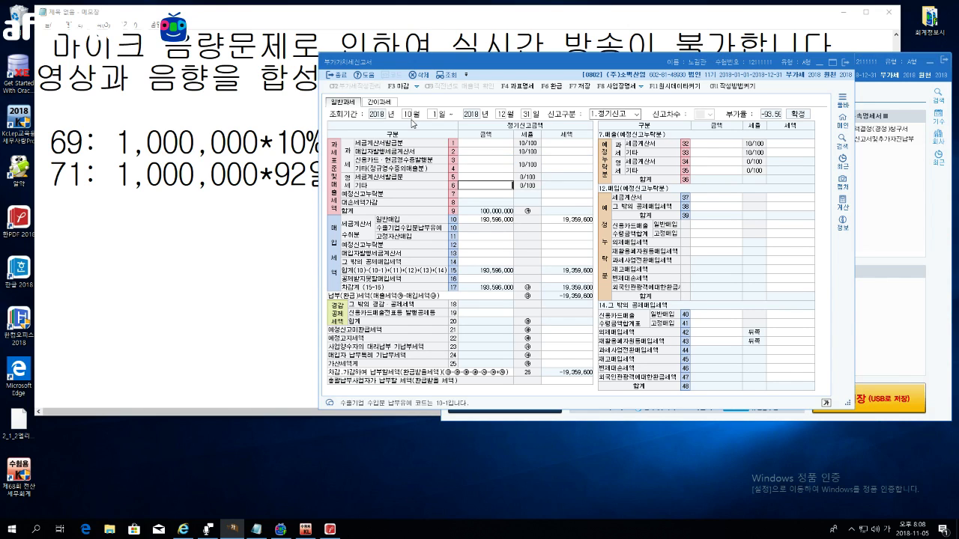
{"action": "key", "text": "Return"}
{"action": "key", "text": "Return"}
{"action": "key", "text": "Delete"}
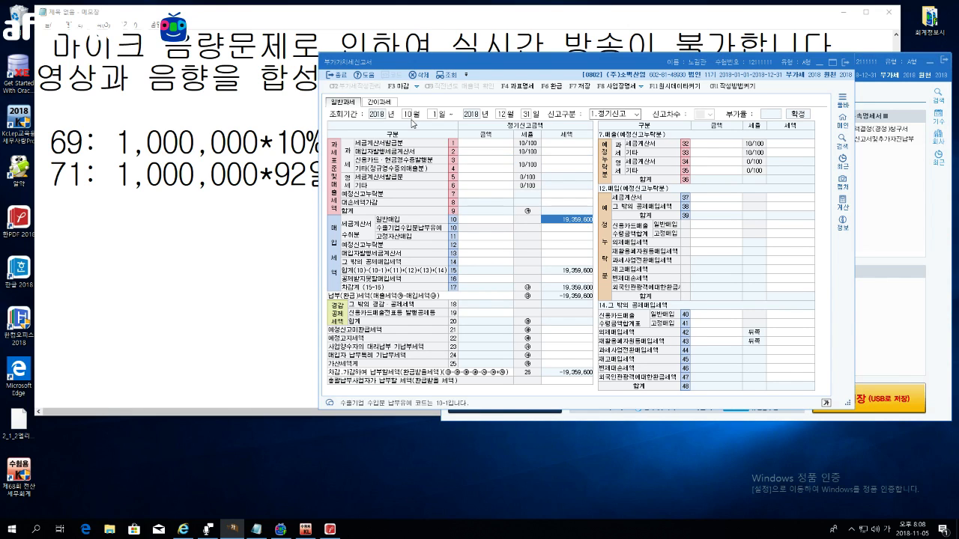
{"action": "key", "text": "Return"}
{"action": "key", "text": "Return"}
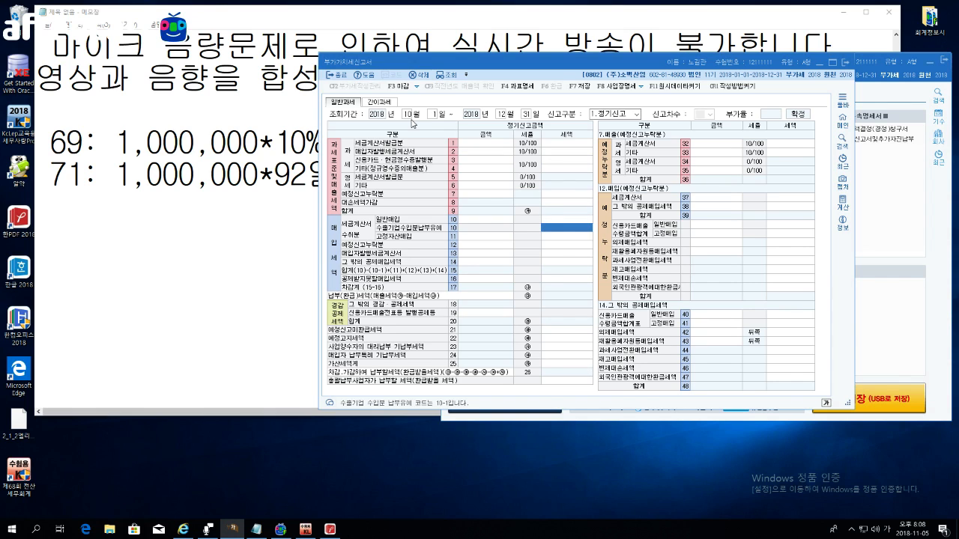
Step: Enter taxable sales with issued tax invoices (과세 세금계산서발급분) of 350,000,000 in row 1
{"action": "key", "text": "Left"}
{"action": "key", "text": "Left"}
{"action": "key", "text": "Left"}
{"action": "key", "text": "Left"}
{"action": "key", "text": "Left"}
{"action": "key", "text": "Left"}
{"action": "key", "text": "Left"}
{"action": "key", "text": "Left"}
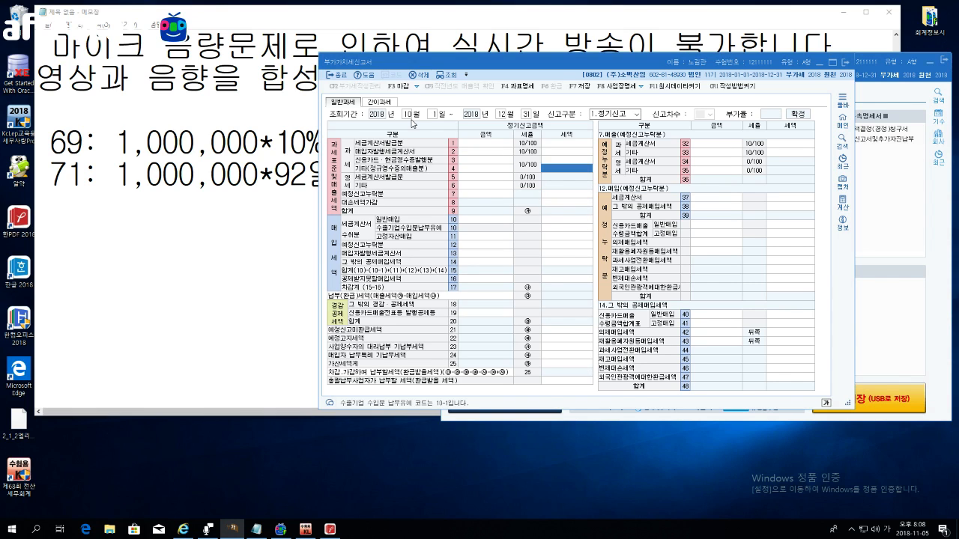
{"action": "key", "text": "Left"}
{"action": "key", "text": "Left"}
{"action": "key", "text": "Left"}
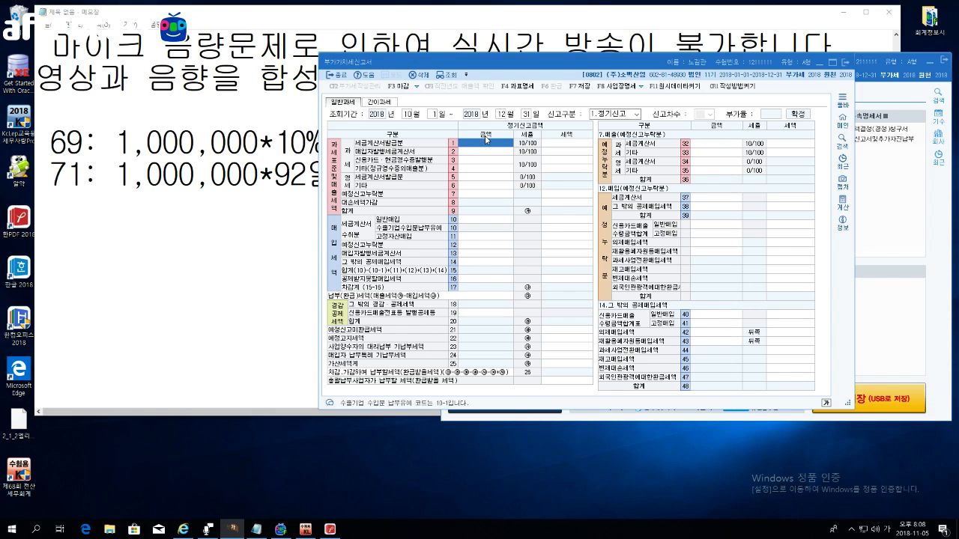
{"action": "type", "text": "350000000"}
{"action": "key", "text": "Return"}
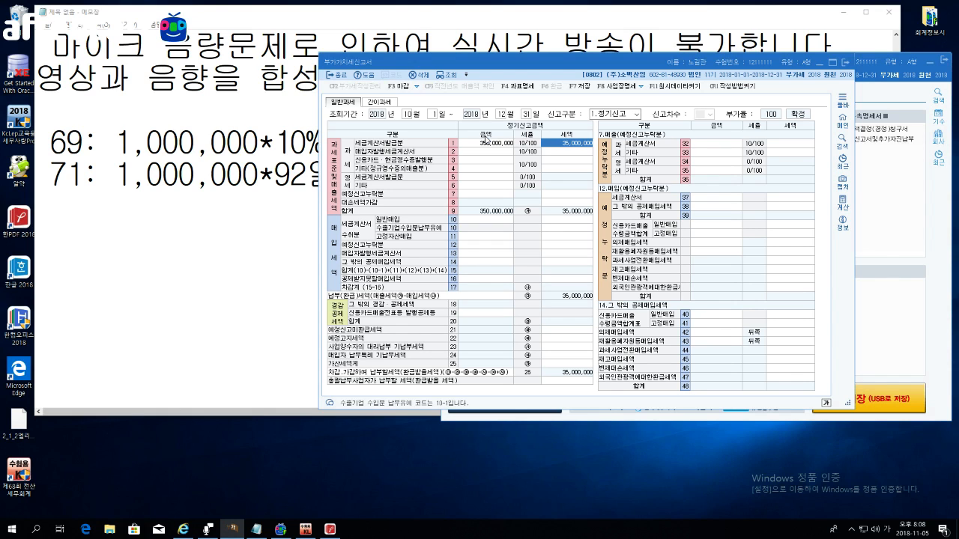
{"action": "key", "text": "Return"}
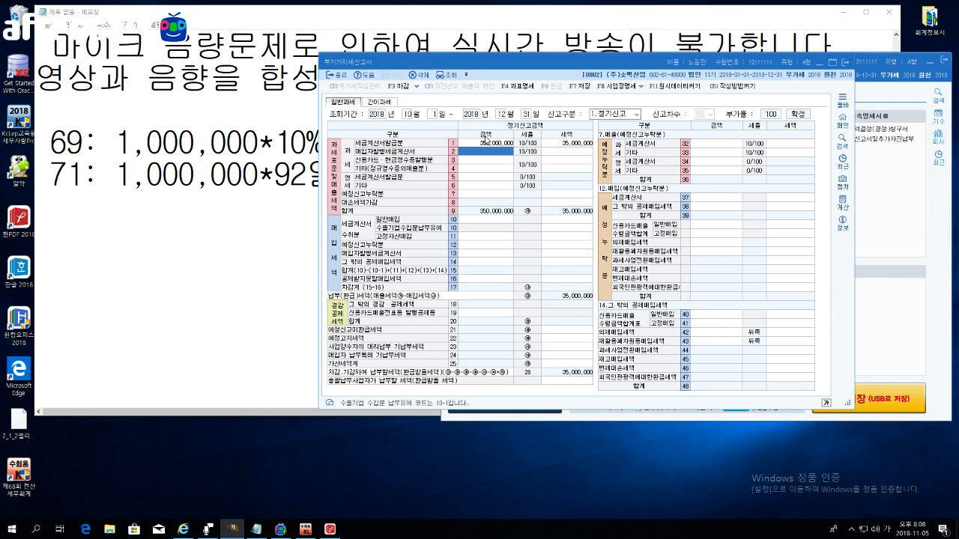
Step: Enter taxable credit-card and cash-receipt sales of 20,000,000 in row 3 and other taxable sales (정규영수증외매출분) of 3,000,000 in row 4
{"action": "key", "text": "Return"}
{"action": "key", "text": "Return"}
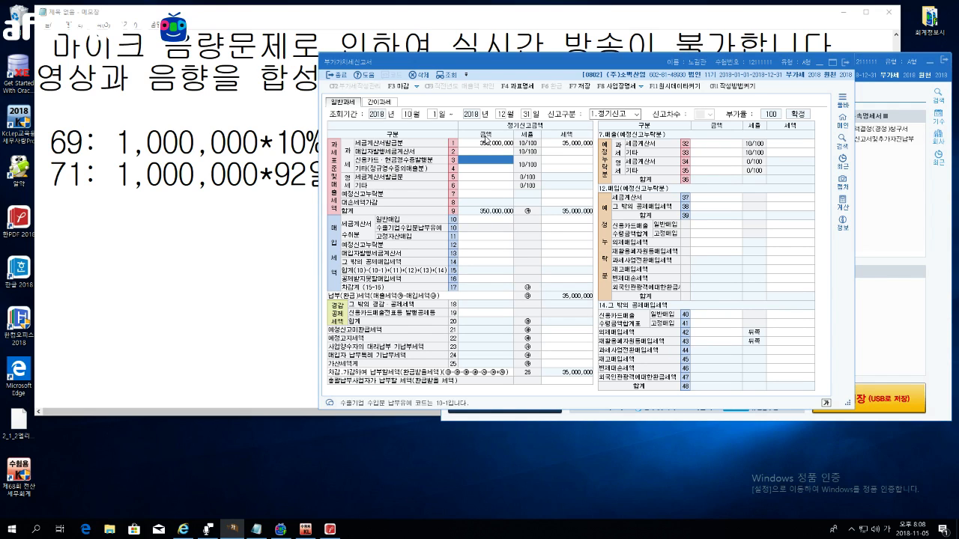
{"action": "type", "text": "20000000"}
{"action": "key", "text": "Return"}
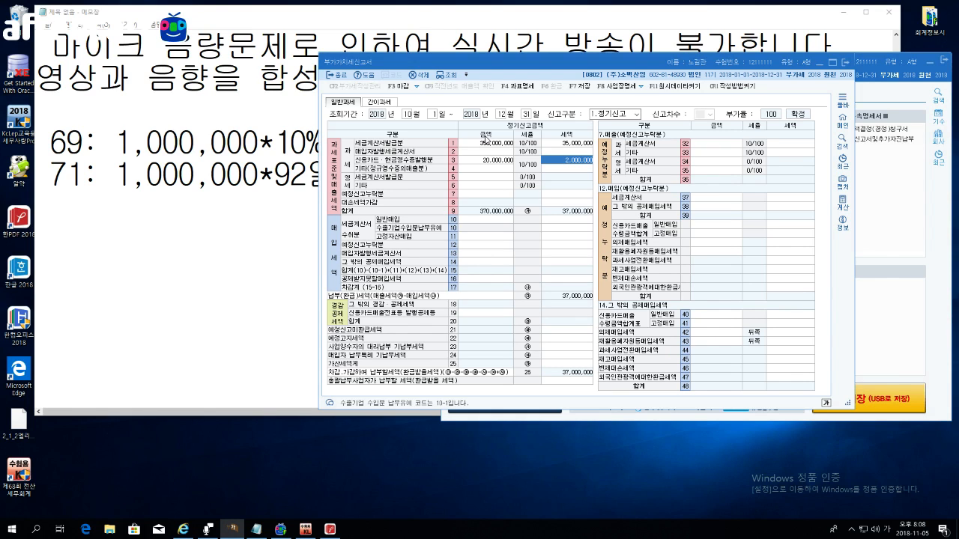
{"action": "key", "text": "Return"}
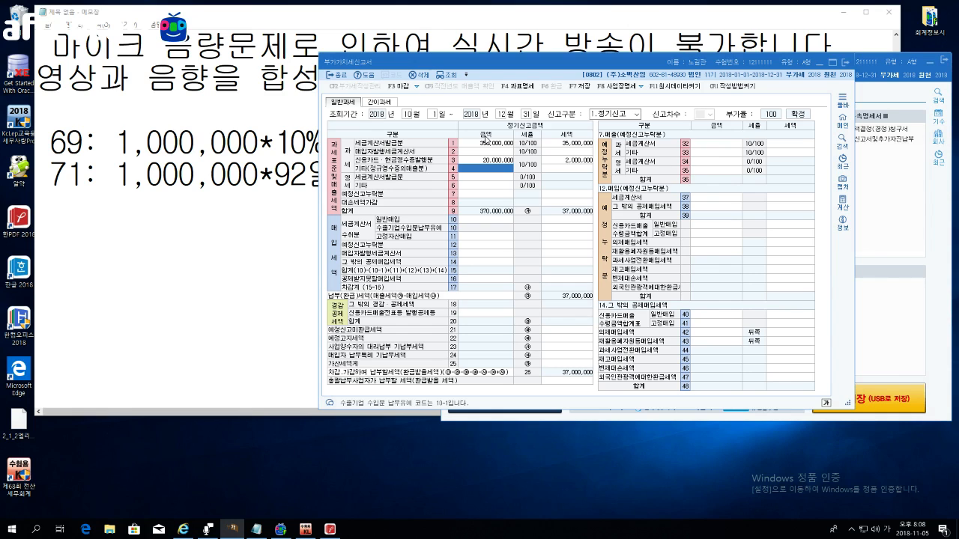
{"action": "type", "text": "3000000"}
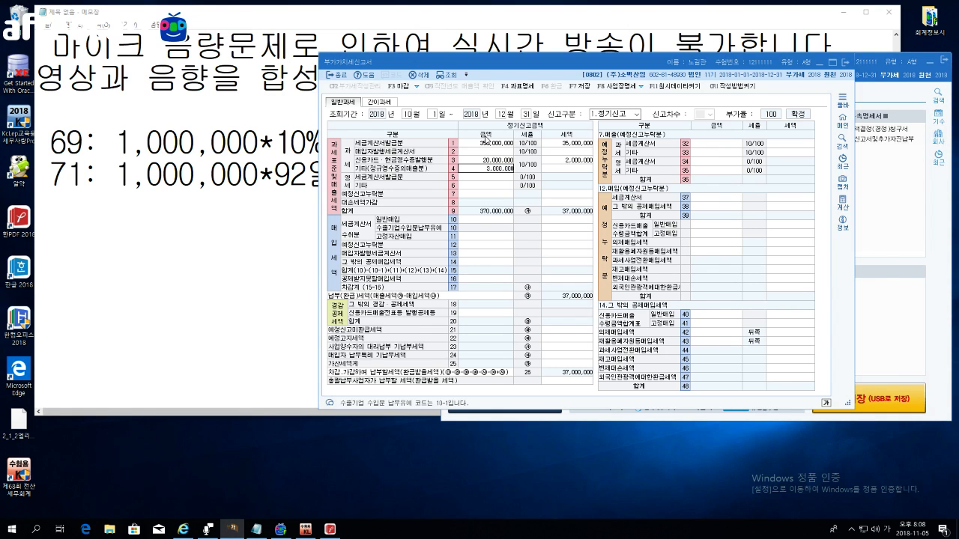
{"action": "key", "text": "Return"}
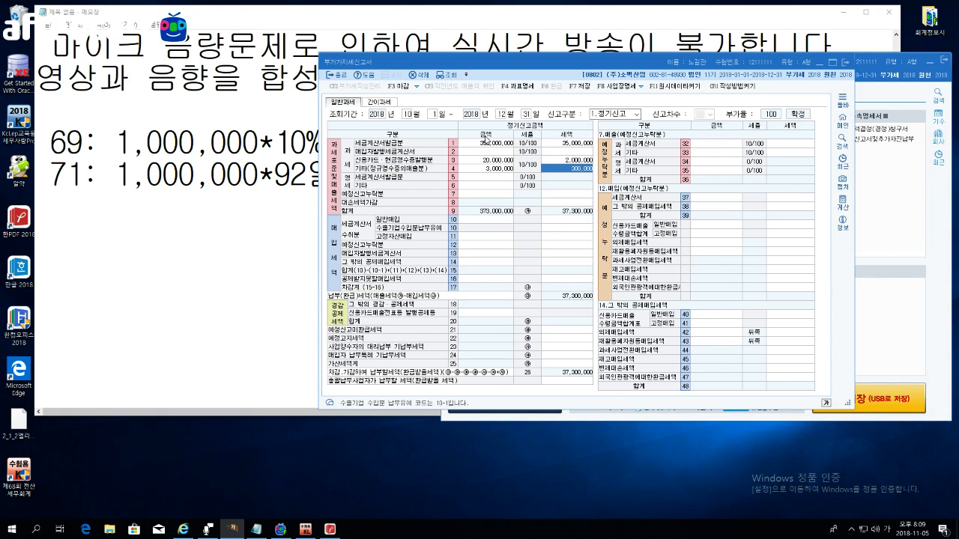
{"action": "key", "text": "Return"}
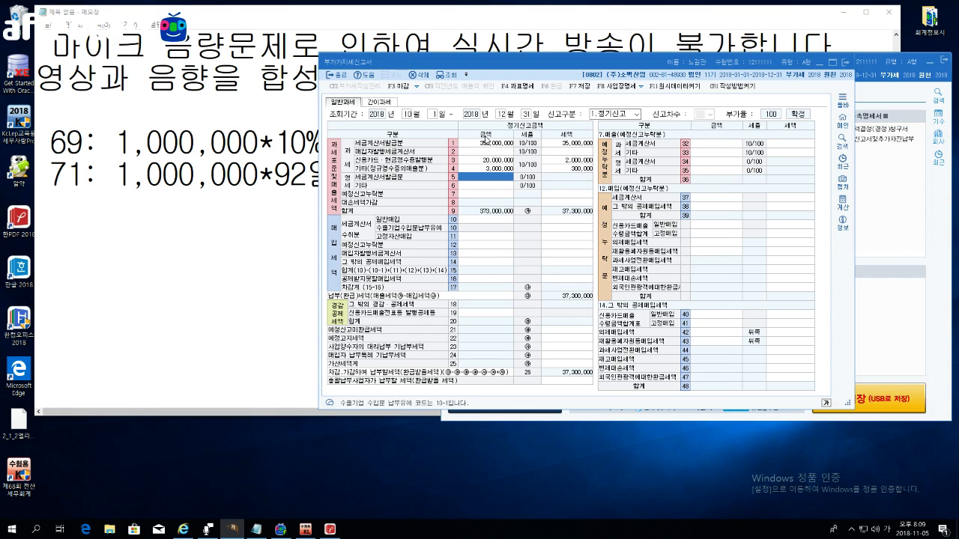
Step: Enter zero-rated other sales (영세 기타) of 28,000,000 in row 6
{"action": "key", "text": "Return"}
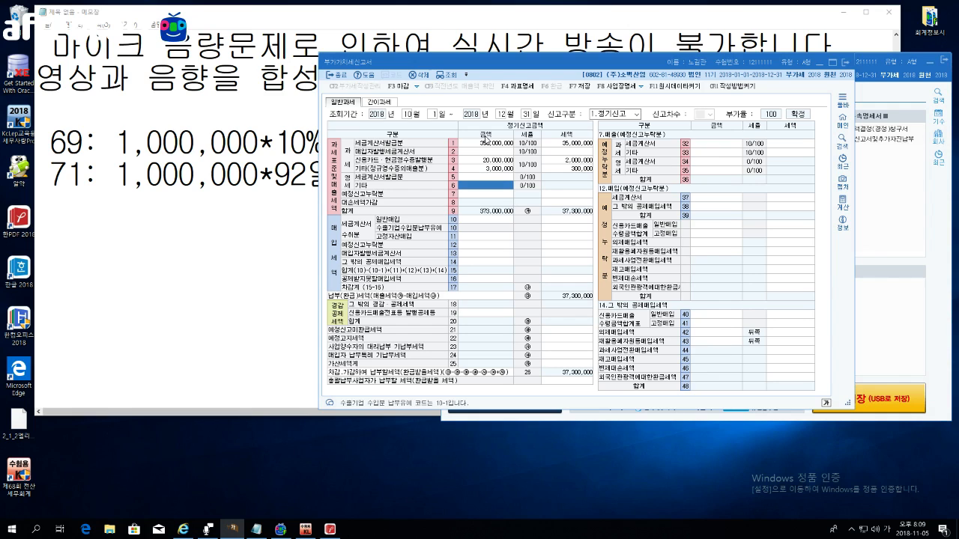
{"action": "type", "text": "28000000"}
{"action": "key", "text": "Return"}
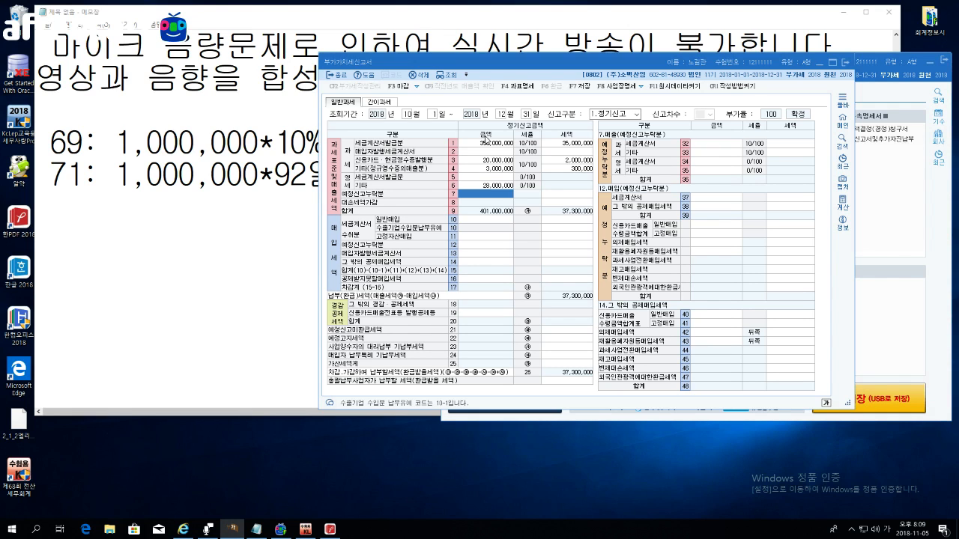
Step: Enter fixed-asset purchases (고정자산매입) in row 11 with an amount of 30,000,000 and tax of 3,000,000
{"action": "key", "text": "Return"}
{"action": "key", "text": "Return"}
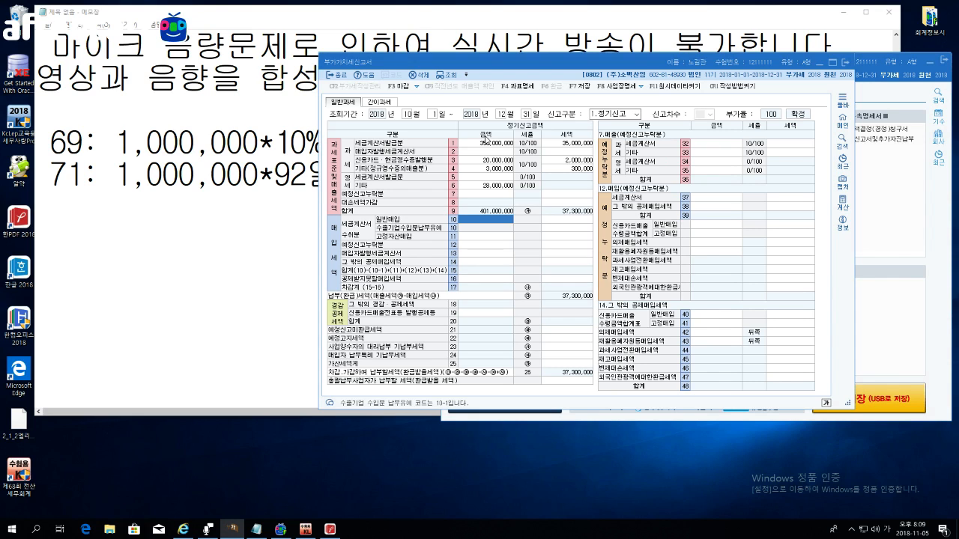
{"action": "key", "text": "Return"}
{"action": "key", "text": "Return"}
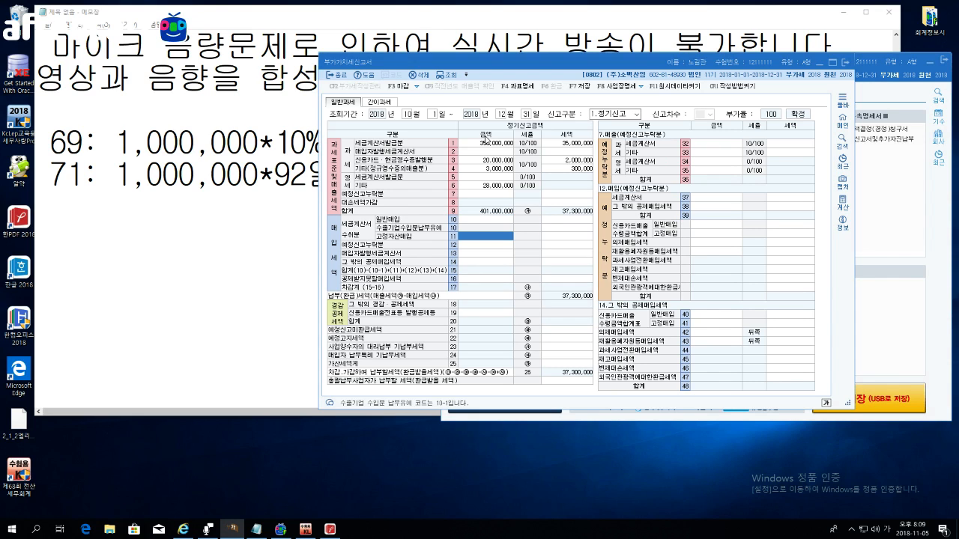
{"action": "type", "text": "30000000"}
{"action": "key", "text": "Return"}
{"action": "type", "text": "3000000"}
{"action": "key", "text": "Return"}
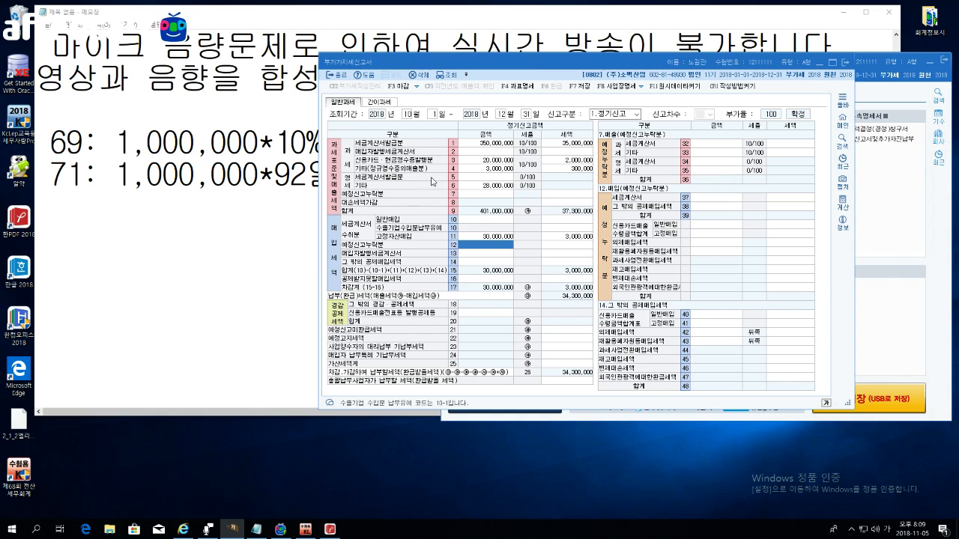
Step: Enter general purchases with tax invoices (일반매입) in row 10 with an amount of 5,000,000 and tax of 500,000
{"action": "left_click", "coordinate": [478, 219]}
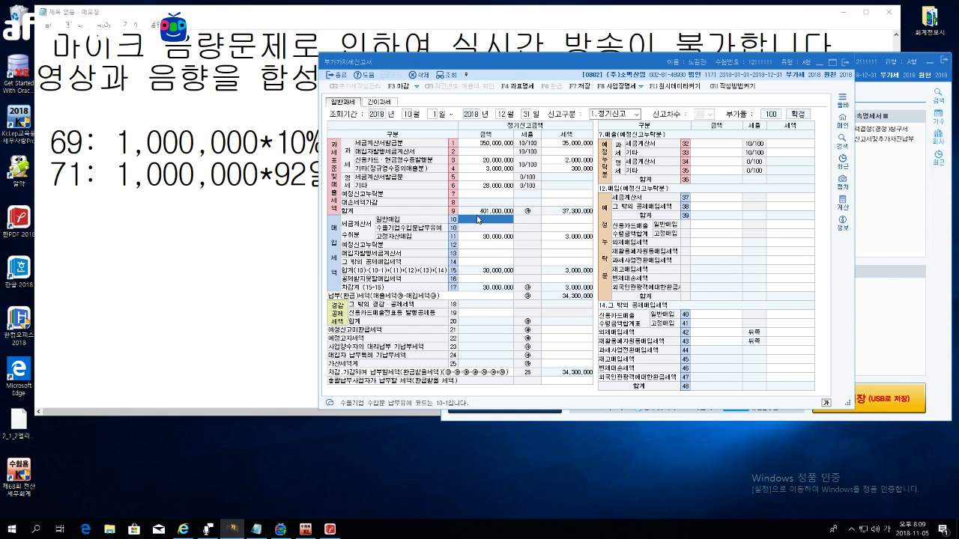
{"action": "type", "text": "5000000"}
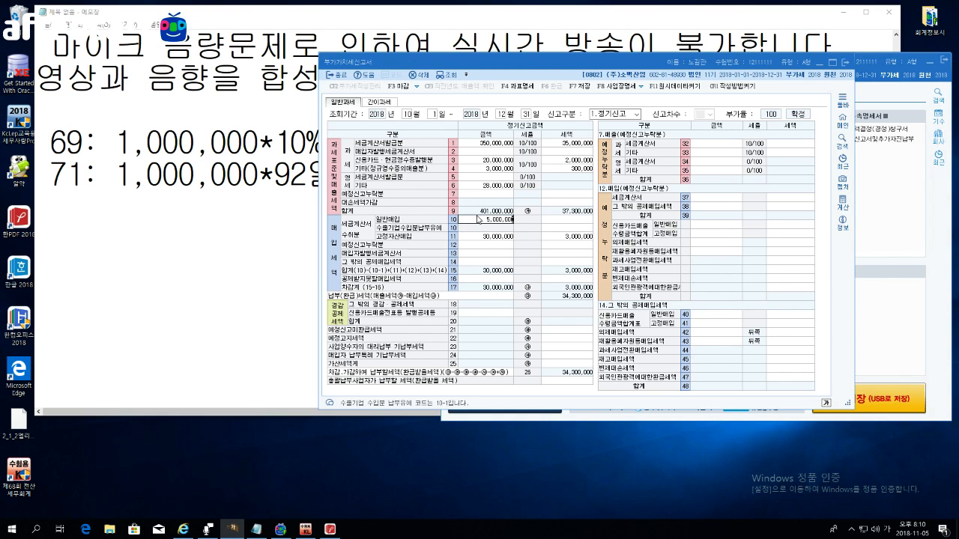
{"action": "key", "text": "Return"}
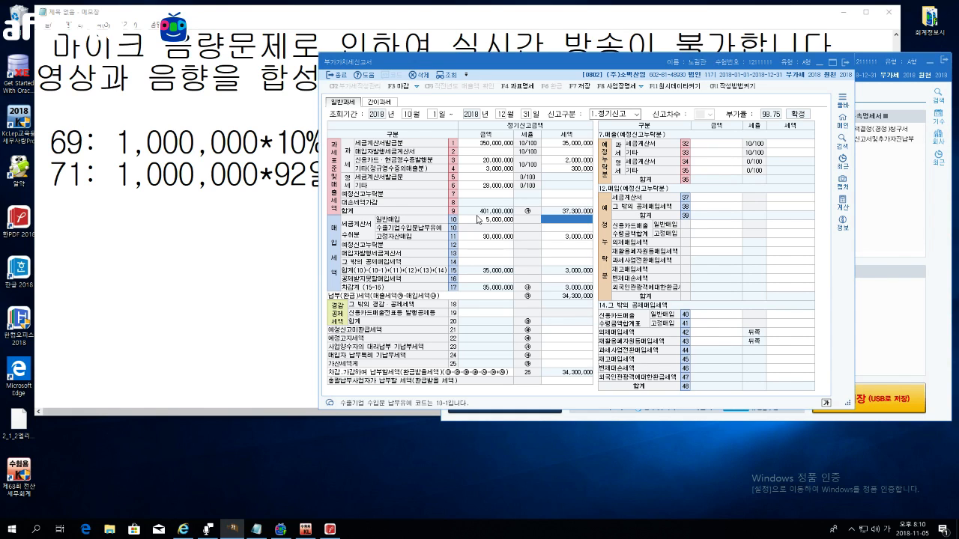
{"action": "type", "text": "5000000"}
{"action": "key", "text": "Return"}
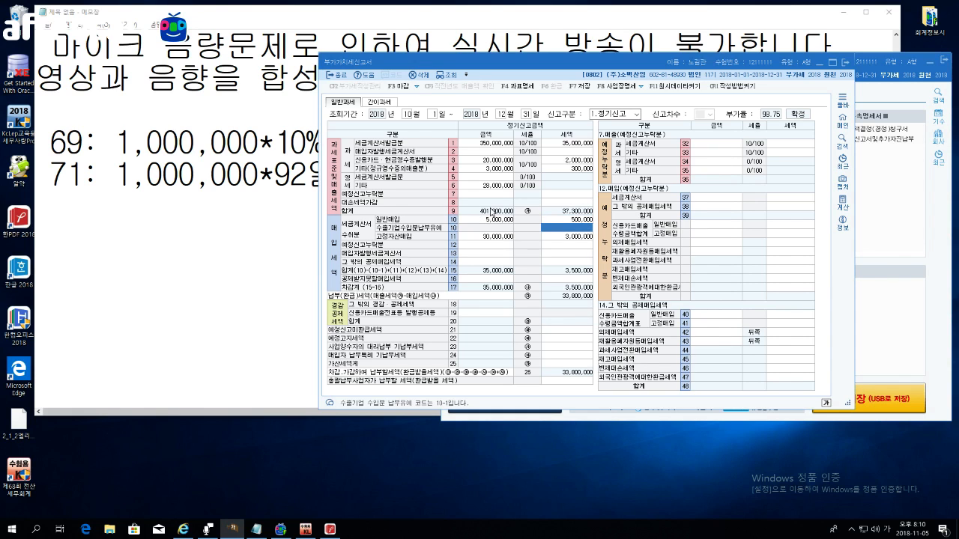
Step: Enter non-deductible purchases (공제받지못할 매입세액) in detail row 49 with an amount of 5,000,000 and tax of 500,000
{"action": "left_click", "coordinate": [480, 280]}
{"action": "type", "text": "5000000"}
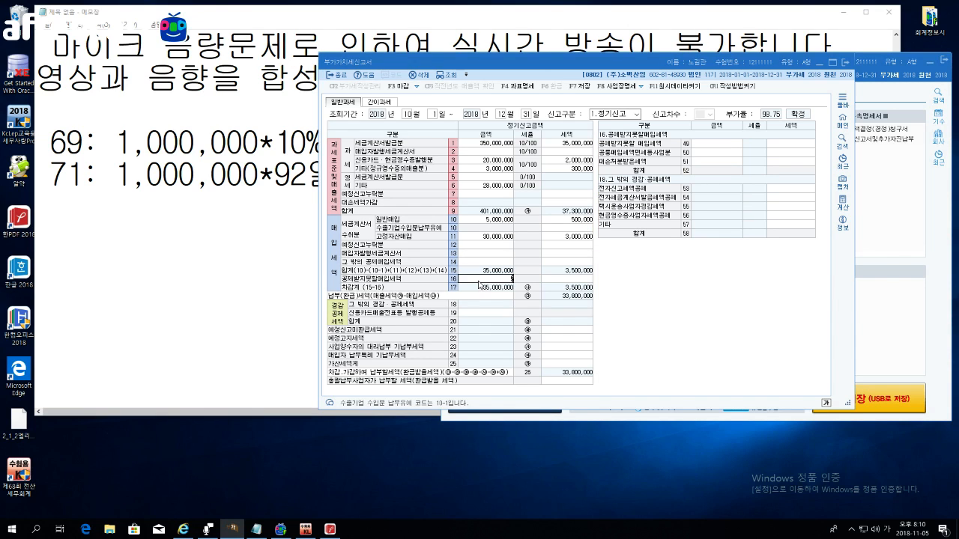
{"action": "key", "text": "Return"}
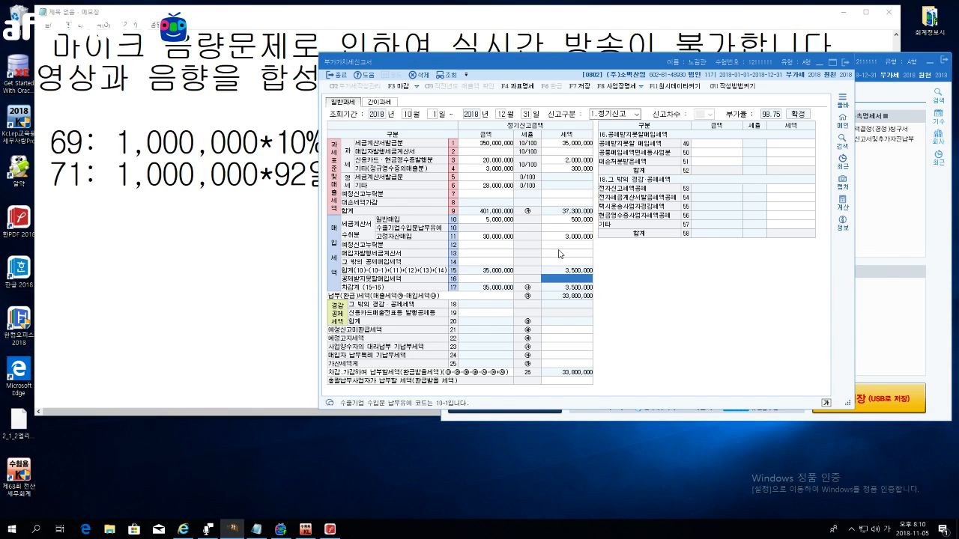
{"action": "left_click", "coordinate": [699, 143]}
{"action": "type", "text": "5000000"}
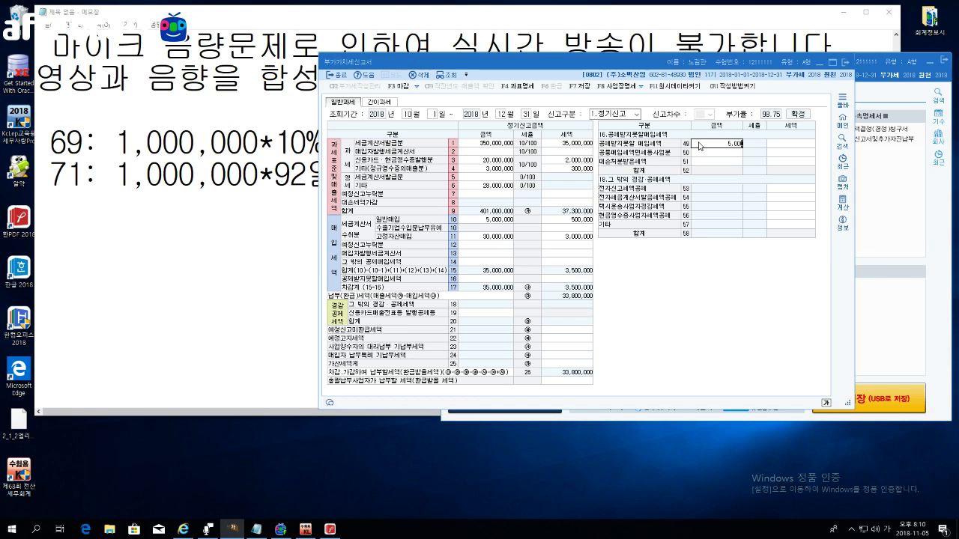
{"action": "key", "text": "Return"}
{"action": "type", "text": "5,000,00"}
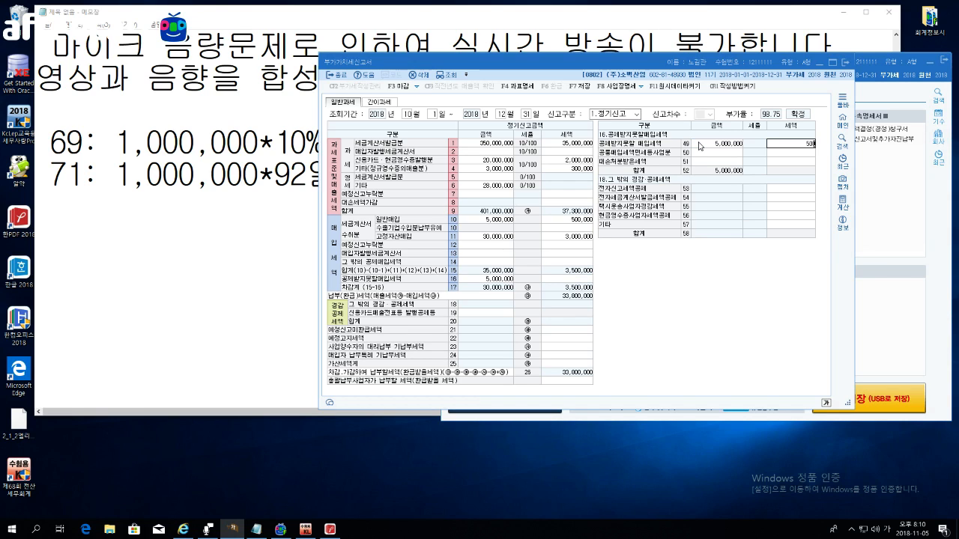
{"action": "key", "text": "Return"}
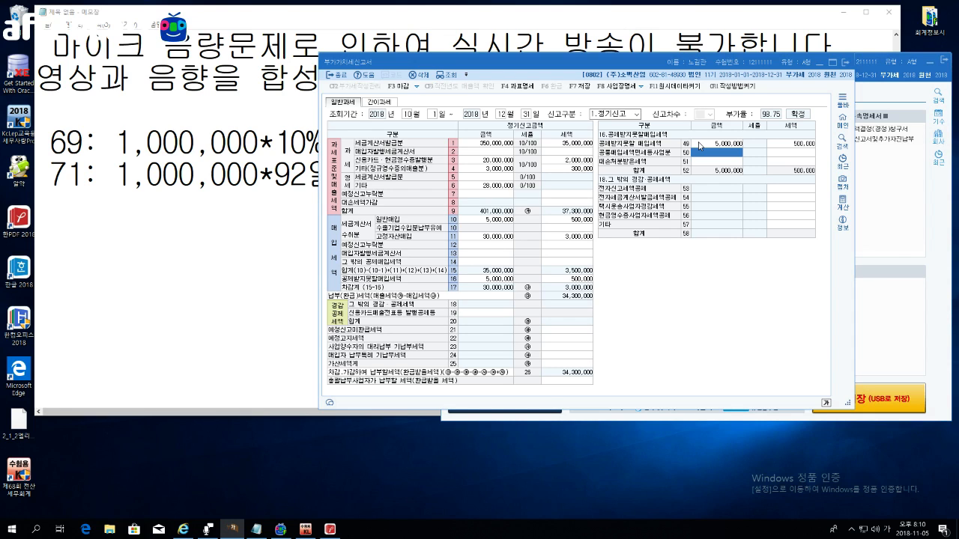
Step: Set general purchases (일반매입) in row 10 to an amount of 230,000,000 and tax of 23,000,000
{"action": "left_click", "coordinate": [499, 222]}
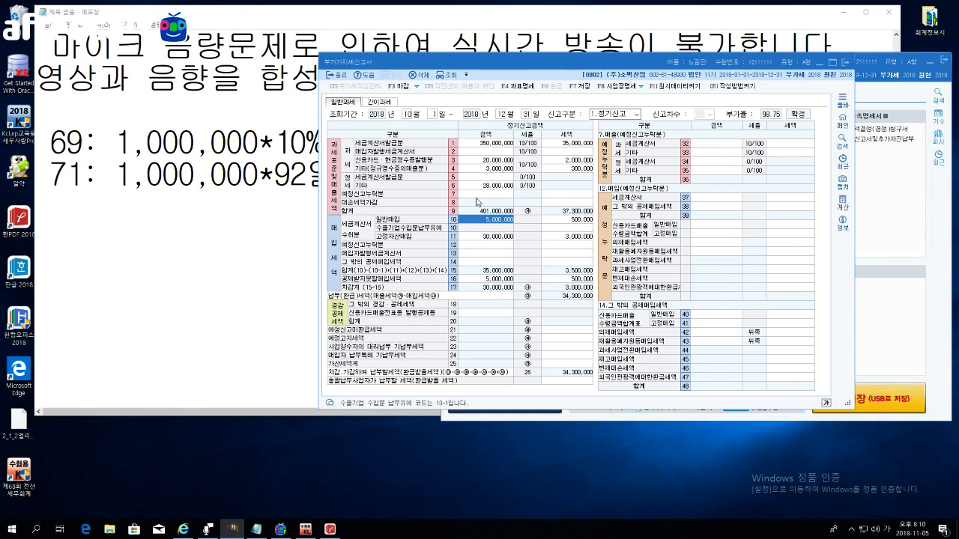
{"action": "type", "text": "230,000,000"}
{"action": "key", "text": "Return"}
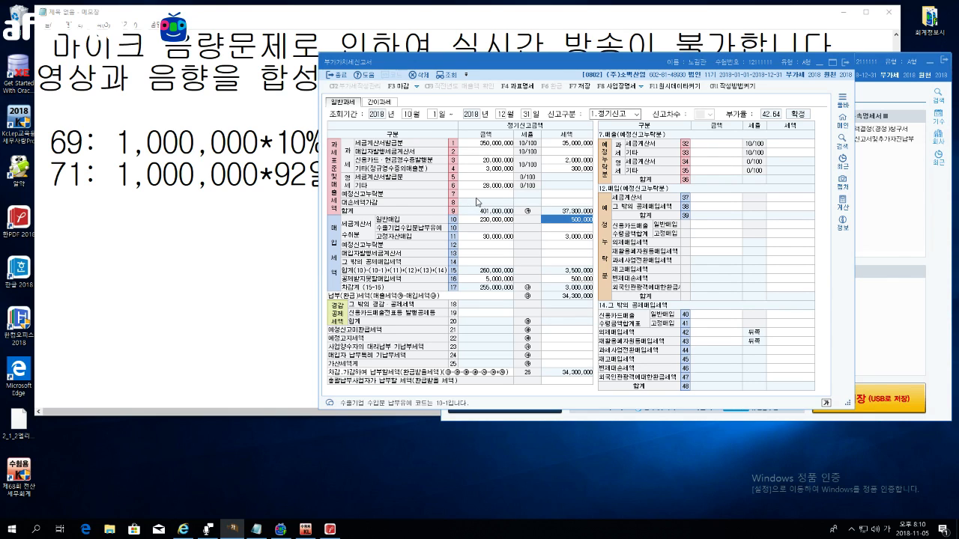
{"action": "type", "text": "2"}
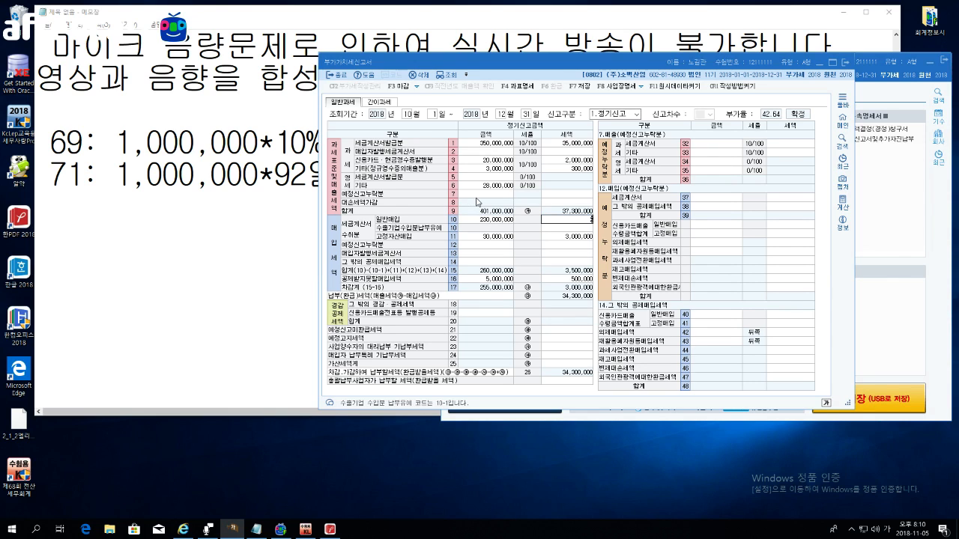
{"action": "type", "text": "3,000,000"}
{"action": "key", "text": "Return"}
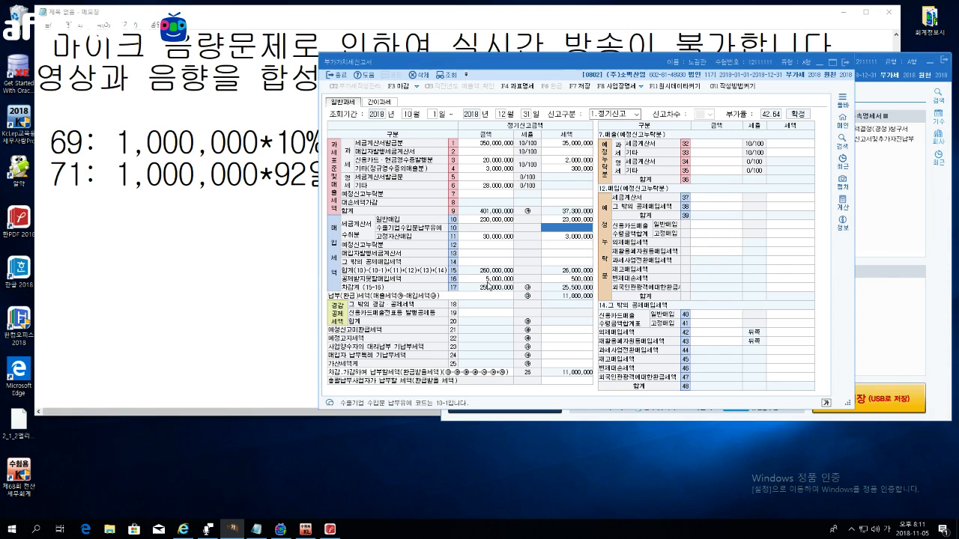
Step: Switch to the PDF textbook and examine the credit-card deduction exclusions in section 7 (신용카드매출전표등수령명세서) on page 24
{"action": "left_click", "coordinate": [487, 282]}
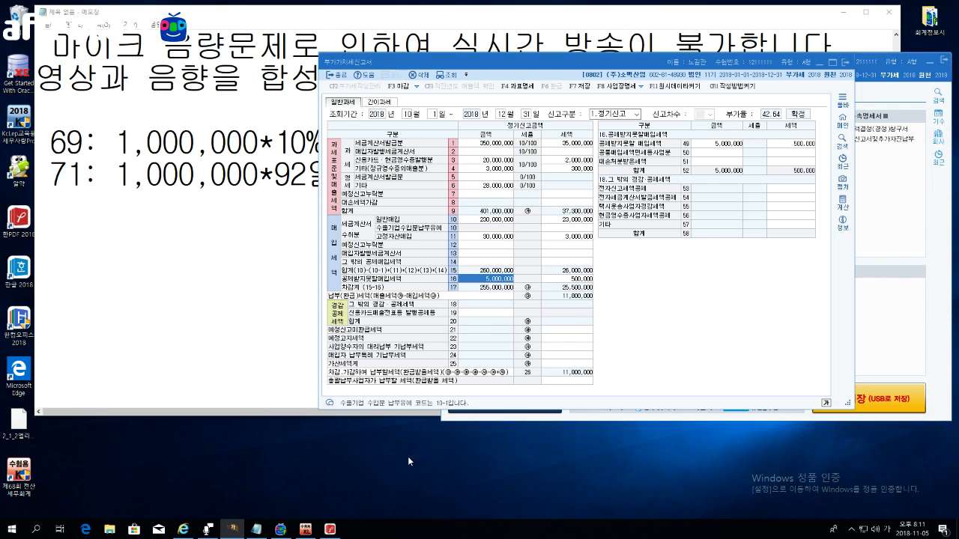
{"action": "left_click", "coordinate": [330, 529]}
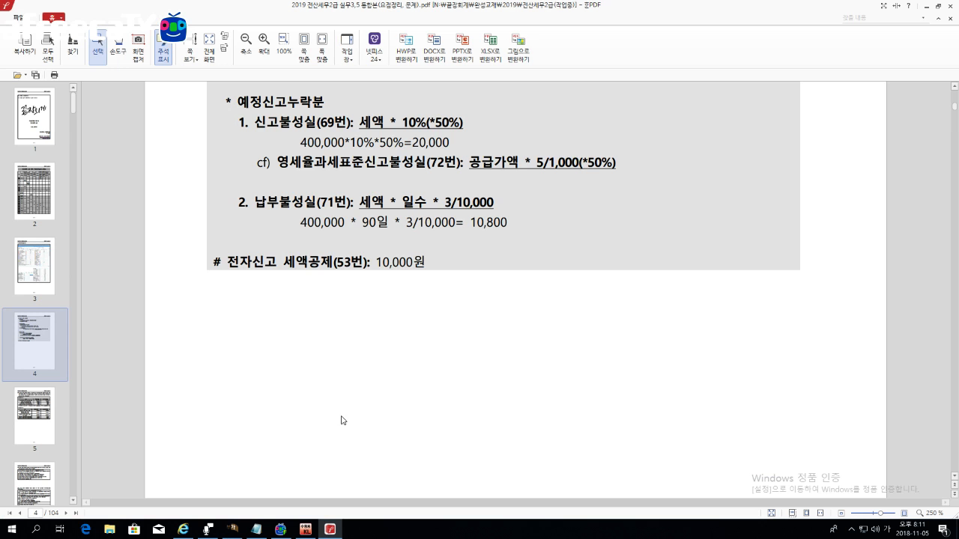
{"action": "scroll", "coordinate": [332, 417], "scroll_direction": "down", "scroll_amount": 10}
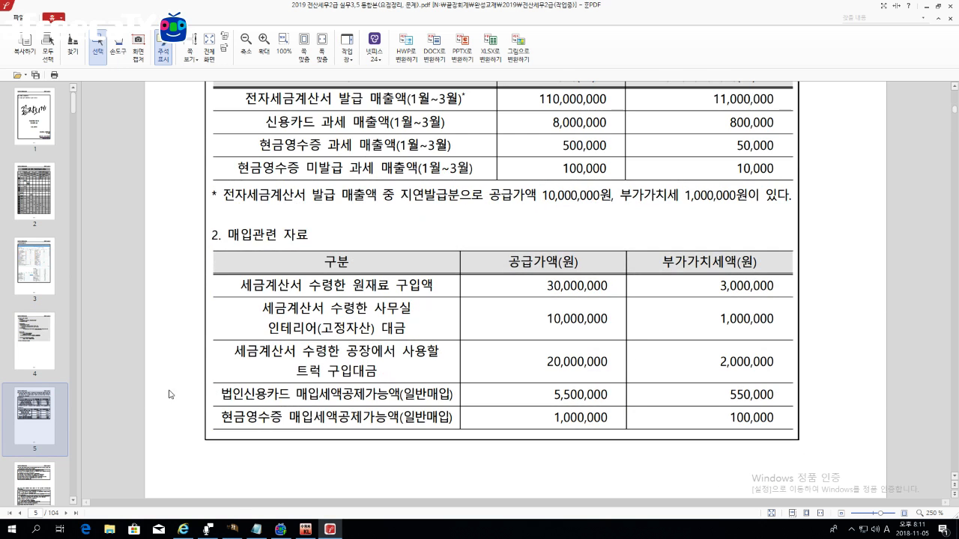
{"action": "left_click_drag", "start_coordinate": [73, 102], "coordinate": [75, 182]}
{"action": "left_click", "coordinate": [35, 341]}
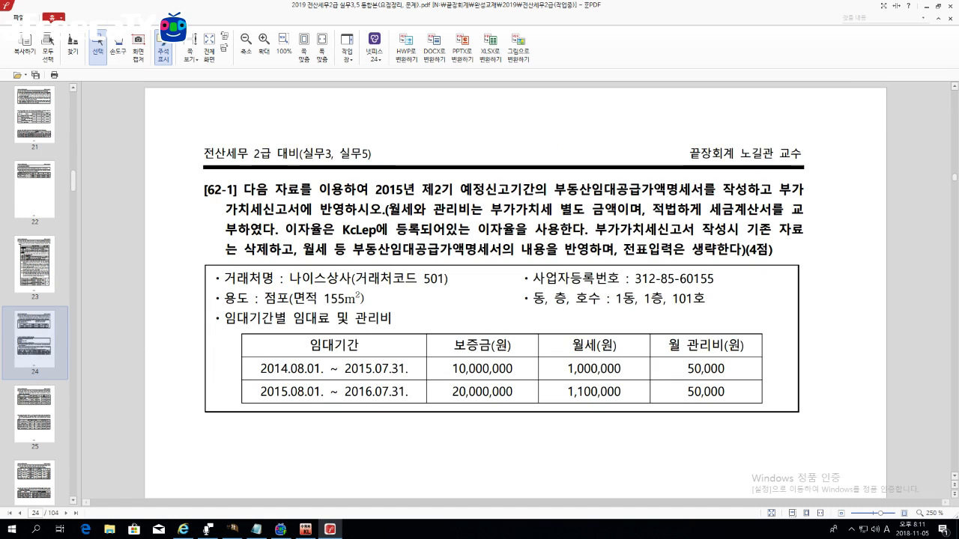
{"action": "scroll", "coordinate": [285, 348], "scroll_direction": "down", "scroll_amount": 5}
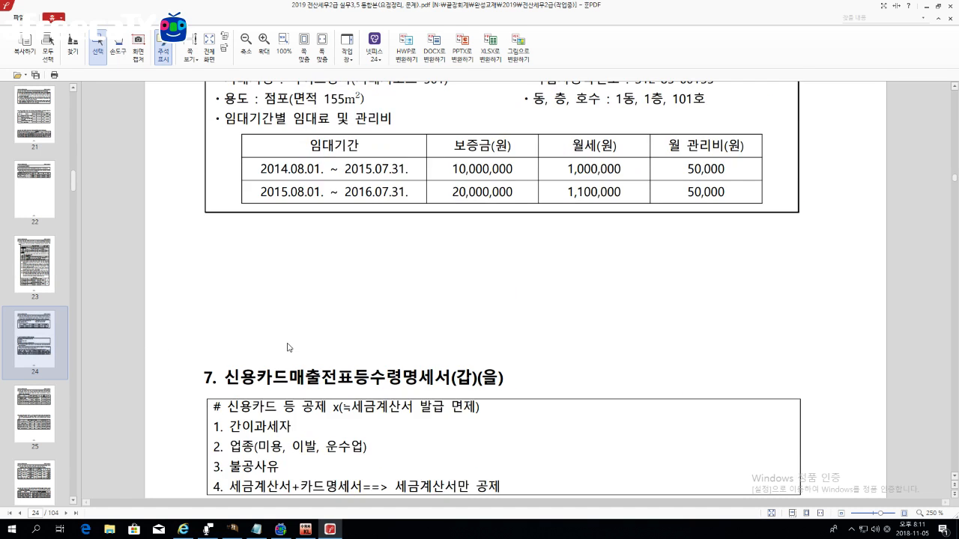
{"action": "scroll", "coordinate": [503, 300], "scroll_direction": "down", "scroll_amount": 2}
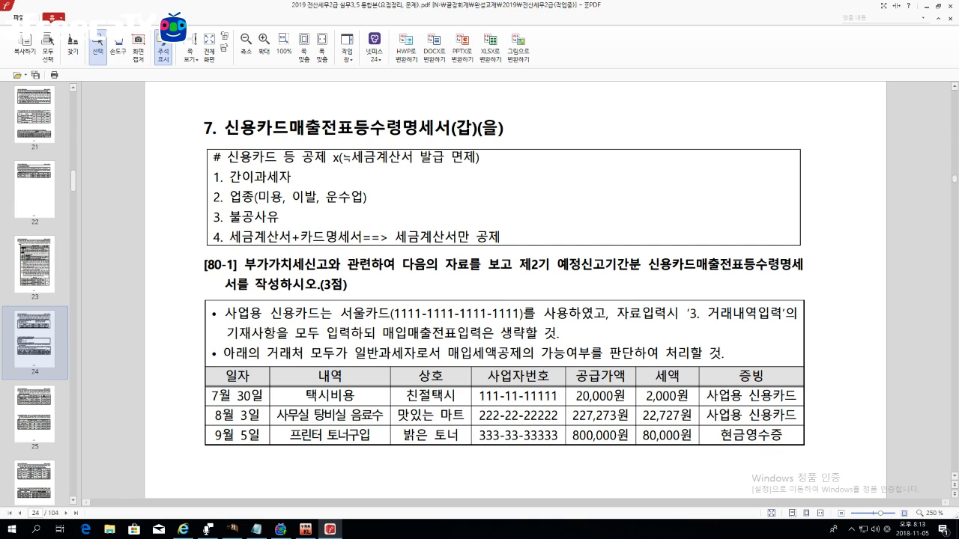
{"action": "left_click_drag", "start_coordinate": [223, 217], "coordinate": [268, 217]}
{"action": "left_click", "coordinate": [268, 217]}
{"action": "left_click_drag", "start_coordinate": [229, 237], "coordinate": [362, 237]}
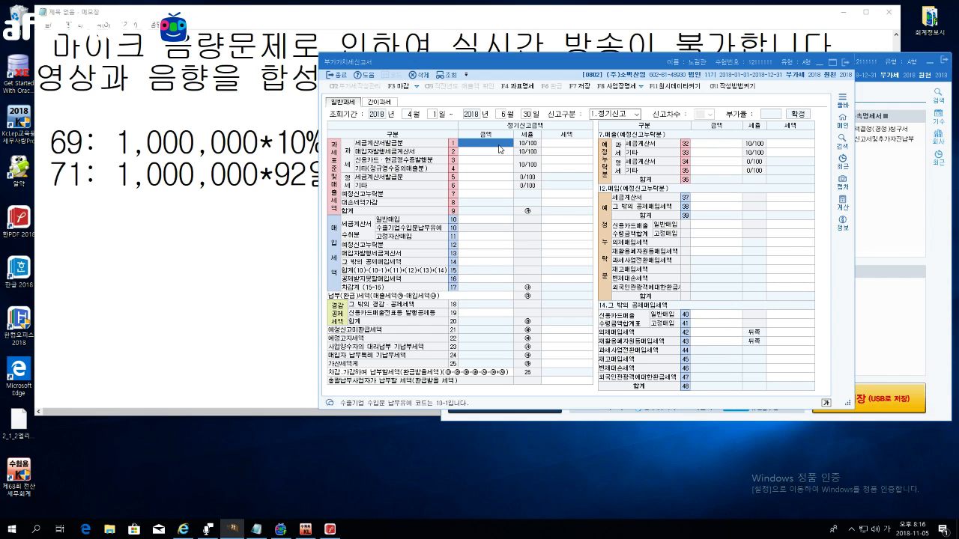
Step: In the April–June 2018 return, enter taxable tax-invoice sales of 100,000,000 in row 1 and card and cash-receipt sales of 5,000,000 in row 3
{"action": "type", "text": "100,000,000"}
{"action": "key", "text": "Return"}
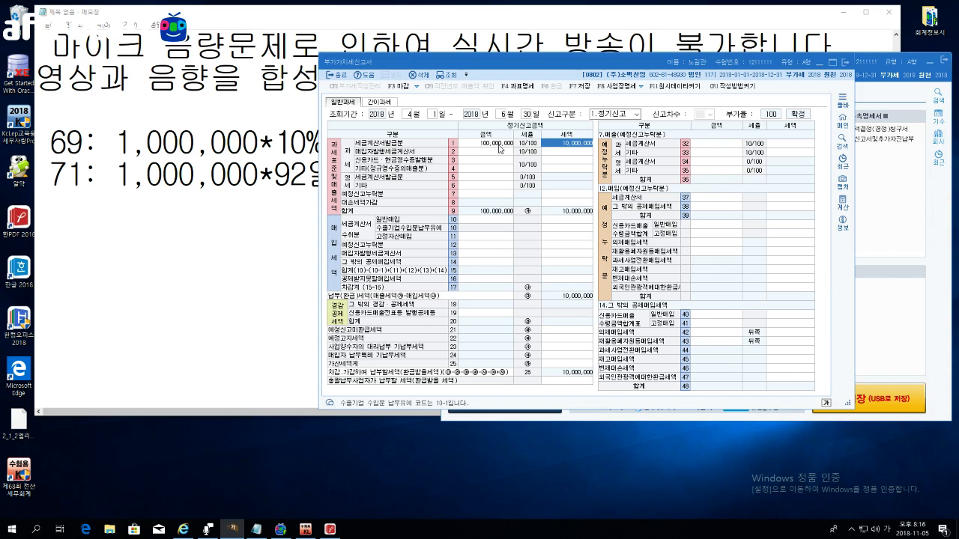
{"action": "key", "text": "Return"}
{"action": "key", "text": "Return"}
{"action": "key", "text": "Return"}
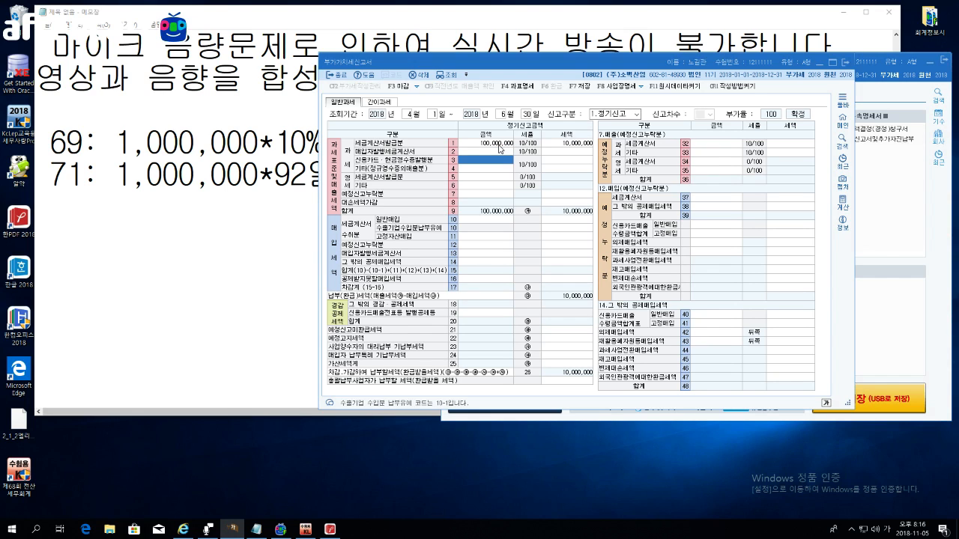
{"action": "type", "text": "5000000"}
{"action": "key", "text": "Return"}
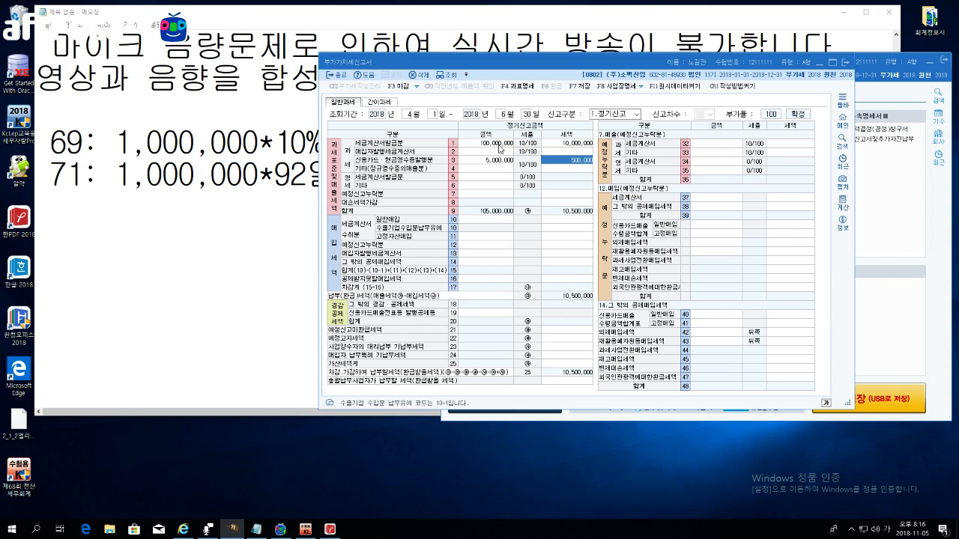
Step: Enter zero-rated other sales (영세 기타) of 1,000,000 in row 6
{"action": "key", "text": "Return"}
{"action": "key", "text": "Return"}
{"action": "key", "text": "Return"}
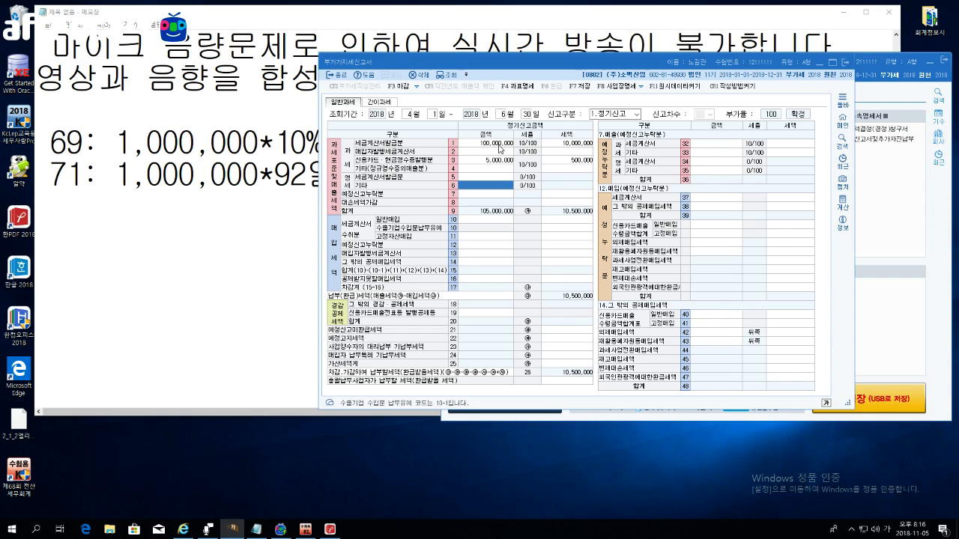
{"action": "type", "text": "1000000"}
{"action": "key", "text": "Return"}
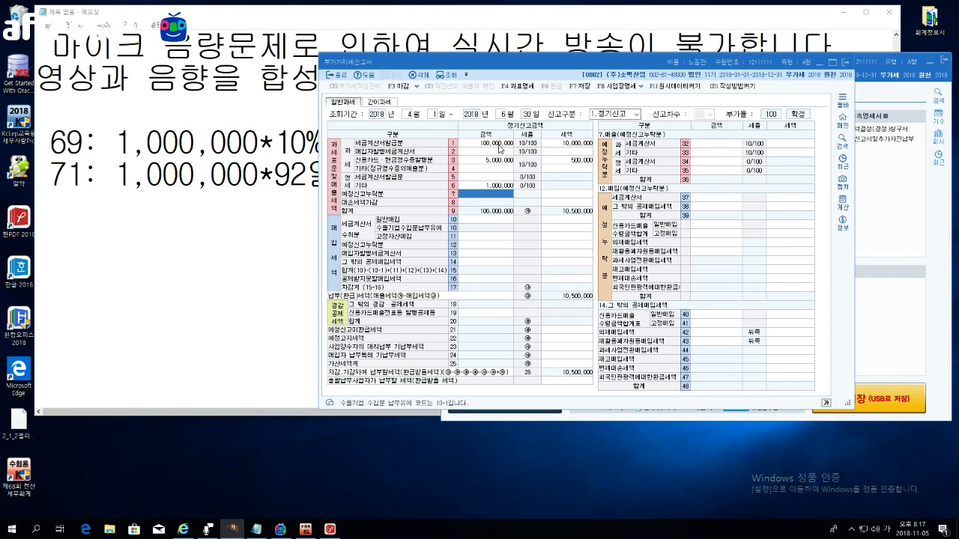
{"action": "key", "text": "Return"}
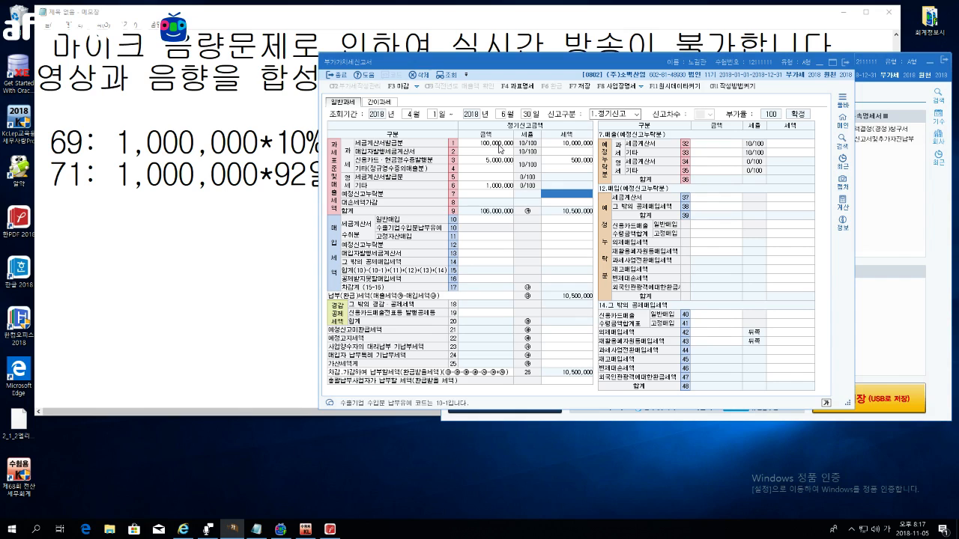
Step: Enter other taxable sales (정규영수증외매출분) of 500,000 in row 4
{"action": "left_click", "coordinate": [490, 169]}
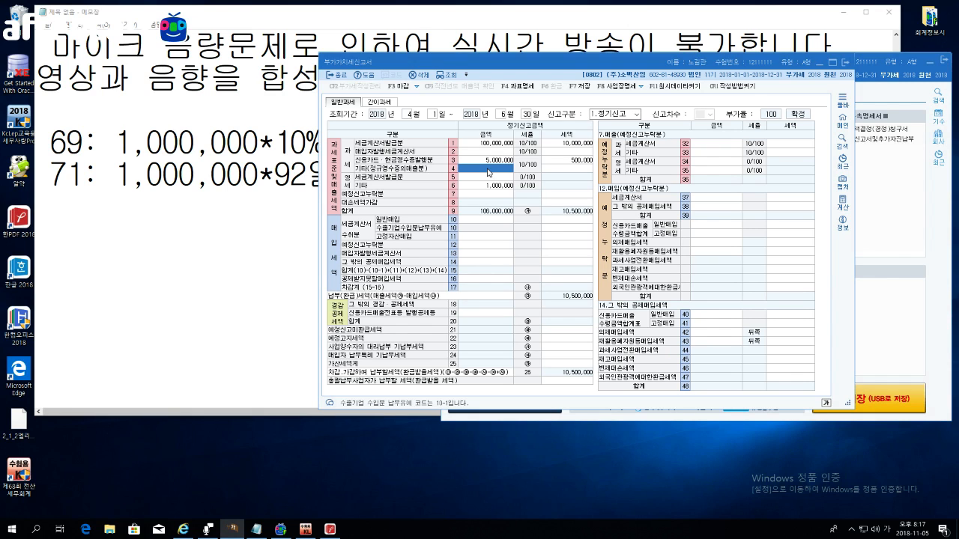
{"action": "type", "text": "5000000"}
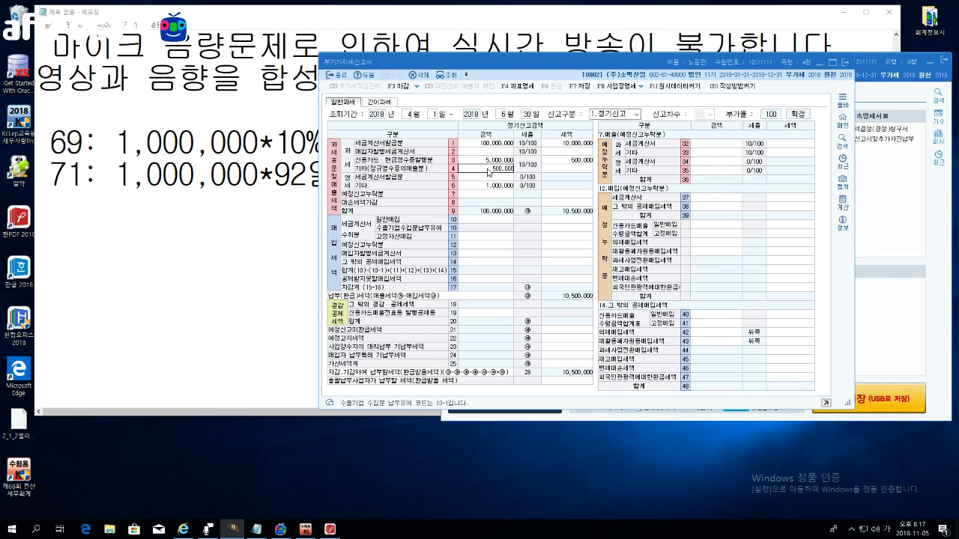
{"action": "key", "text": "Return"}
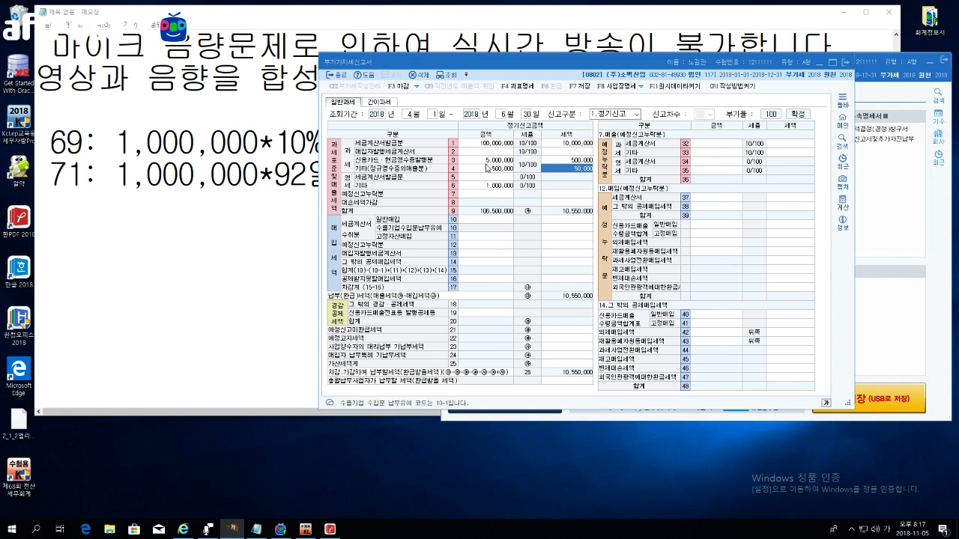
Step: Enter taxable other sales omitted from the preliminary return (예정신고누락분 기타) of 3,000,000 in row 33
{"action": "left_click", "coordinate": [701, 154]}
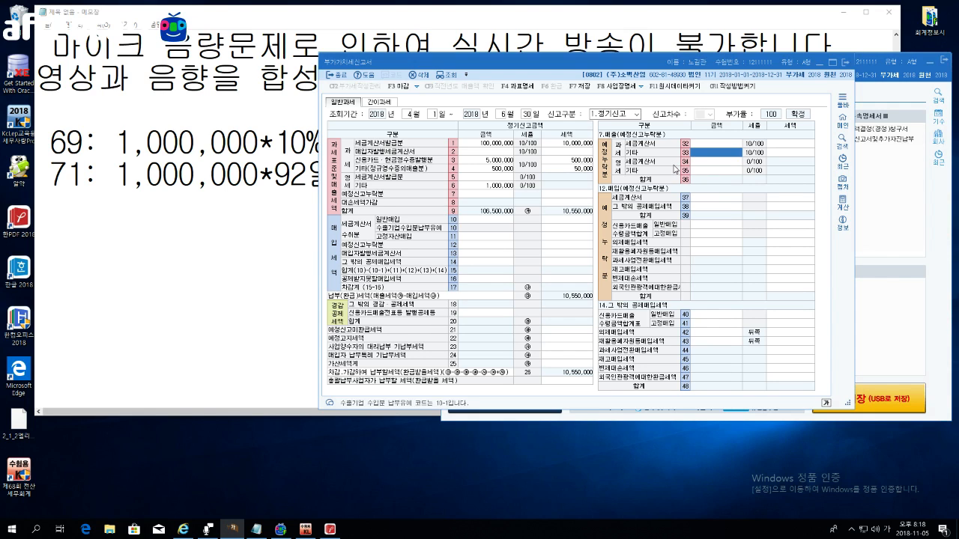
{"action": "type", "text": "3000000"}
{"action": "key", "text": "Return"}
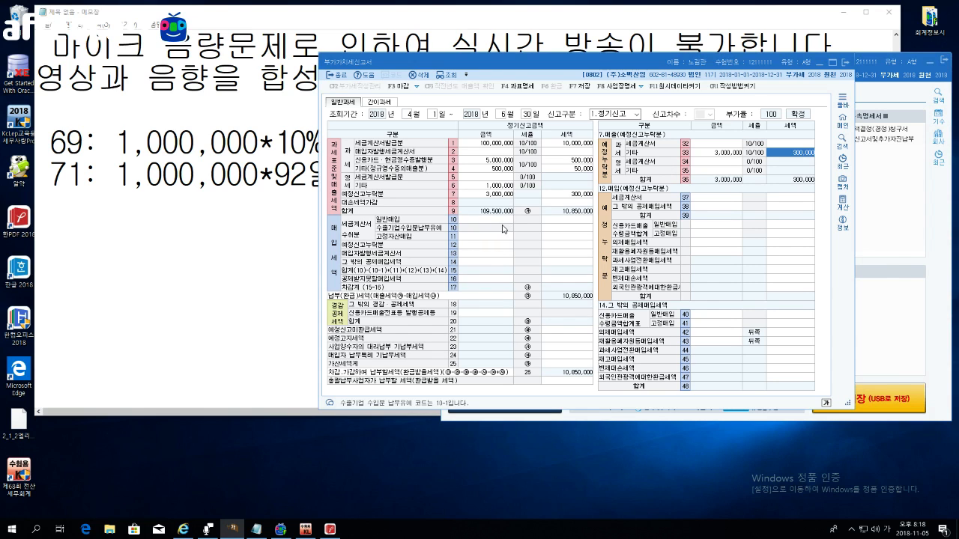
Step: Enter general purchases (일반매입) in row 10 with an amount of 10,000,000 and tax of 1,000,000
{"action": "left_click", "coordinate": [494, 225]}
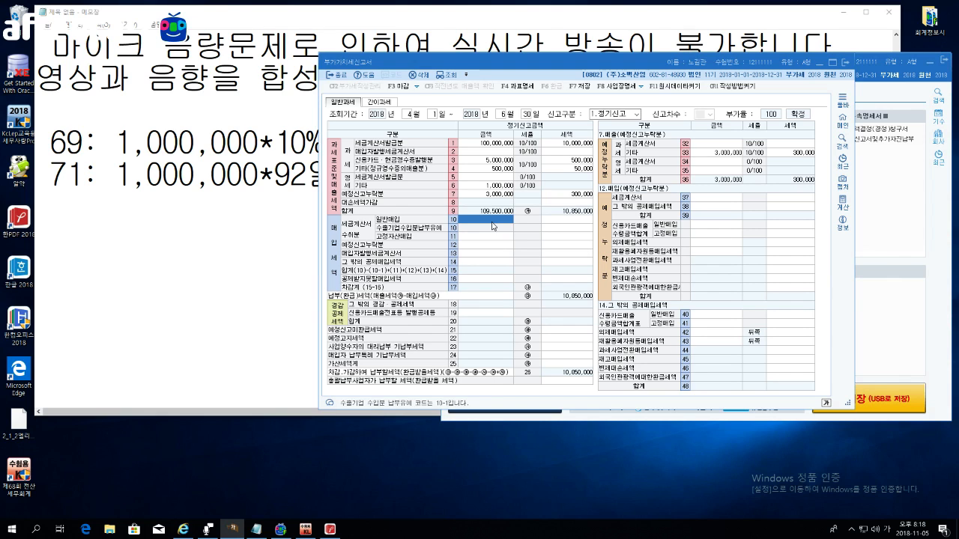
{"action": "type", "text": "10000000"}
{"action": "key", "text": "Return"}
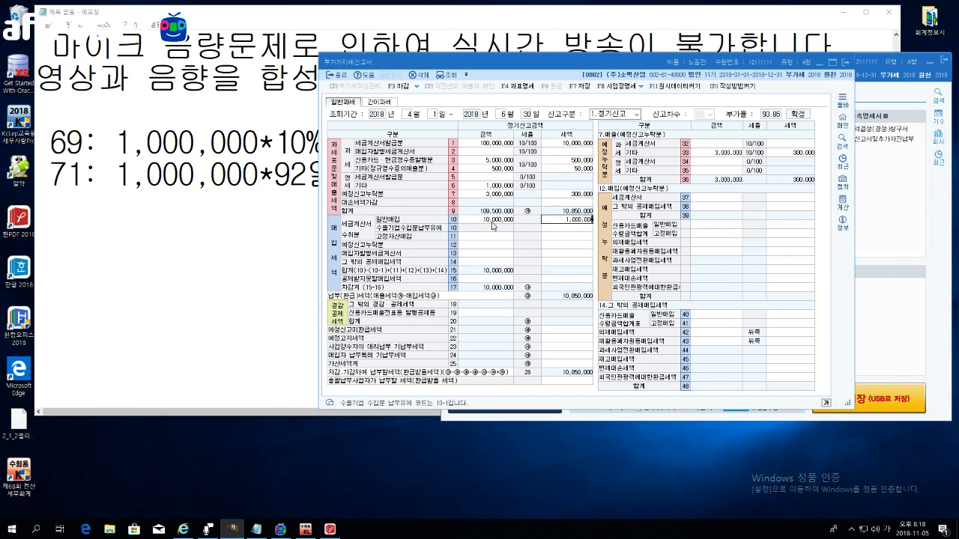
{"action": "key", "text": "Return"}
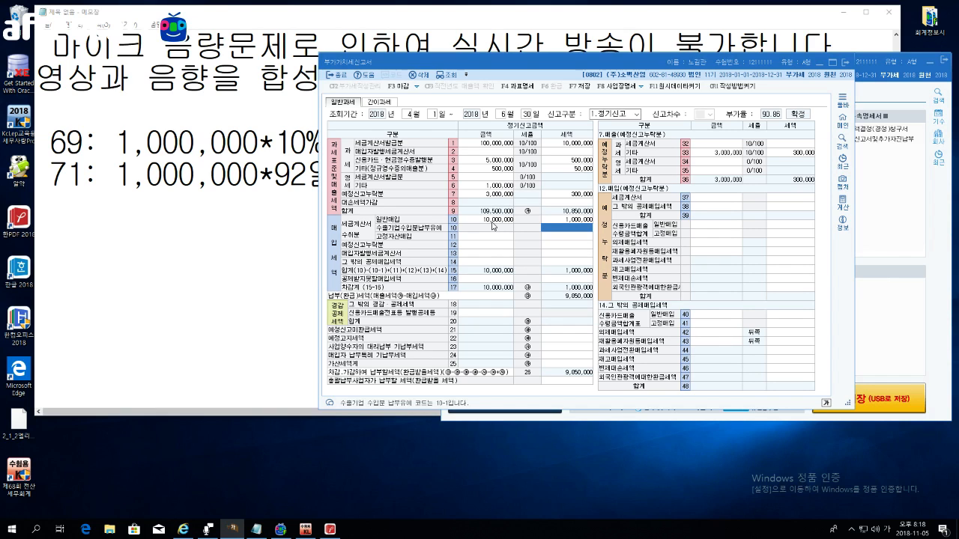
Step: Enter fixed asset purchases (고정자산매입) in row 11 with an amount of 12,000,000 and tax of 1,200,000
{"action": "key", "text": "Return"}
{"action": "type", "text": "1"}
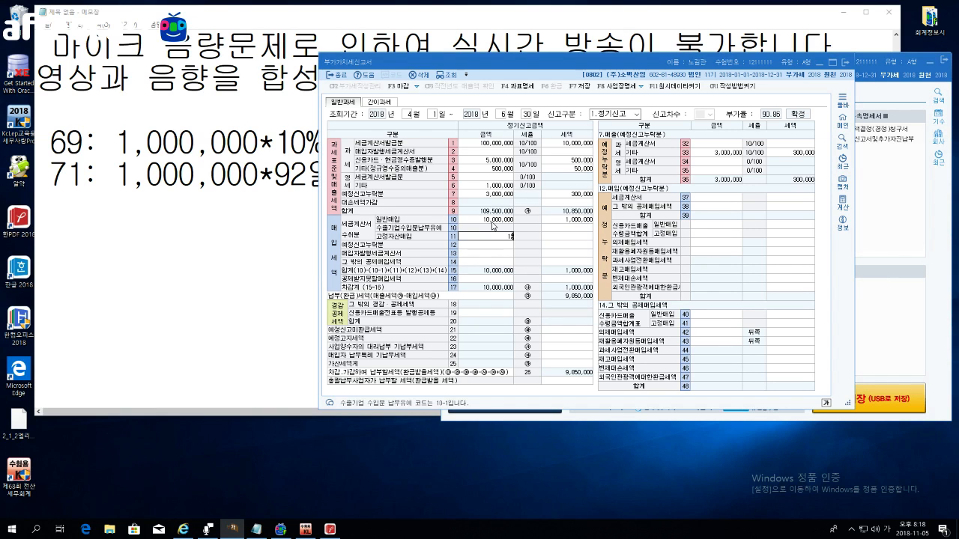
{"action": "type", "text": "2,000,000"}
{"action": "key", "text": "Return"}
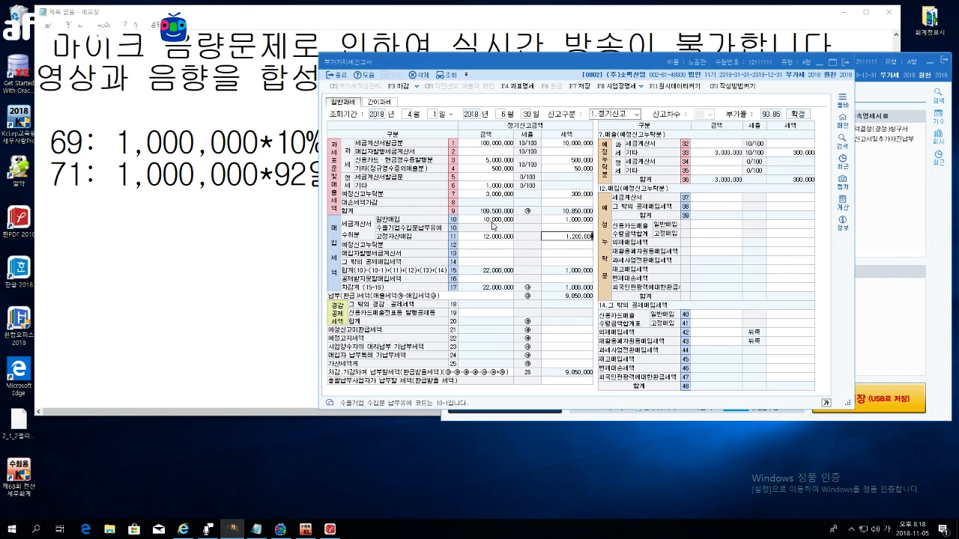
{"action": "key", "text": "Return"}
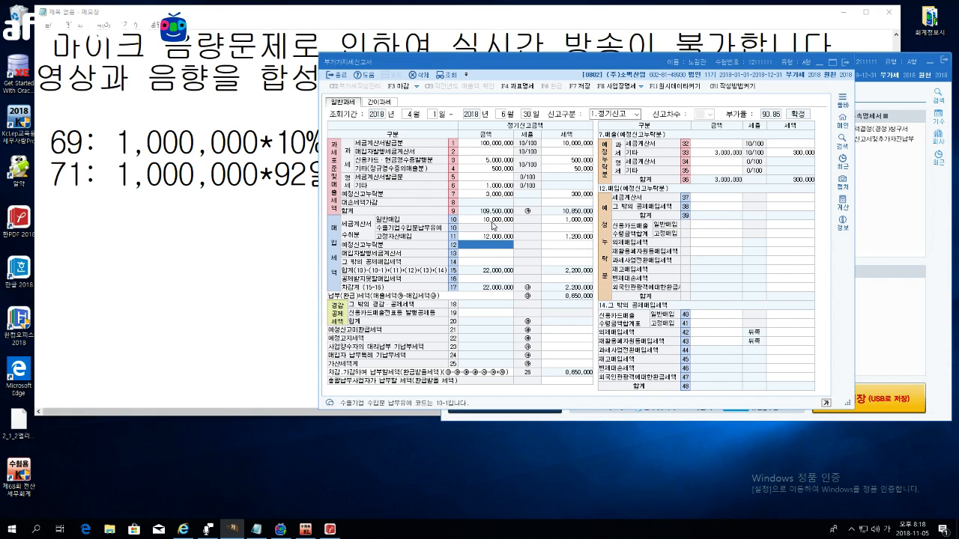
Step: Change general purchases (일반매입) in row 10 to an amount of 11,000,000 and tax of 1,100,000
{"action": "left_click", "coordinate": [499, 220]}
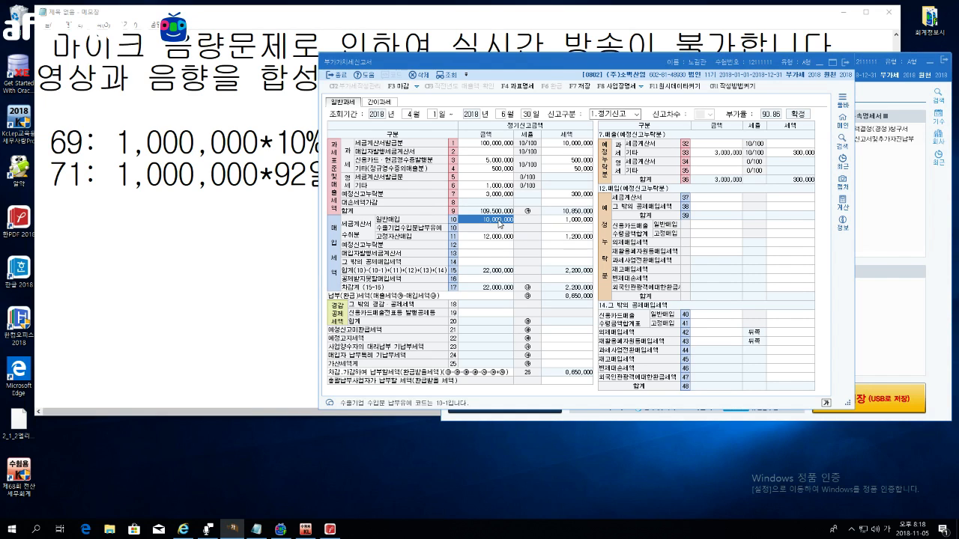
{"action": "type", "text": "11000000"}
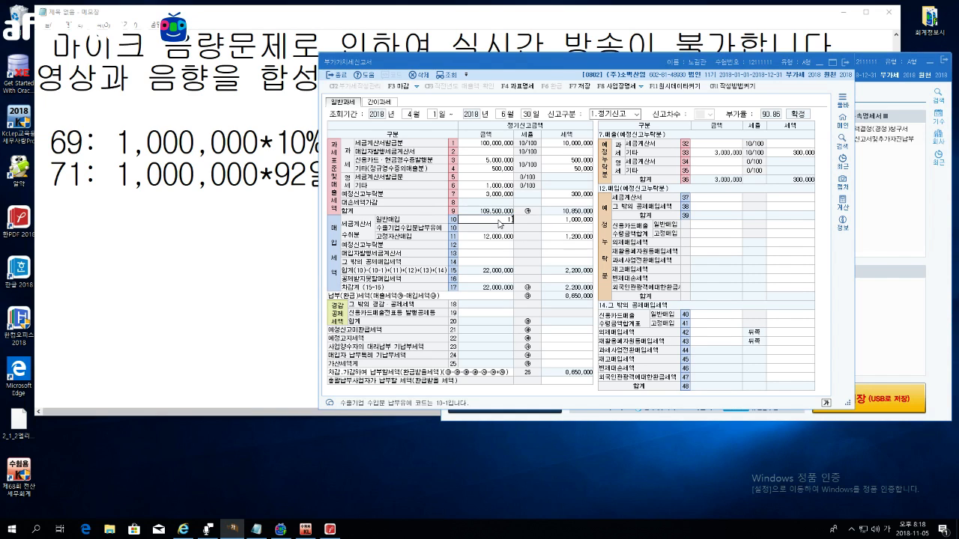
{"action": "key", "text": "Return"}
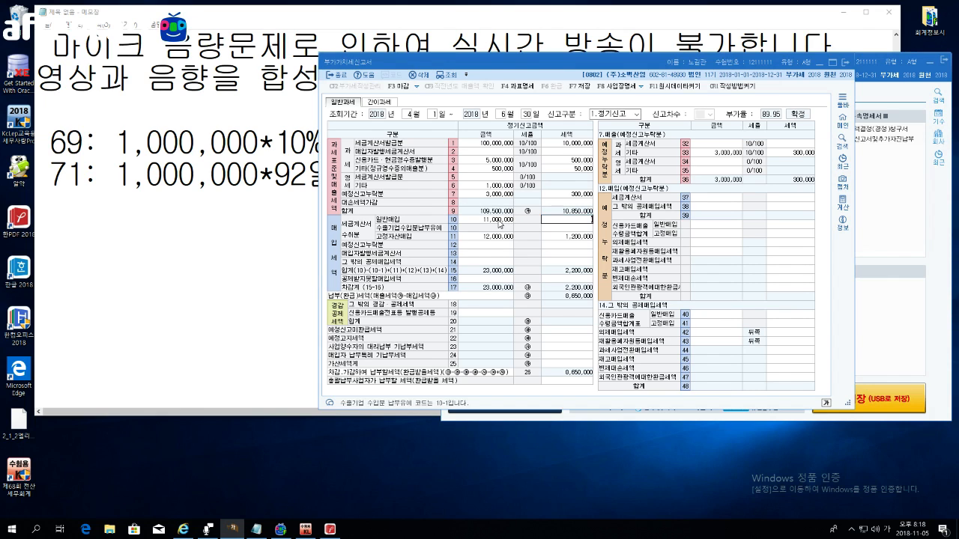
{"action": "type", "text": "1,100,000"}
{"action": "key", "text": "Return"}
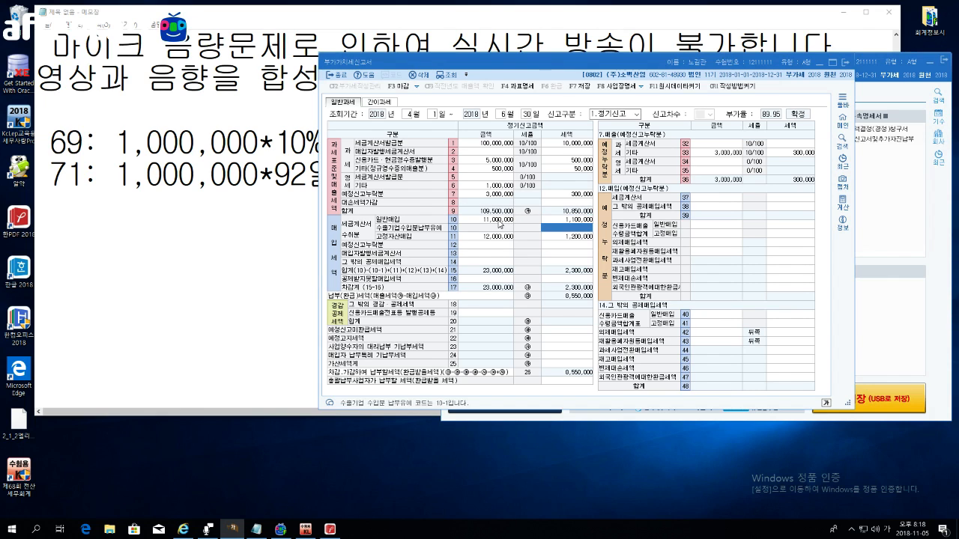
Step: Enter non-deductible input tax (공제받지못할 매입세액) in row 49 with an amount of 1,000,000 and tax of 100,000
{"action": "left_click", "coordinate": [485, 281]}
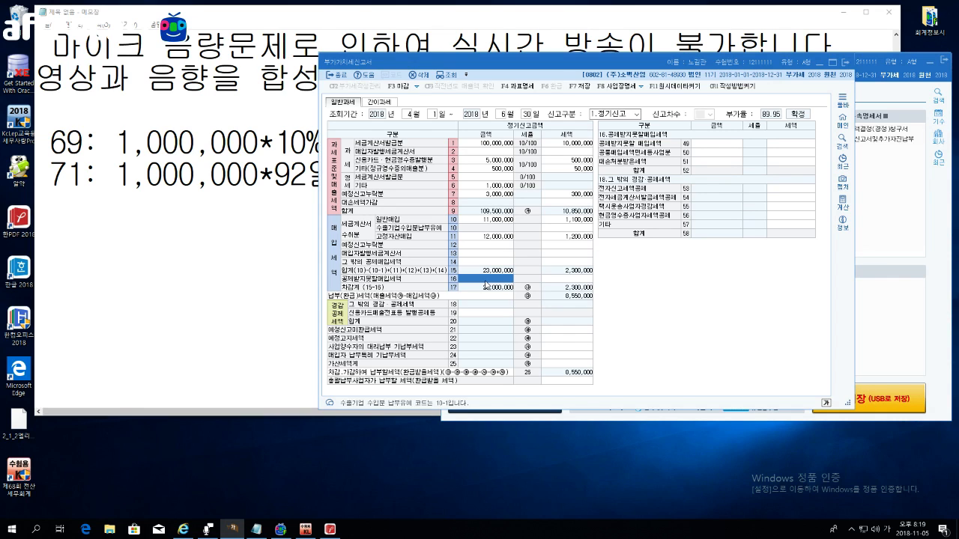
{"action": "key", "text": "Return"}
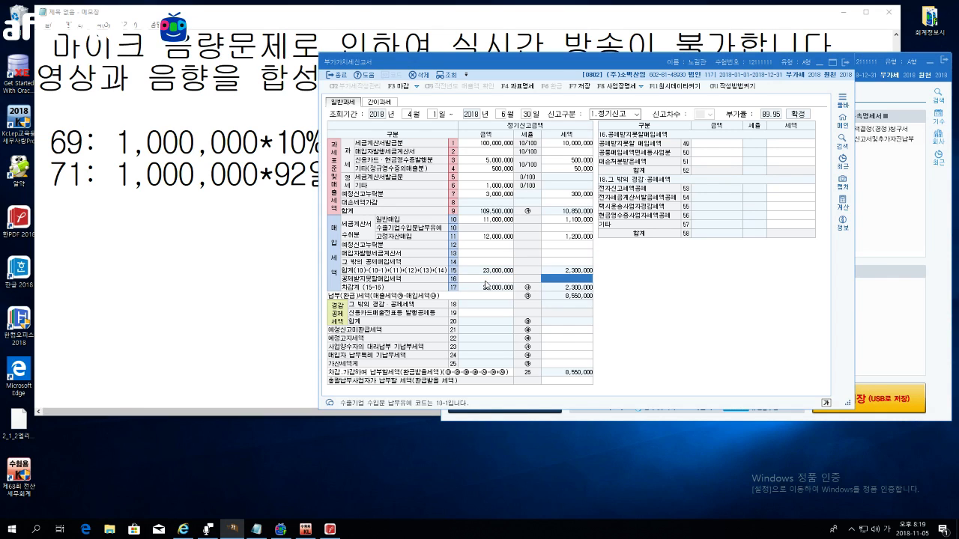
{"action": "left_click", "coordinate": [691, 149]}
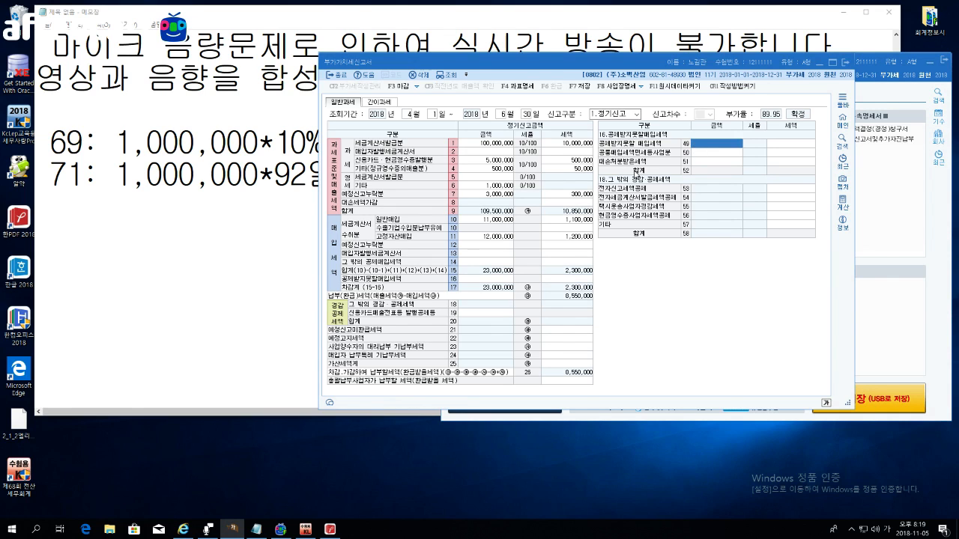
{"action": "type", "text": "1000000"}
{"action": "key", "text": "Return"}
{"action": "key", "text": "Return"}
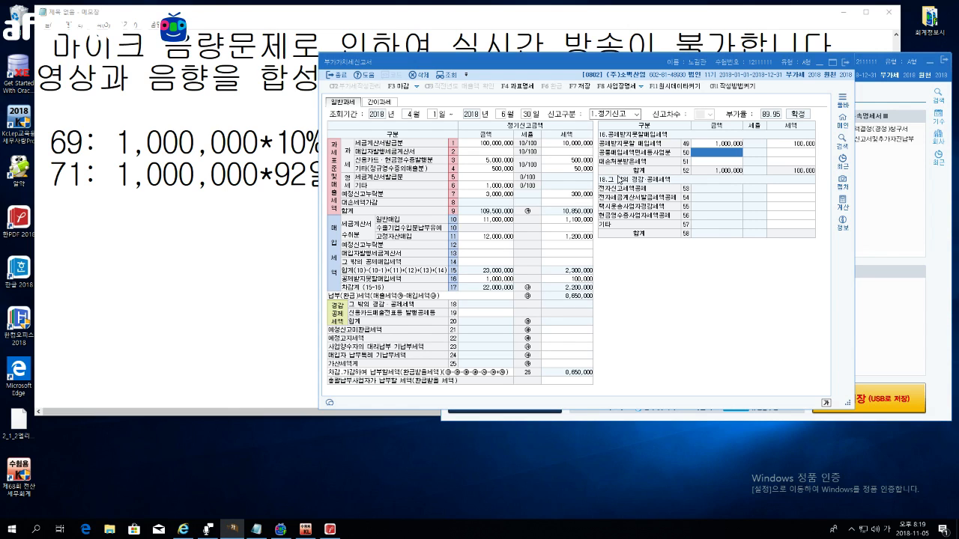
Step: Enter credit card general purchases (신용카드매출 일반매입) in row 40 with an amount of 2,000,000 and tax of 200,000
{"action": "left_click", "coordinate": [486, 263]}
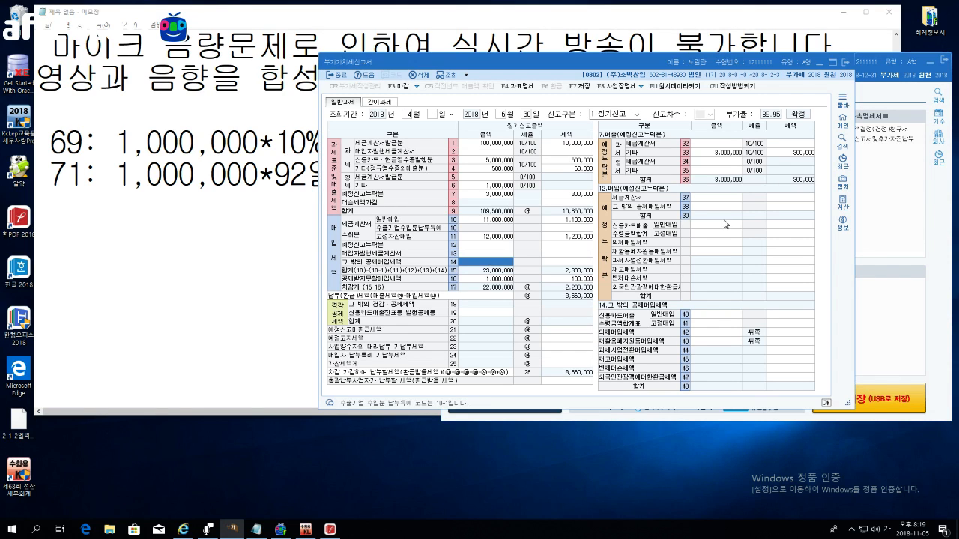
{"action": "left_click", "coordinate": [708, 316]}
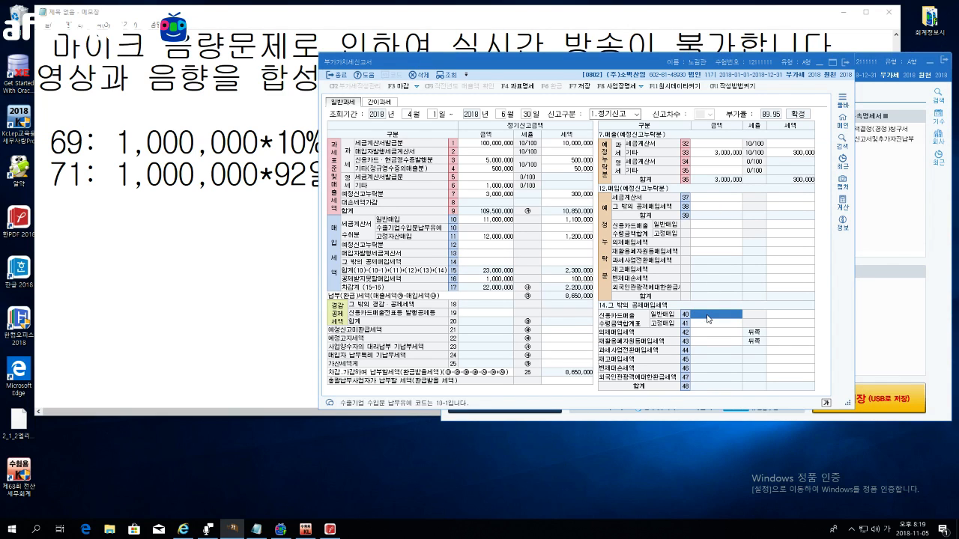
{"action": "type", "text": "2000000"}
{"action": "key", "text": "Return"}
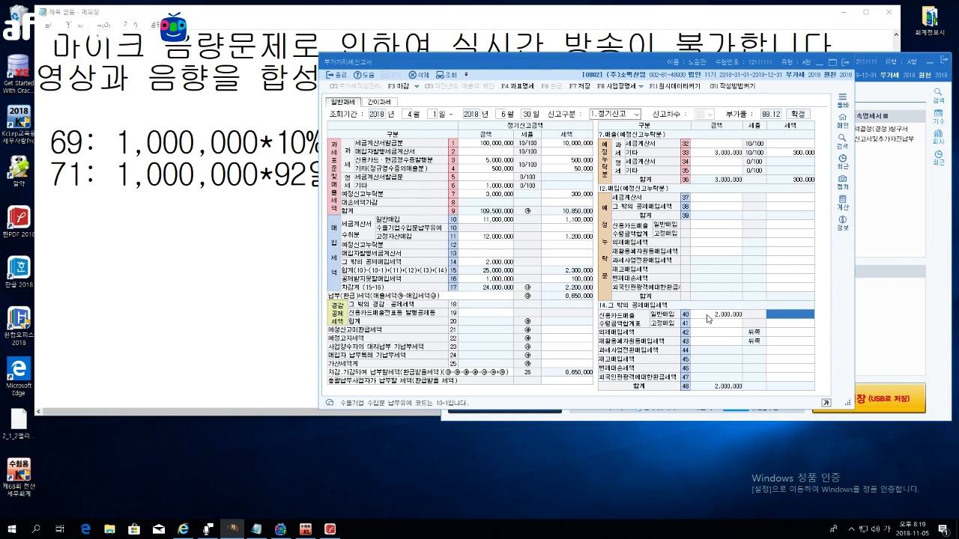
{"action": "type", "text": "2,000,00"}
{"action": "key", "text": "Return"}
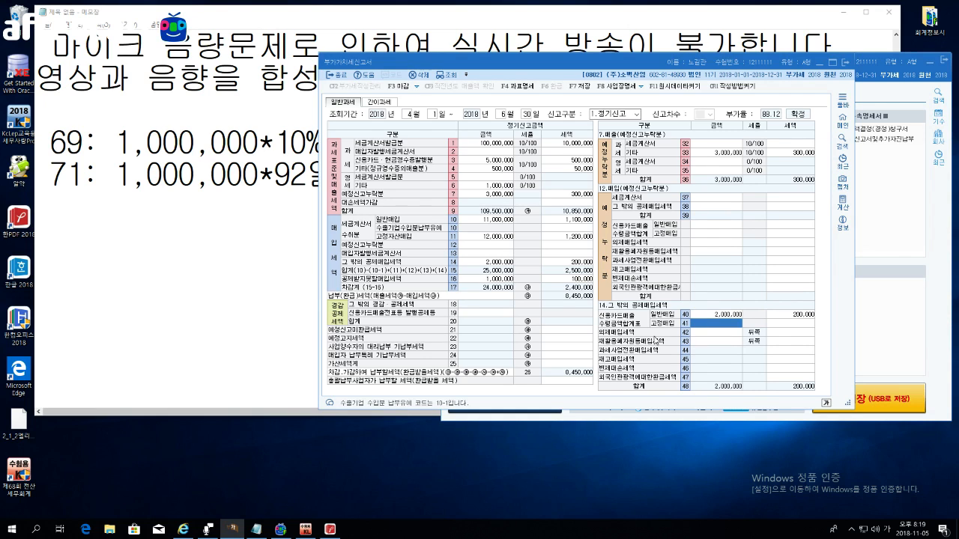
Step: Enter the unrefunded tax from the preliminary return (예정신고미환급세액) of 350,000 in row 21
{"action": "left_click", "coordinate": [551, 331]}
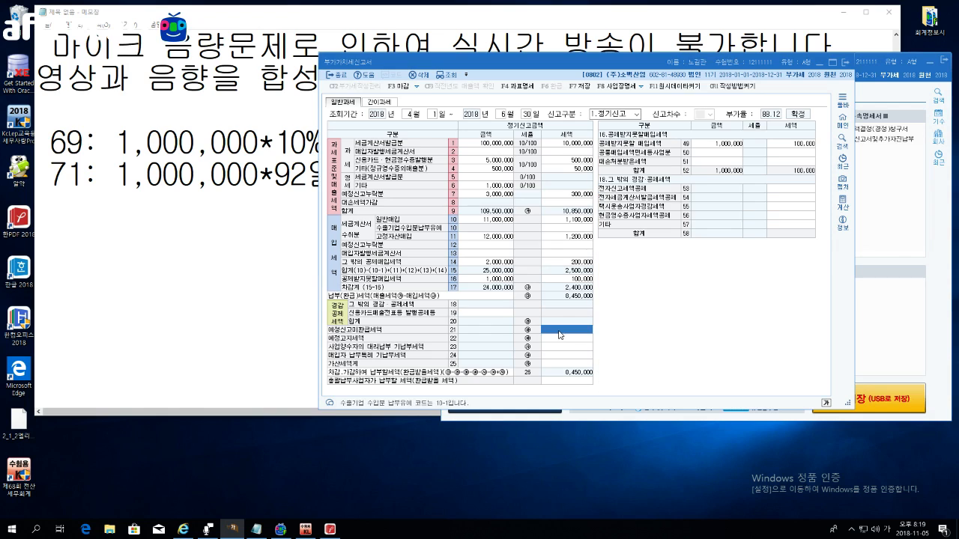
{"action": "type", "text": "350000"}
{"action": "key", "text": "Return"}
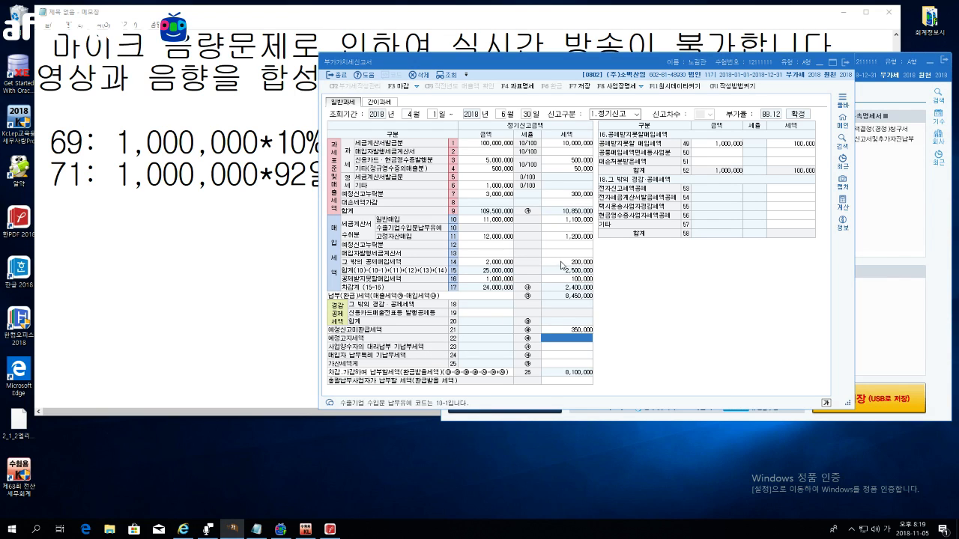
Step: Switch to the Notepad notes and set the base amount in penalty calculations 69 and 71 to 300,000
{"action": "left_click", "coordinate": [570, 169]}
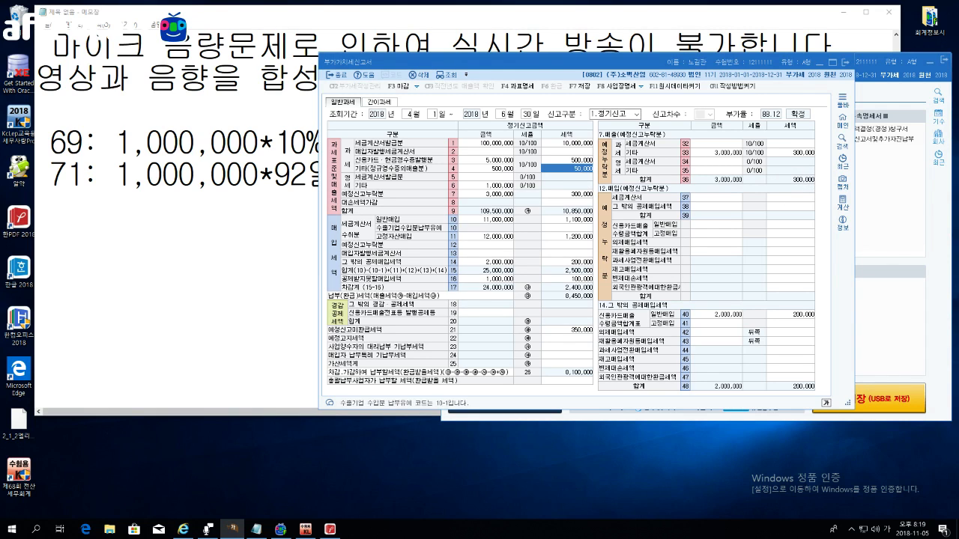
{"action": "left_click", "coordinate": [195, 174]}
{"action": "left_click_drag", "start_coordinate": [114, 142], "coordinate": [163, 142]}
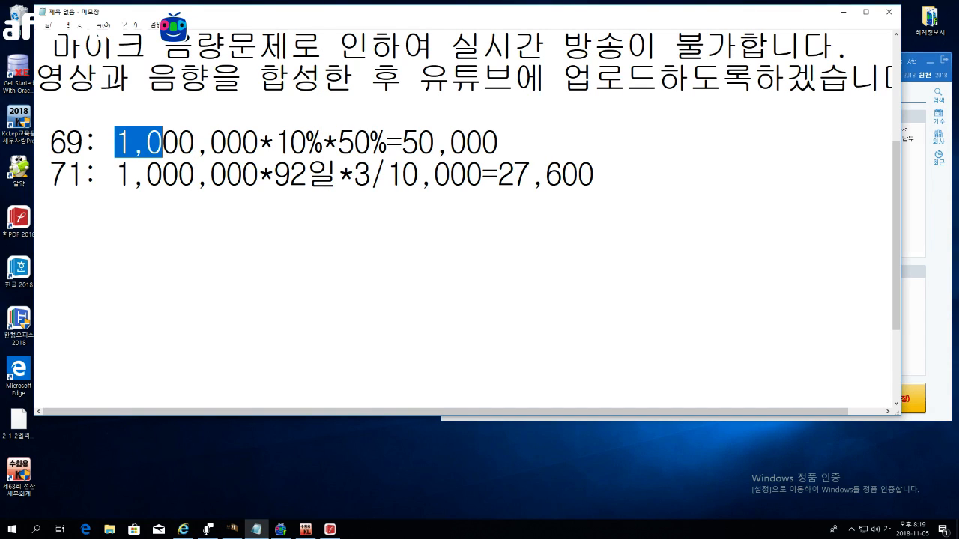
{"action": "type", "text": "3"}
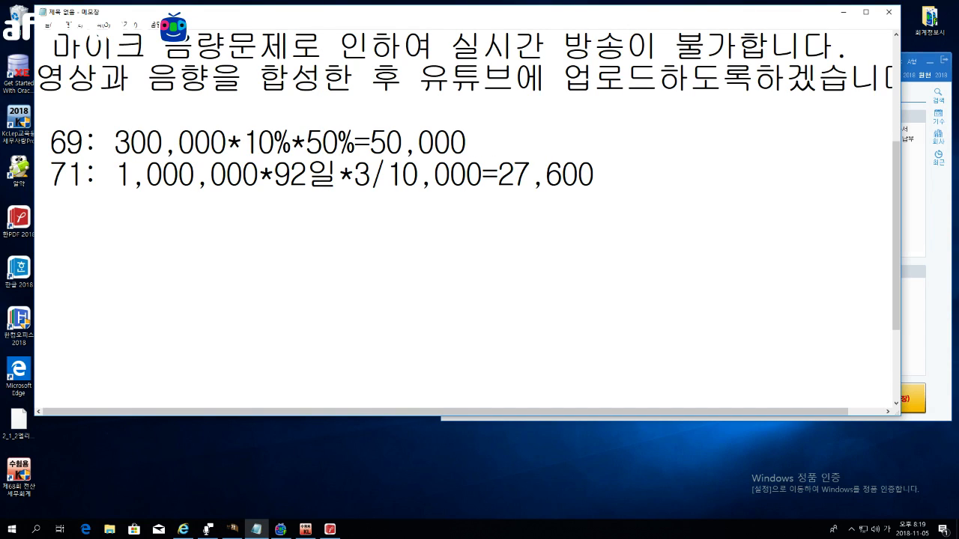
{"action": "left_click_drag", "start_coordinate": [115, 174], "coordinate": [163, 174]}
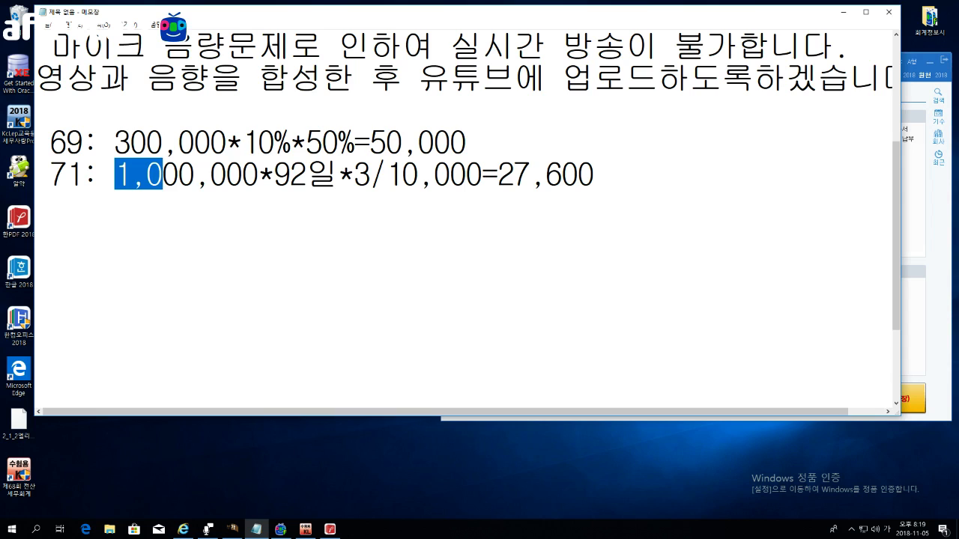
{"action": "type", "text": "3"}
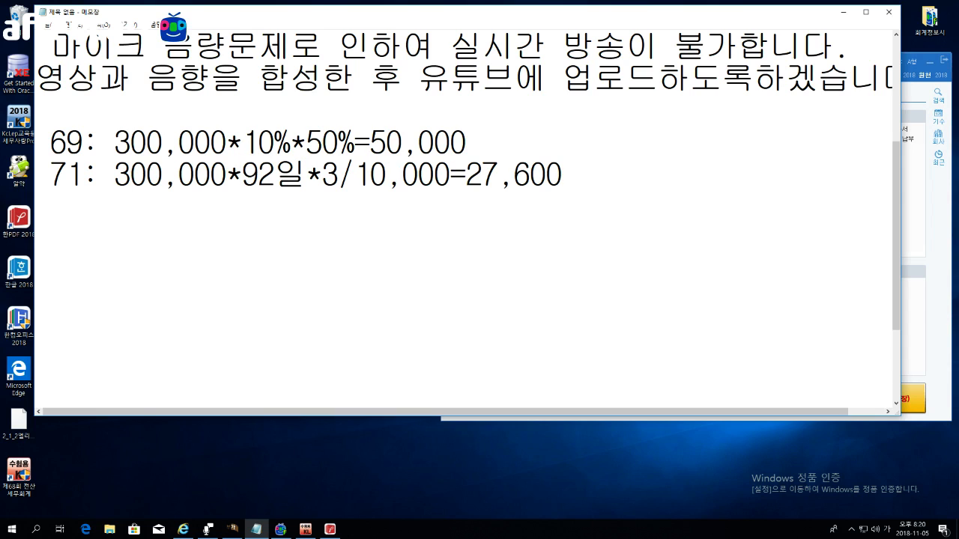
Step: Set the result of penalty calculation 69 in the notes to 15,000
{"action": "left_click_drag", "start_coordinate": [242, 174], "coordinate": [307, 174]}
{"action": "left_click", "coordinate": [274, 143]}
{"action": "left_click_drag", "start_coordinate": [242, 143], "coordinate": [498, 174]}
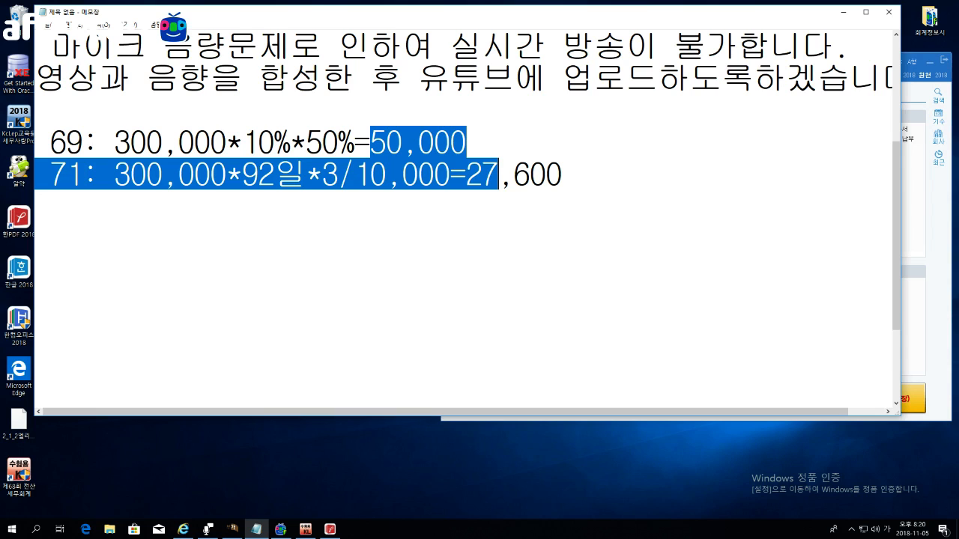
{"action": "left_click", "coordinate": [36, 109]}
{"action": "left_click_drag", "start_coordinate": [370, 142], "coordinate": [402, 142]}
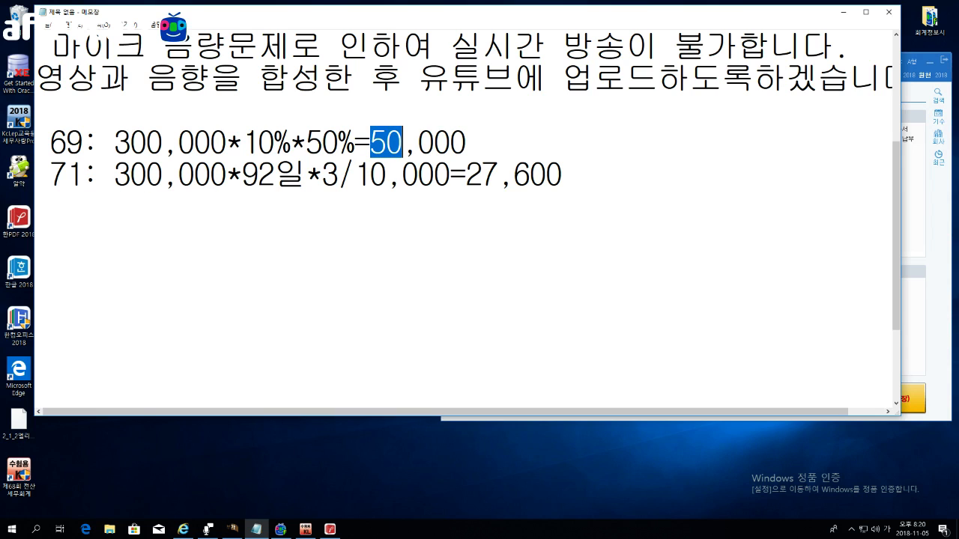
{"action": "type", "text": "15"}
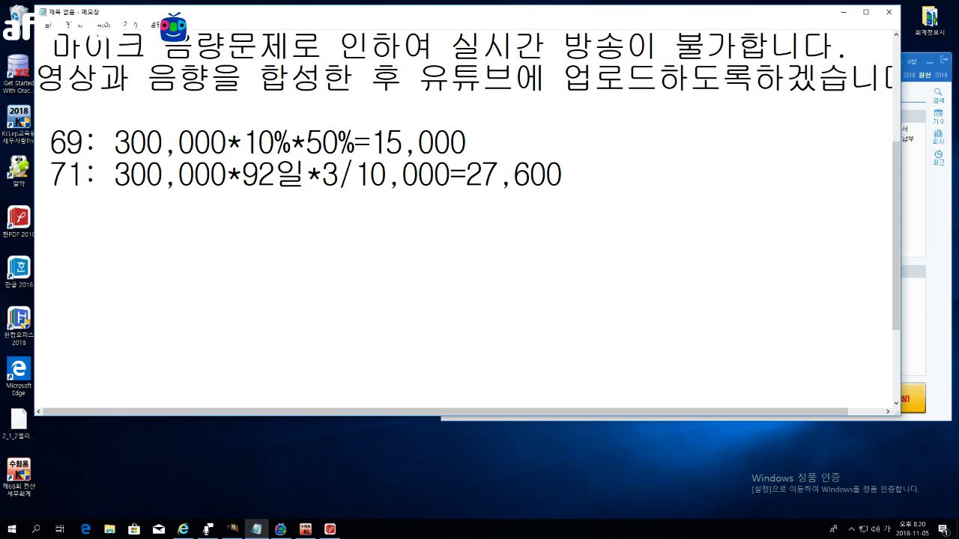
Step: Set the result of penalty calculation 71 in the notes to 8,280
{"action": "left_click", "coordinate": [466, 173]}
{"action": "key", "text": "shift+End"}
{"action": "type", "text": "8,"}
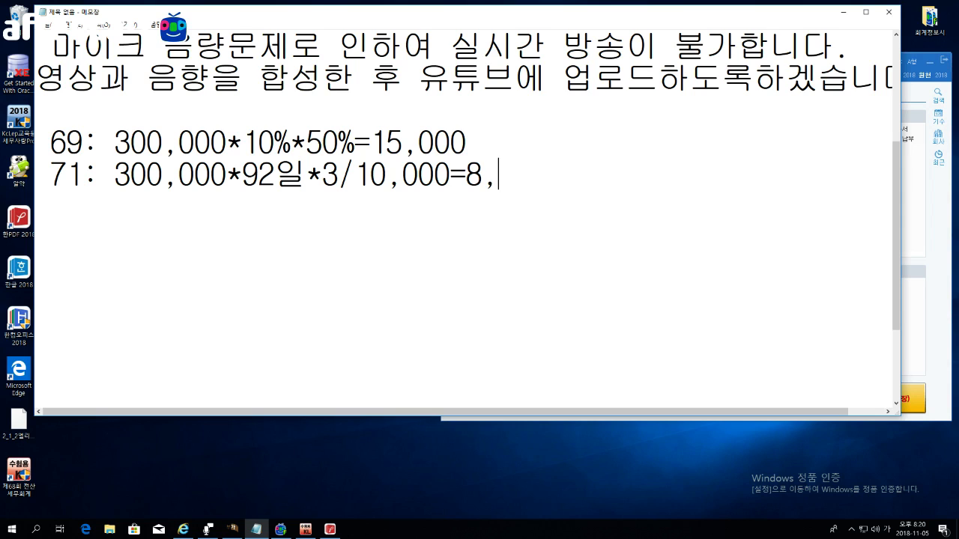
{"action": "type", "text": "280"}
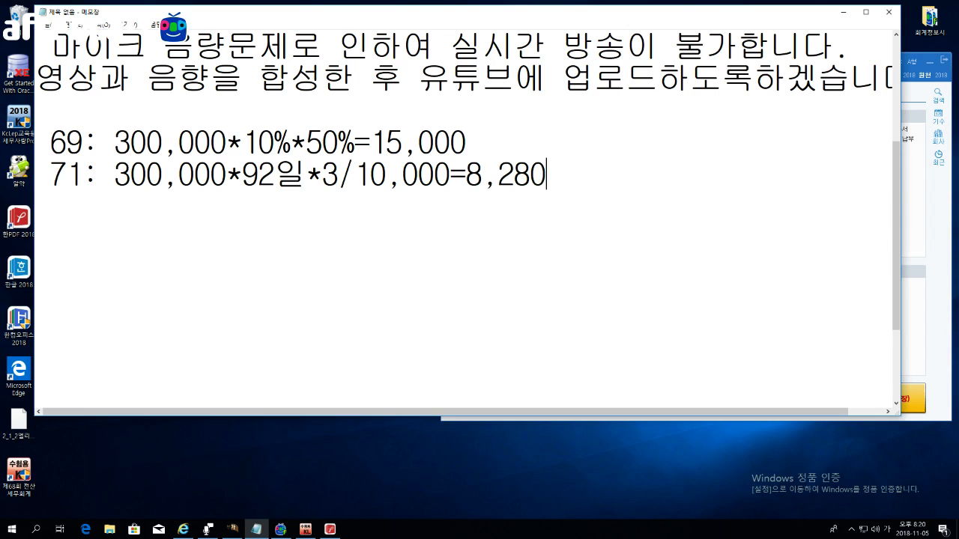
Step: Switch back to the KcLep VAT return and arrange the windows so both penalty calculations in the notes stay readable
{"action": "scroll", "coordinate": [465, 217], "scroll_direction": "down", "scroll_amount": 1}
{"action": "left_click", "coordinate": [909, 217]}
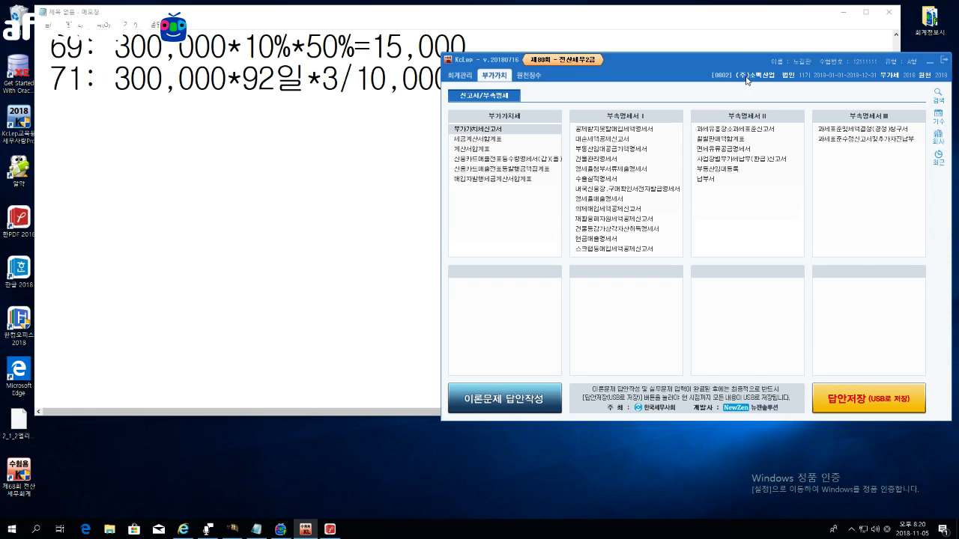
{"action": "left_click_drag", "start_coordinate": [743, 53], "coordinate": [728, 107]}
{"action": "left_click", "coordinate": [245, 530]}
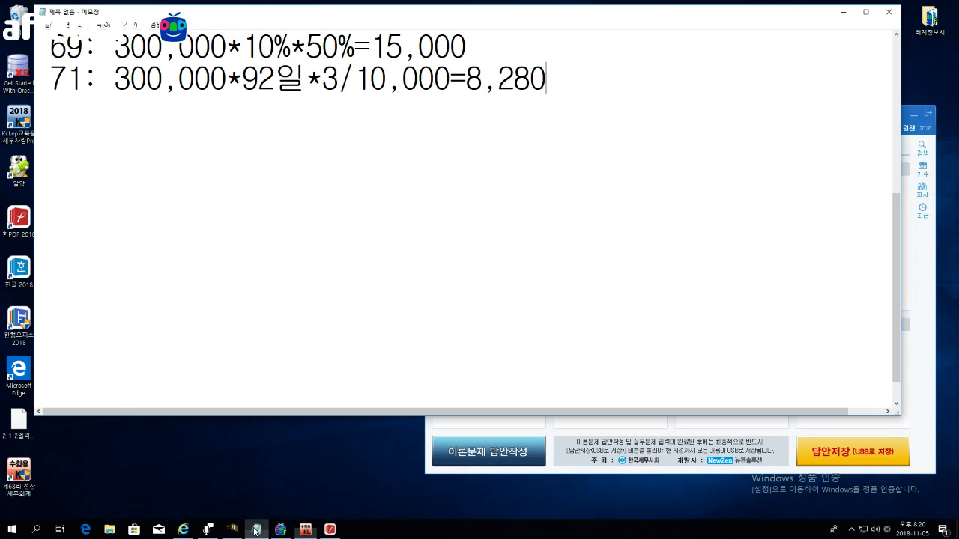
{"action": "left_click", "coordinate": [233, 530]}
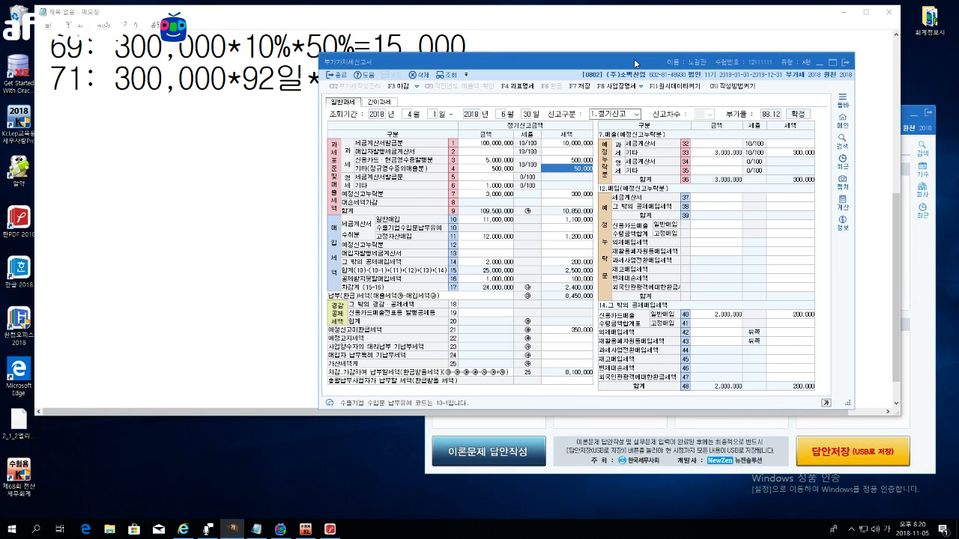
Step: Enter the general under-reporting penalty (과소·초과환급(일반)) in row 69 with an amount of 300,000 and tax of 15,000
{"action": "left_click", "coordinate": [591, 417]}
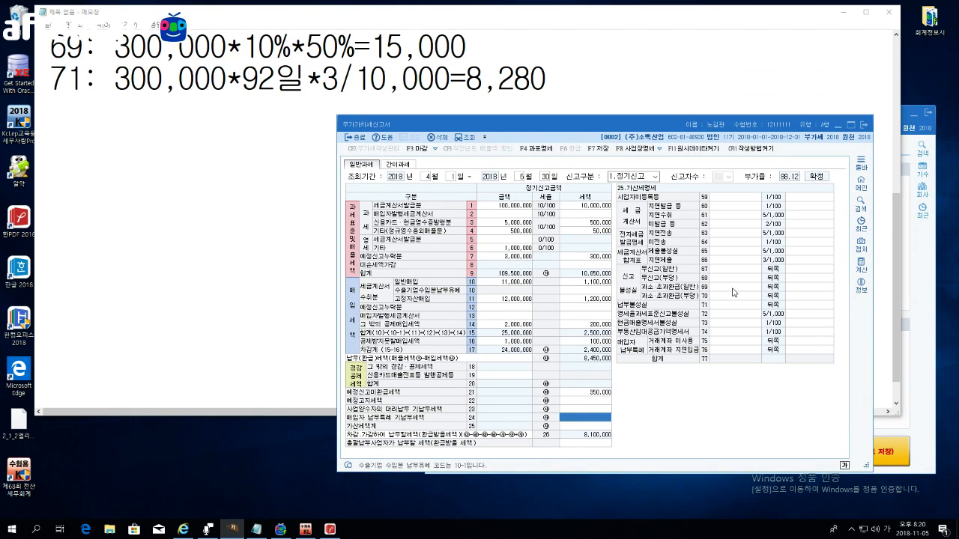
{"action": "left_click", "coordinate": [795, 296]}
{"action": "left_click", "coordinate": [733, 289]}
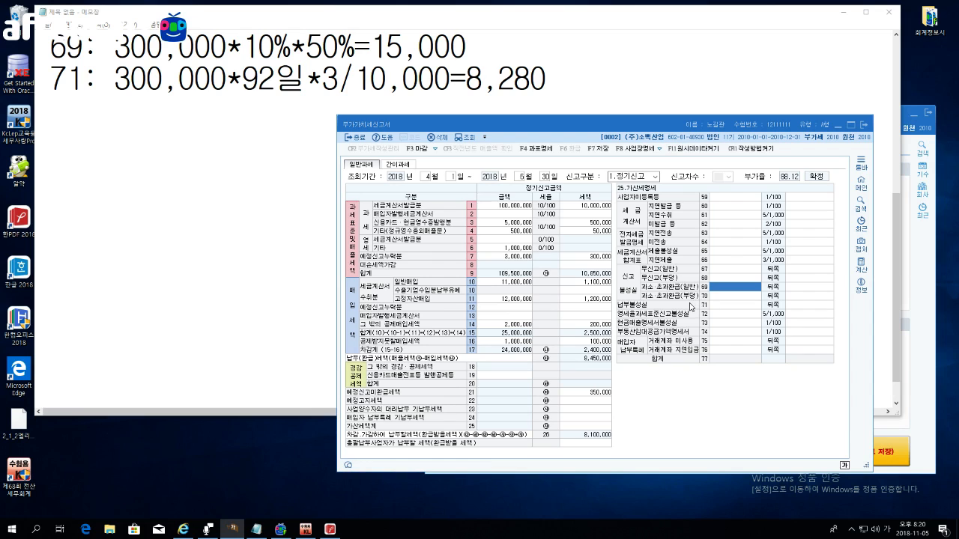
{"action": "type", "text": "3000000"}
{"action": "key", "text": "Return"}
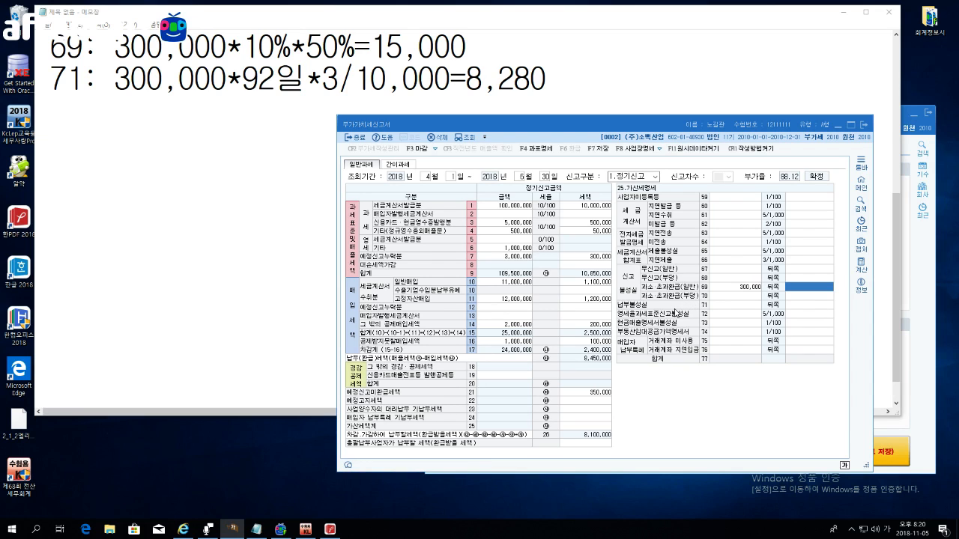
{"action": "type", "text": "150000"}
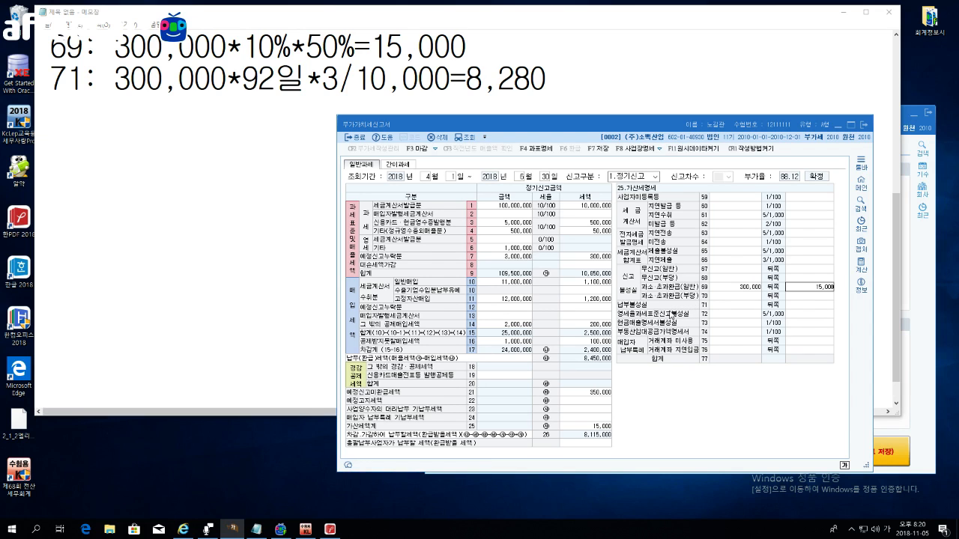
{"action": "key", "text": "Return"}
{"action": "key", "text": "Return"}
{"action": "key", "text": "Return"}
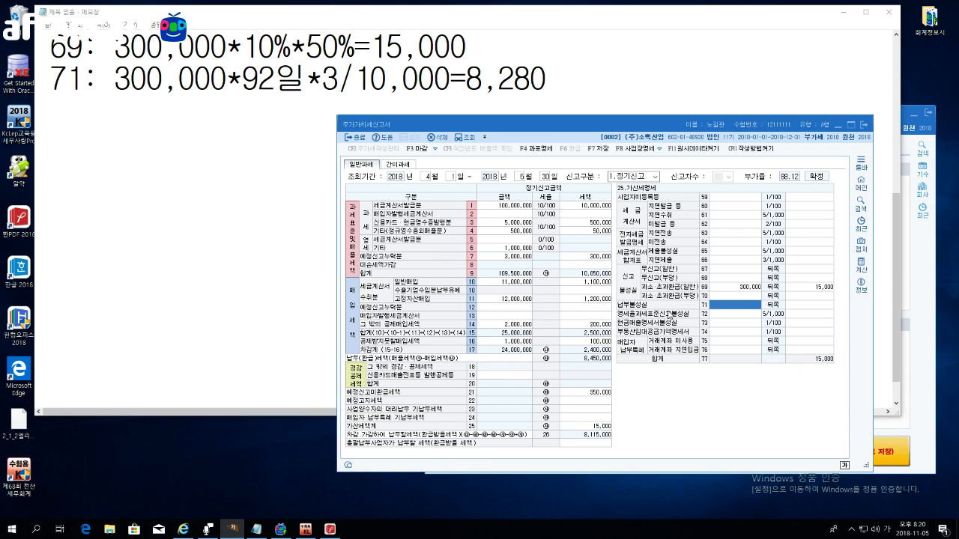
Step: Enter the late-payment penalty (납부불성실) in row 71 with an amount of 300,000 and tax of 8,280
{"action": "type", "text": "300000"}
{"action": "key", "text": "Return"}
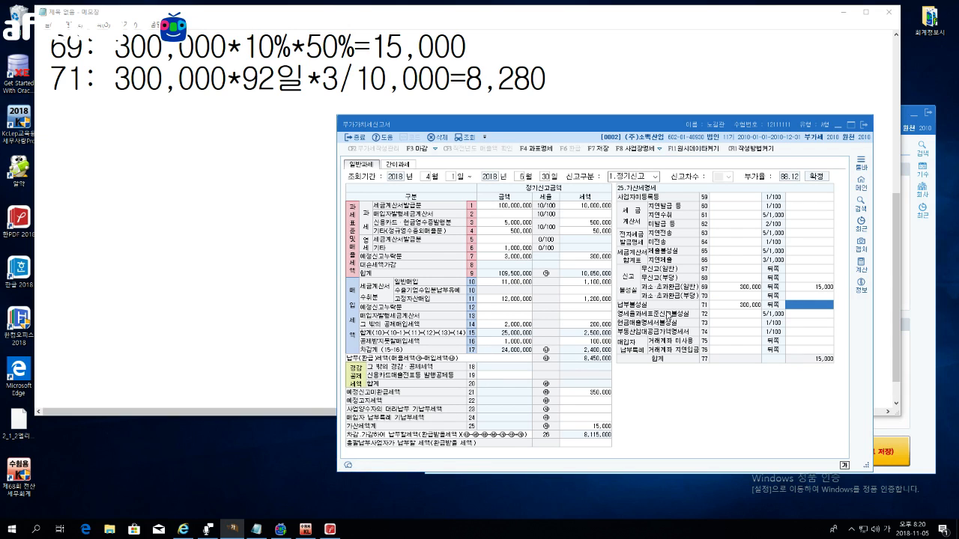
{"action": "type", "text": "8280"}
{"action": "key", "text": "Return"}
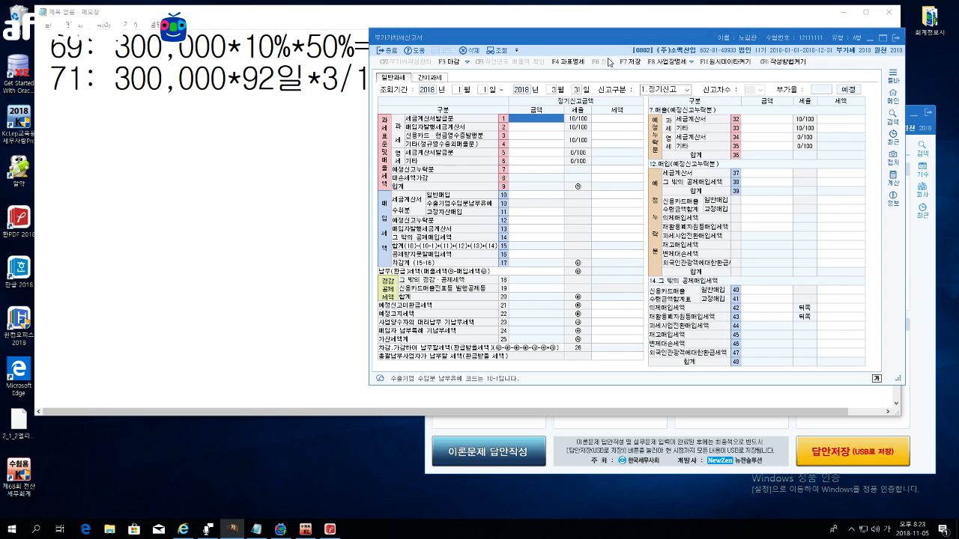
Step: In the January–March 2018 return, enter tax-invoice sales of 400,000,000 in row 1 and a delayed-issuance (지연발급 등) amount of 10,000,000 in row 60
{"action": "type", "text": "400000000"}
{"action": "key", "text": "Return"}
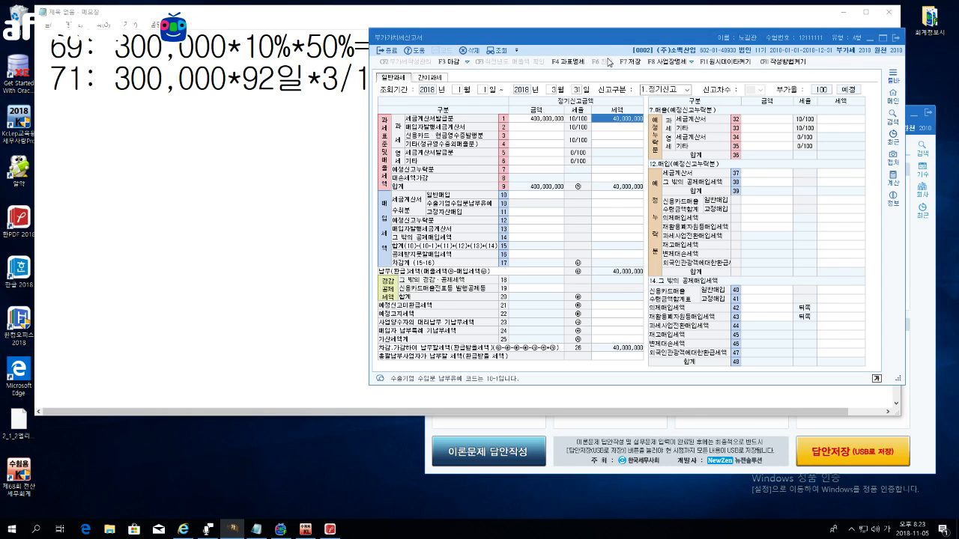
{"action": "left_click", "coordinate": [627, 341]}
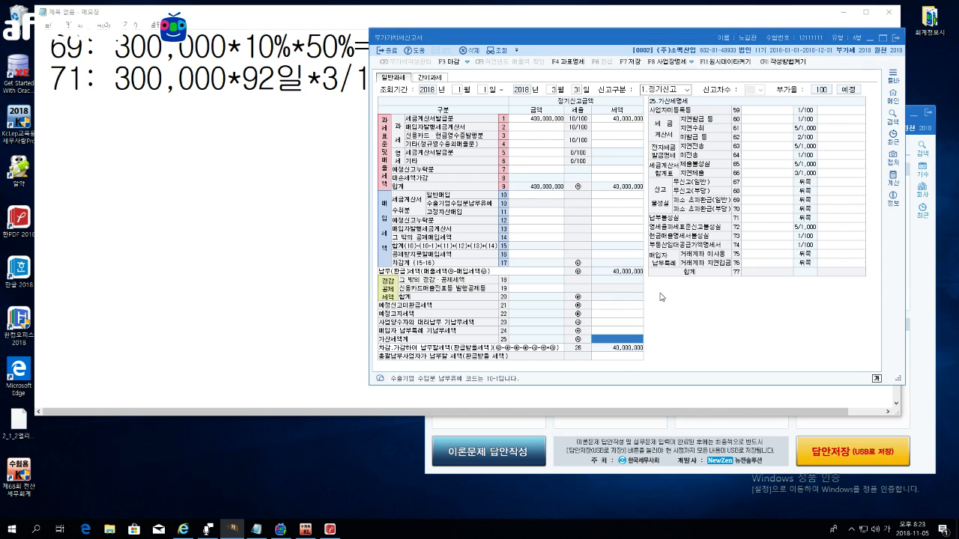
{"action": "left_click", "coordinate": [759, 120]}
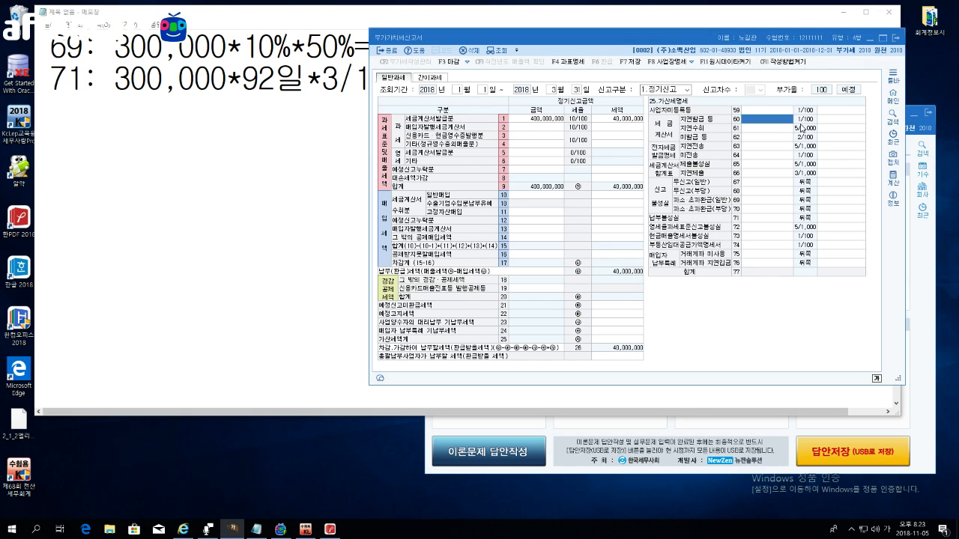
{"action": "type", "text": "10000000"}
{"action": "key", "text": "Return"}
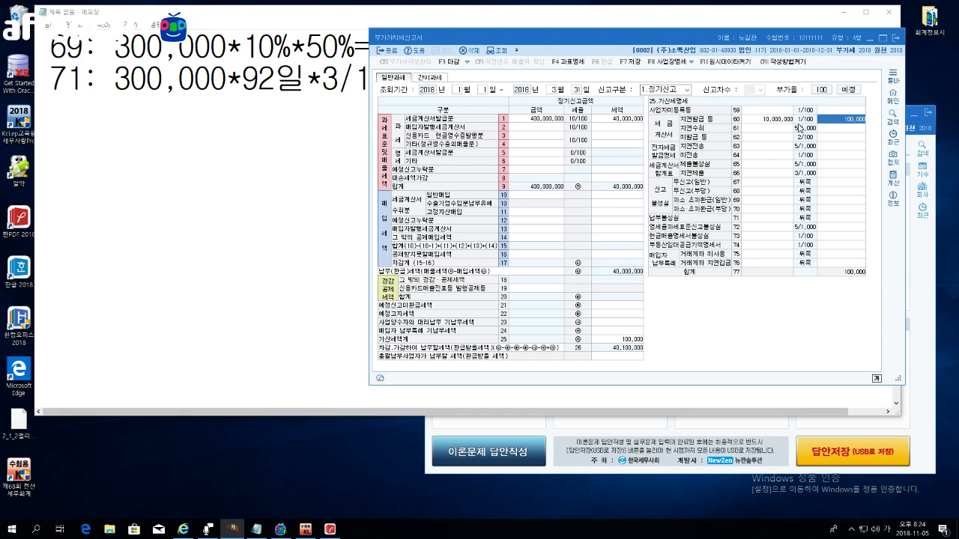
Step: Enter credit card and cash receipt sales of 30,000,000 in row 3 and other sales (기타) of 1,000,000 in row 4
{"action": "left_click", "coordinate": [532, 137]}
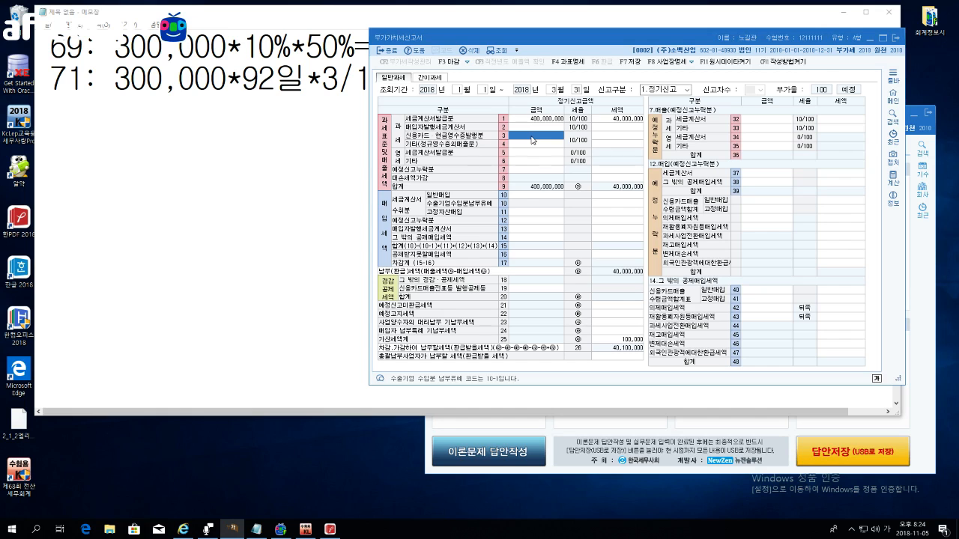
{"action": "type", "text": "30000000"}
{"action": "key", "text": "Return"}
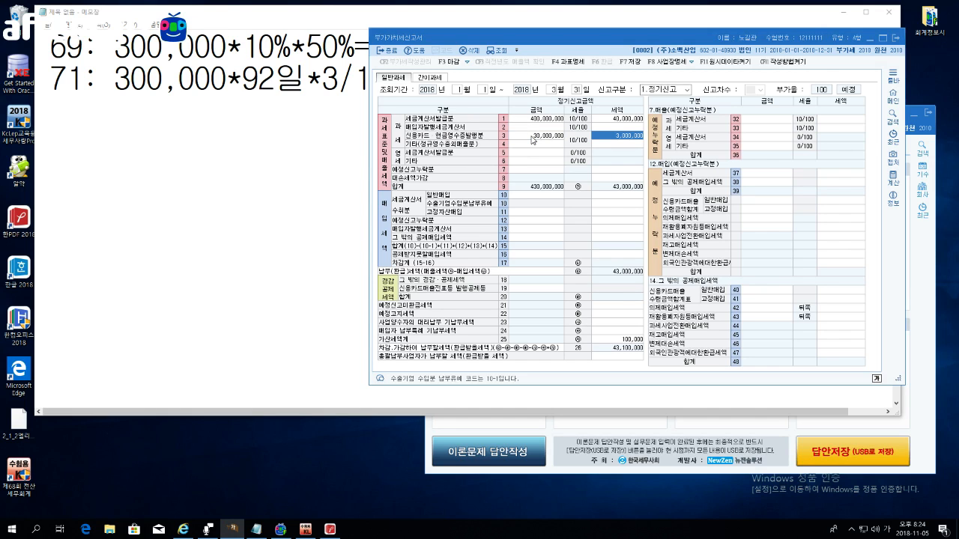
{"action": "left_click", "coordinate": [524, 145]}
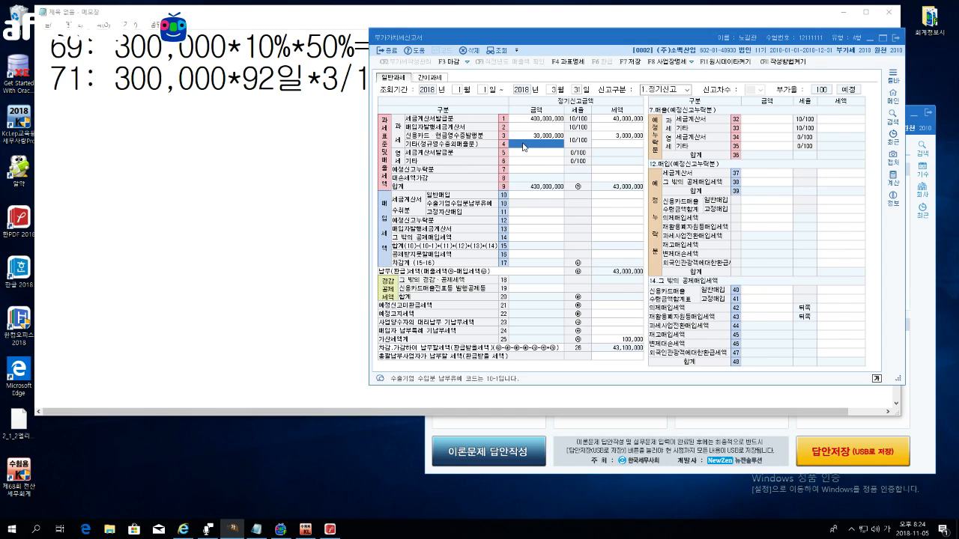
{"action": "type", "text": "1000000"}
{"action": "key", "text": "Return"}
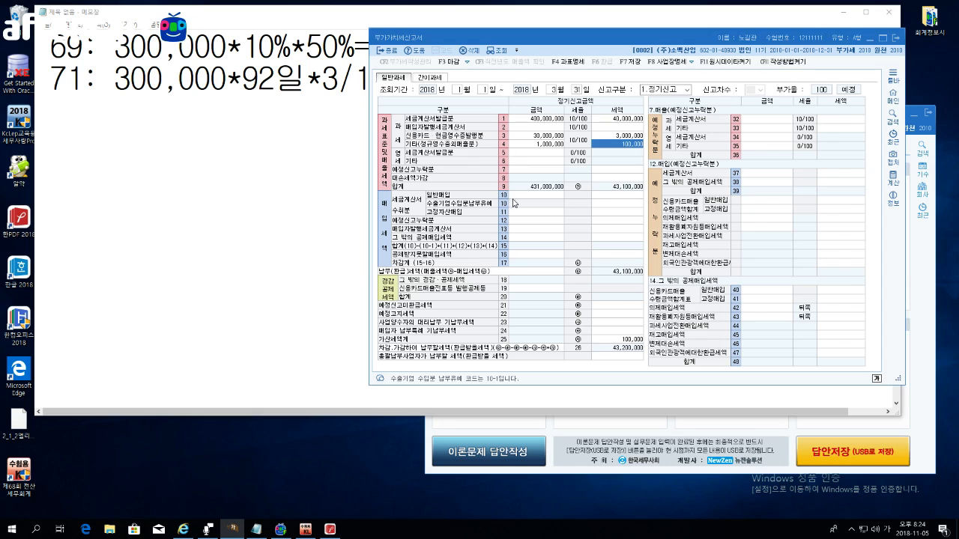
Step: Enter fixed-asset purchases (고정자산매입) in row 11 with an amount of 60,000,000 and tax of 6,000,000
{"action": "left_click", "coordinate": [517, 199]}
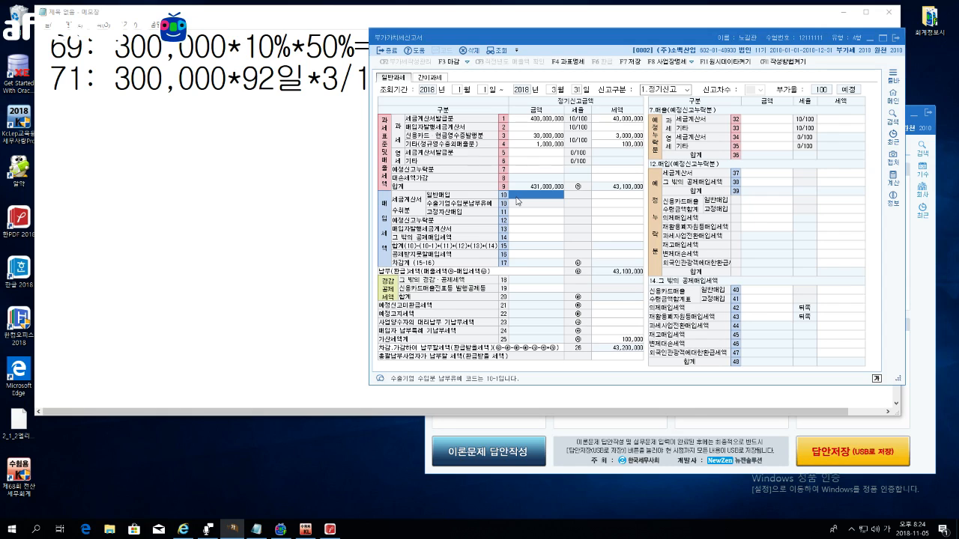
{"action": "left_click", "coordinate": [540, 217]}
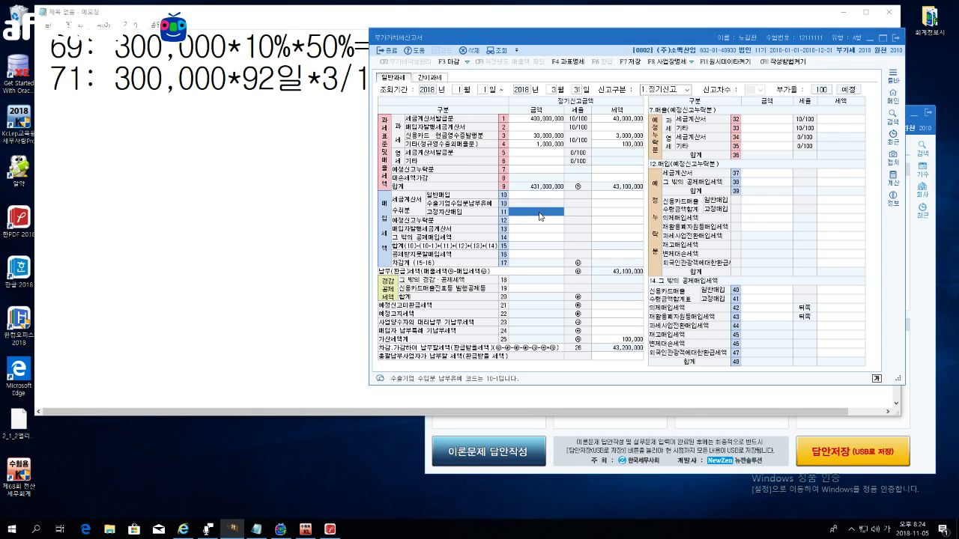
{"action": "type", "text": "60000000"}
{"action": "key", "text": "Return"}
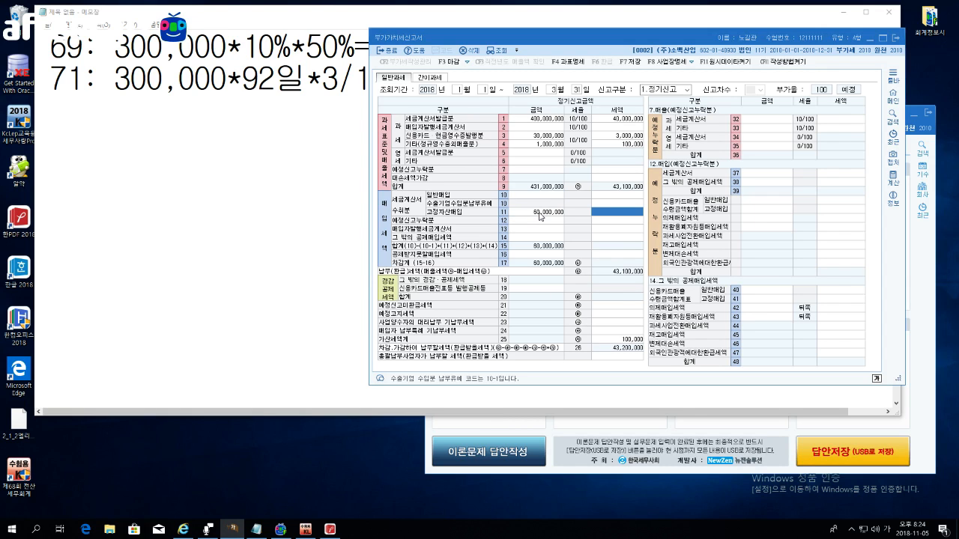
{"action": "type", "text": "6000000"}
{"action": "key", "text": "Return"}
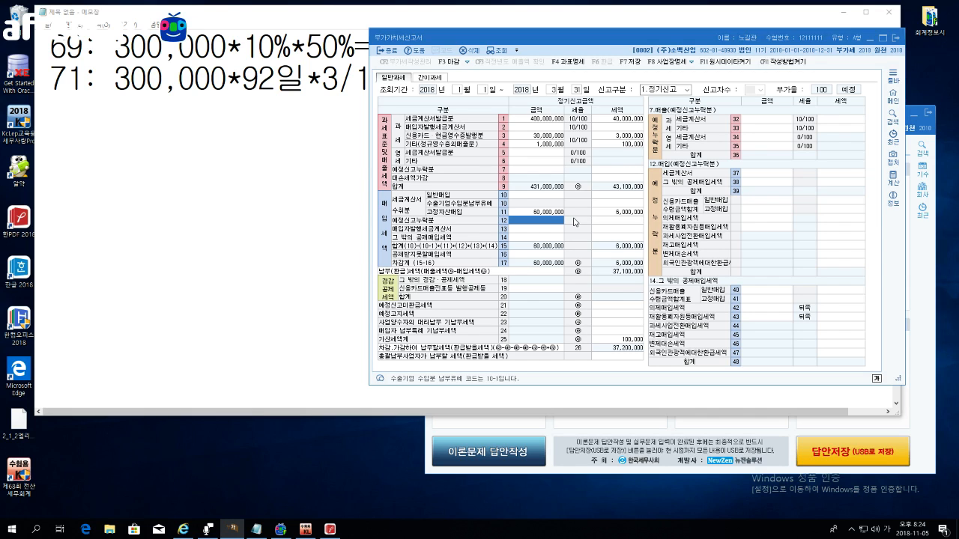
Step: Enter a non-deductible input tax (공제받지못할 매입세액) amount of 50,000,000 in row 49
{"action": "left_click", "coordinate": [534, 257]}
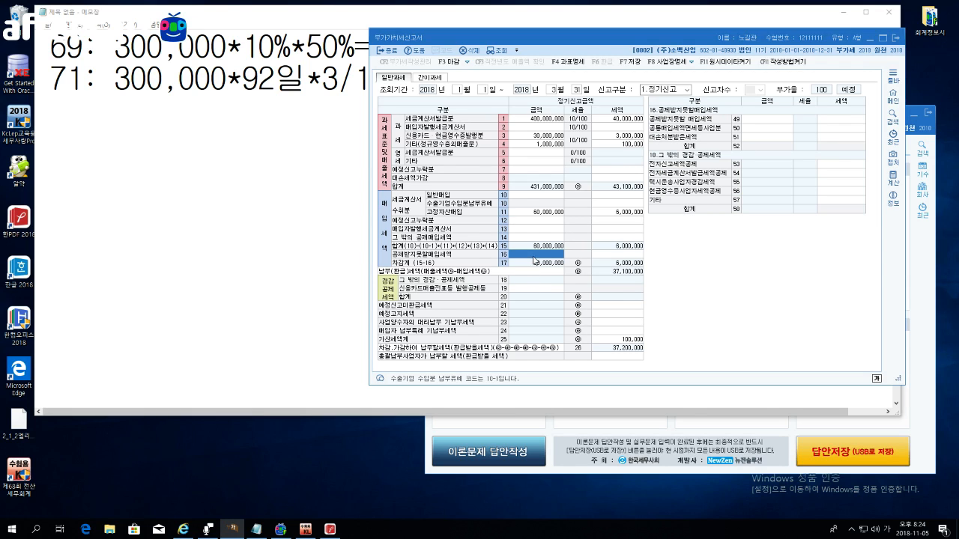
{"action": "left_click", "coordinate": [774, 124]}
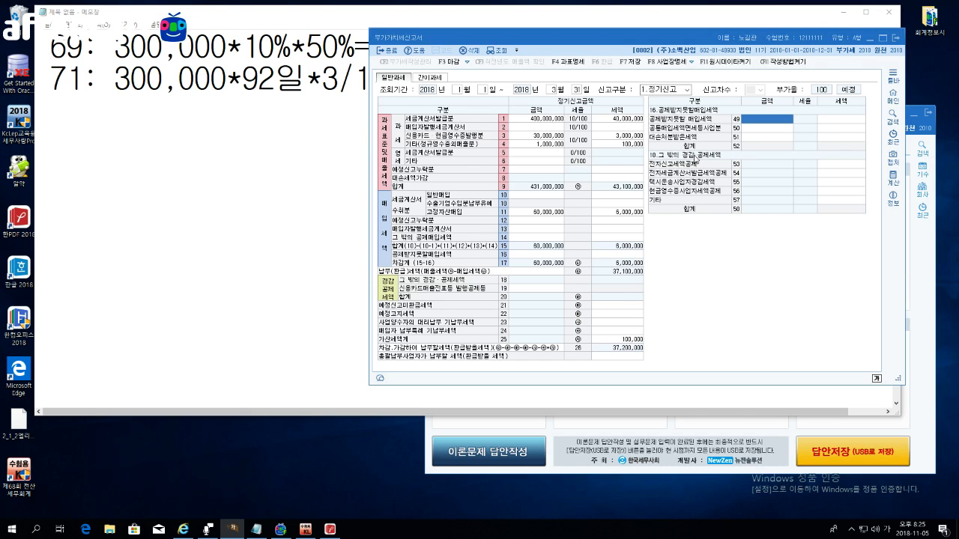
{"action": "type", "text": "50000000"}
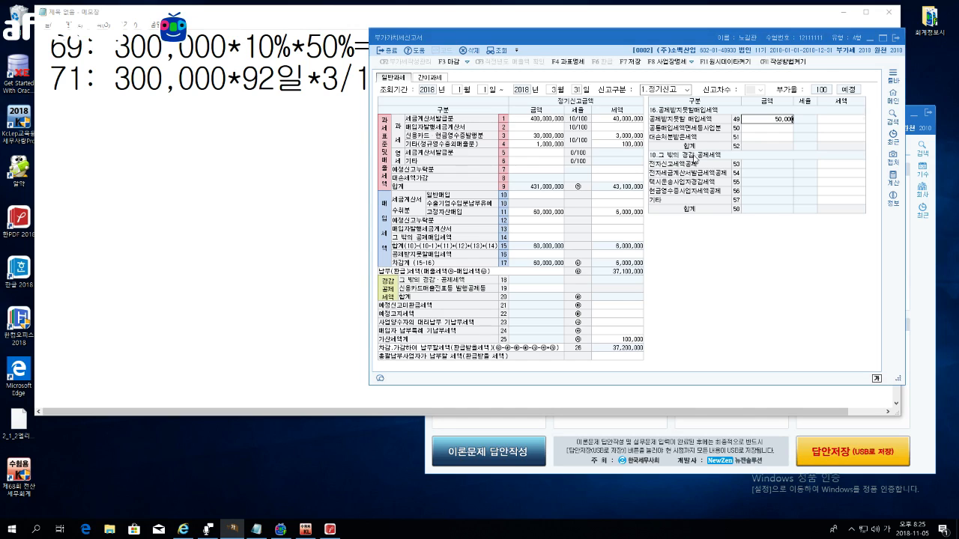
{"action": "key", "text": "Return"}
{"action": "key", "text": "Return"}
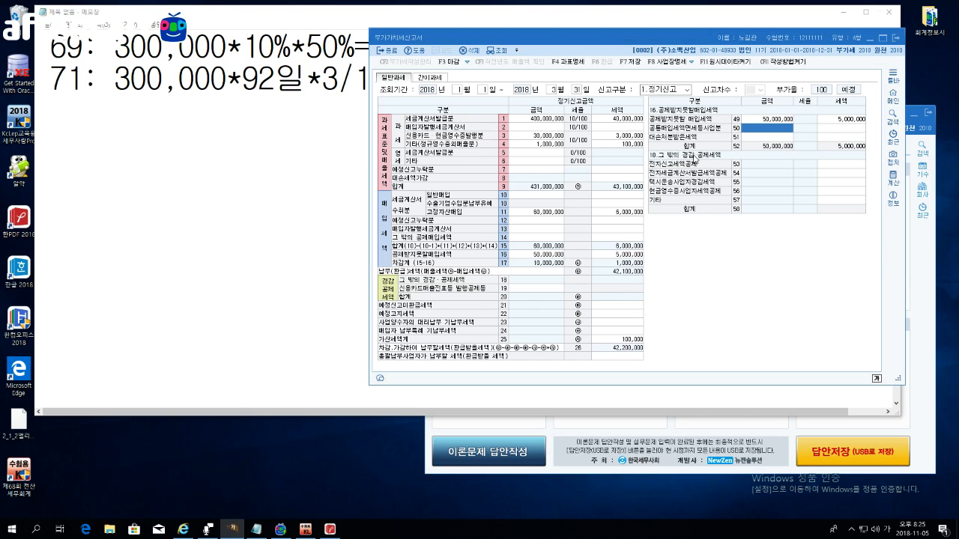
Step: Enter general purchases (일반매입) in row 10 with an amount of 240,000,000 and tax of 24,000,000
{"action": "left_click", "coordinate": [546, 199]}
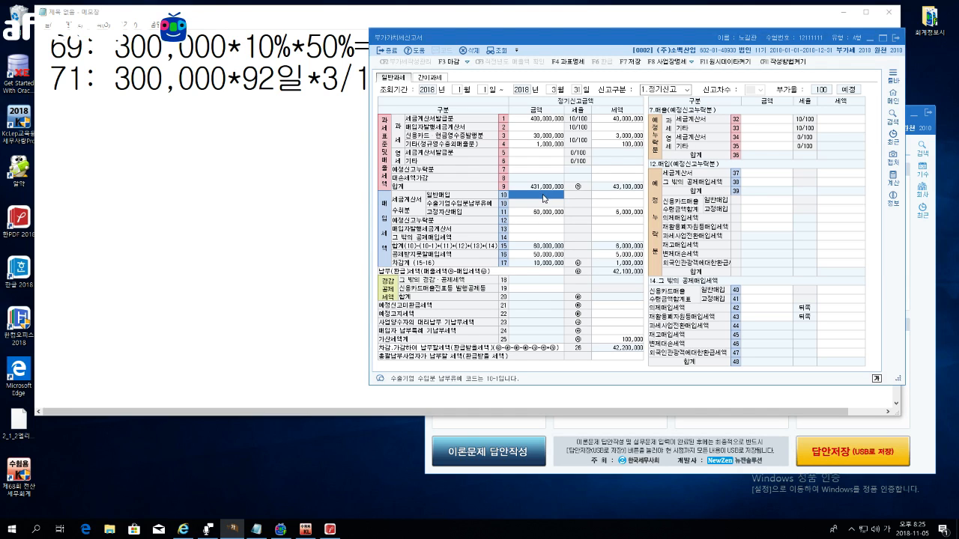
{"action": "type", "text": "240,000,000"}
{"action": "key", "text": "Return"}
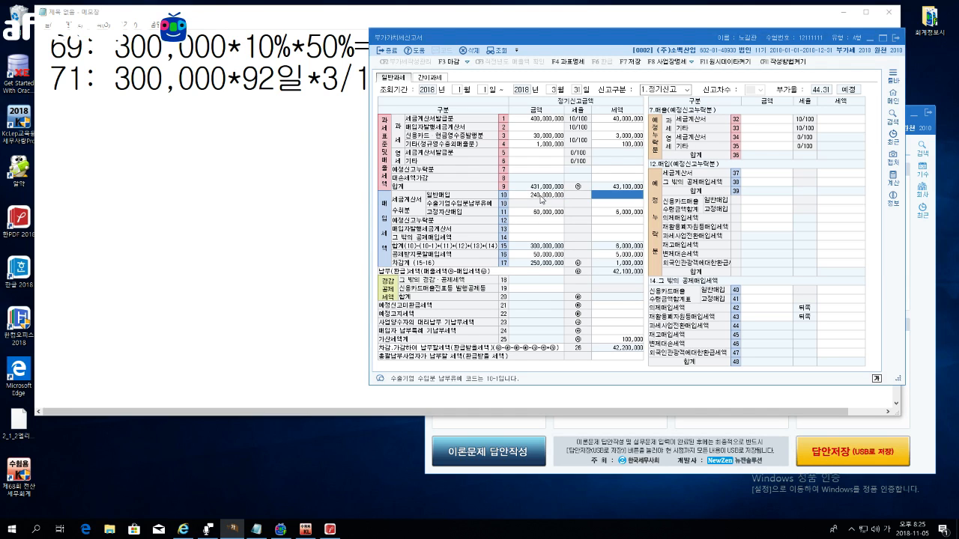
{"action": "type", "text": "24000000"}
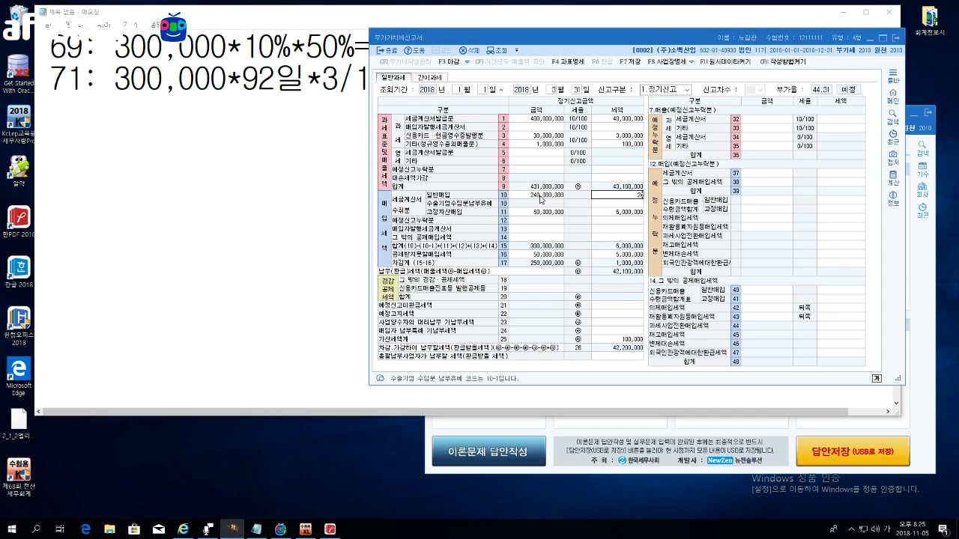
{"action": "key", "text": "Return"}
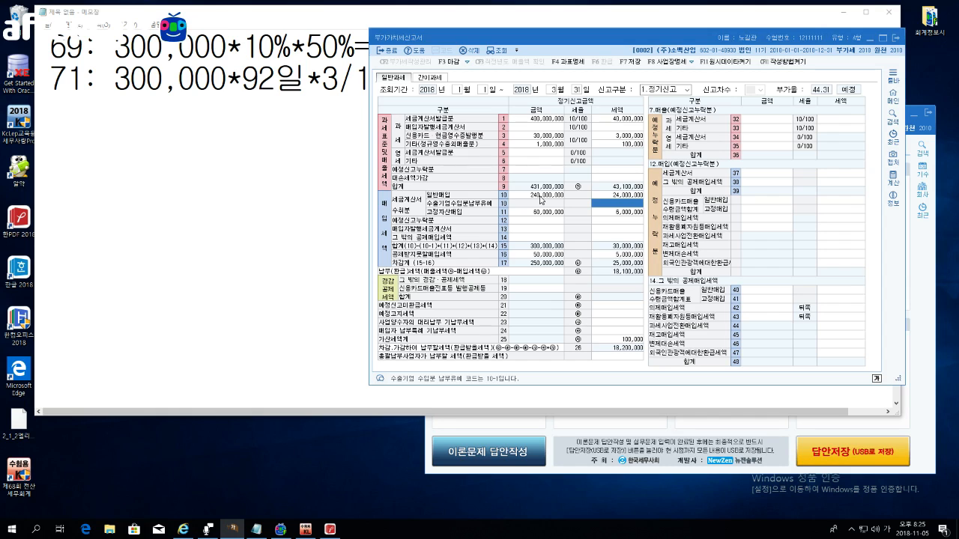
Step: Close the January–March VAT return and save its data
{"action": "left_click", "coordinate": [897, 39]}
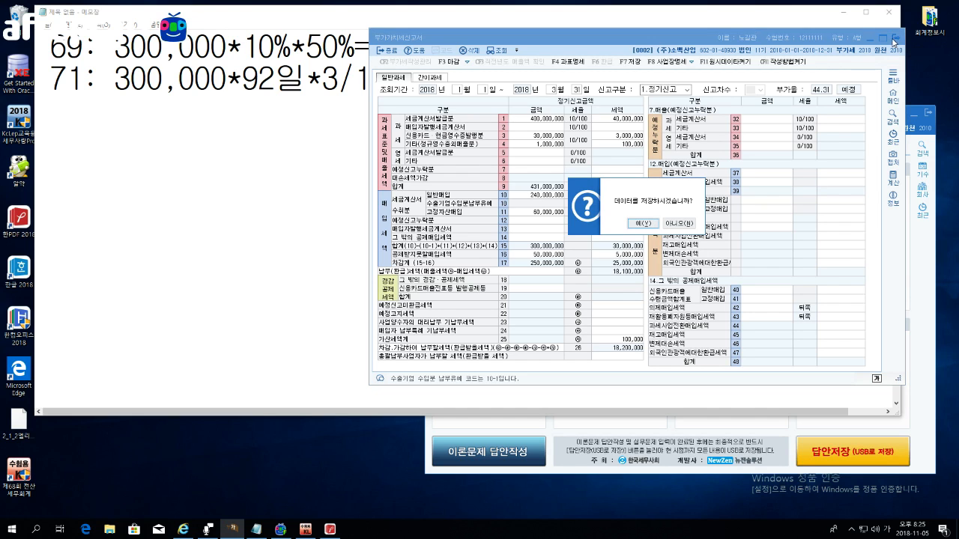
{"action": "left_click", "coordinate": [645, 228]}
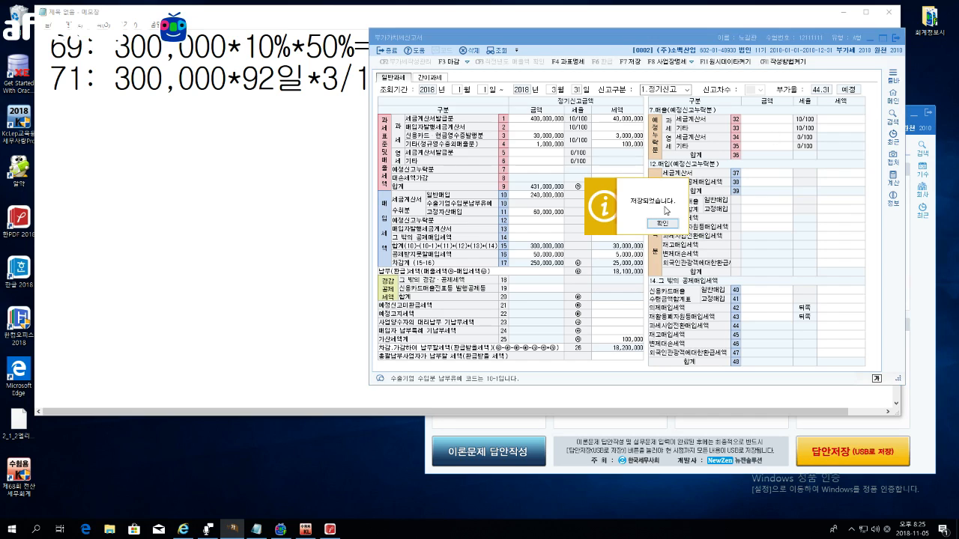
{"action": "left_click", "coordinate": [664, 226]}
Step: Add the line 부가가치세 수정신고서 below the penalty calculations in the notes and close the KcLep exam program
{"action": "scroll", "coordinate": [476, 215], "scroll_direction": "down", "scroll_amount": 1}
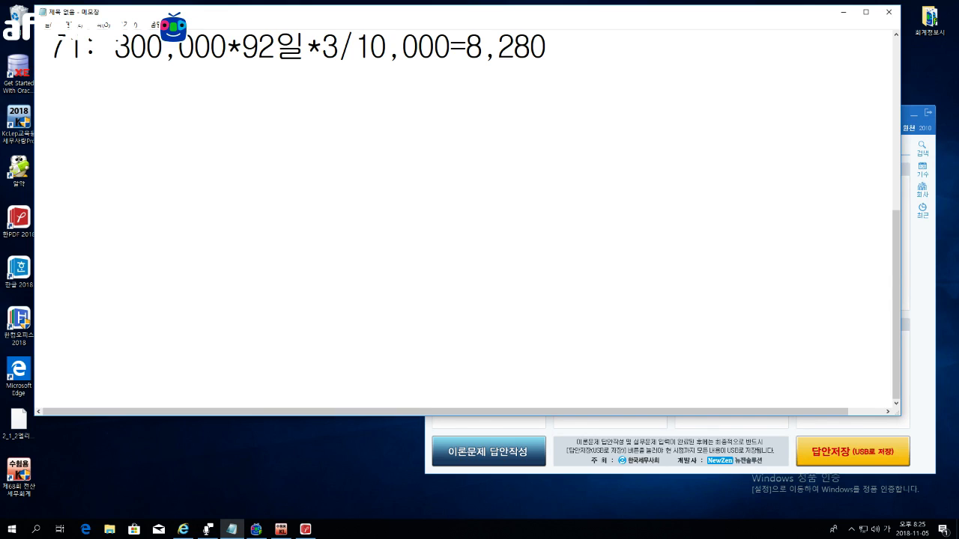
{"action": "type", "text": "부가가치"}
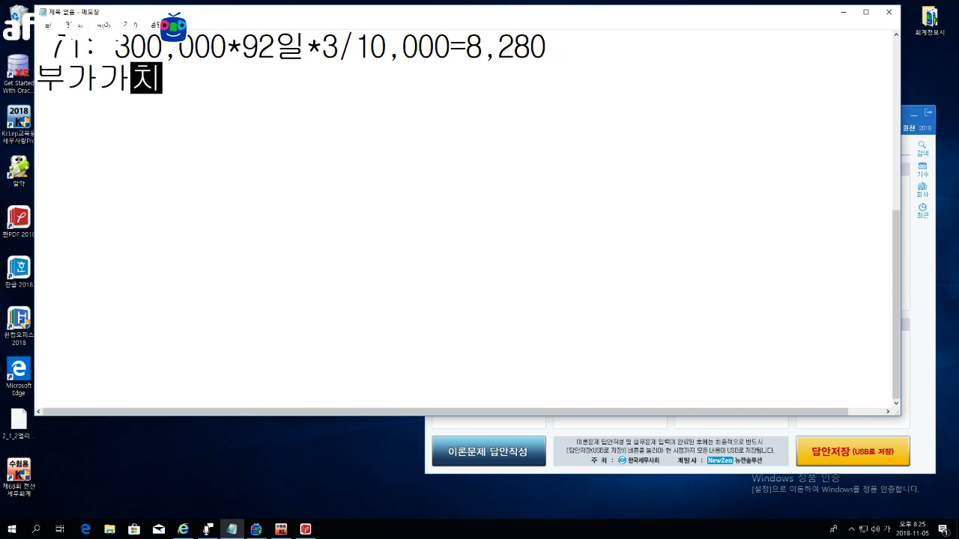
{"action": "type", "text": "세 수정시ㄴ고서"}
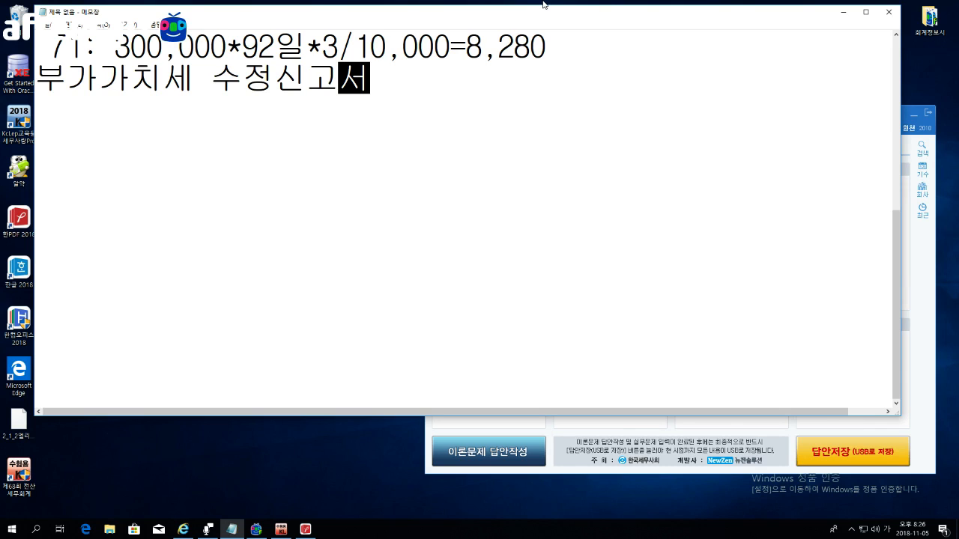
{"action": "left_click", "coordinate": [929, 112]}
{"action": "key", "text": "Return"}
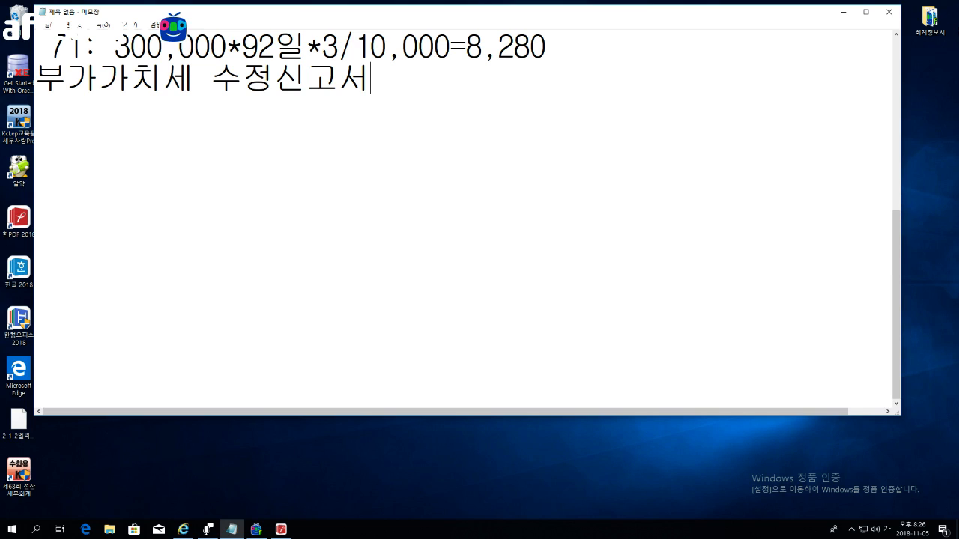
Step: Open the 69회 전산세무2급 folder inside 회계정보시스템 > 전산세무2급 in File Explorer, with the window docked to half the screen
{"action": "double_click", "coordinate": [929, 22]}
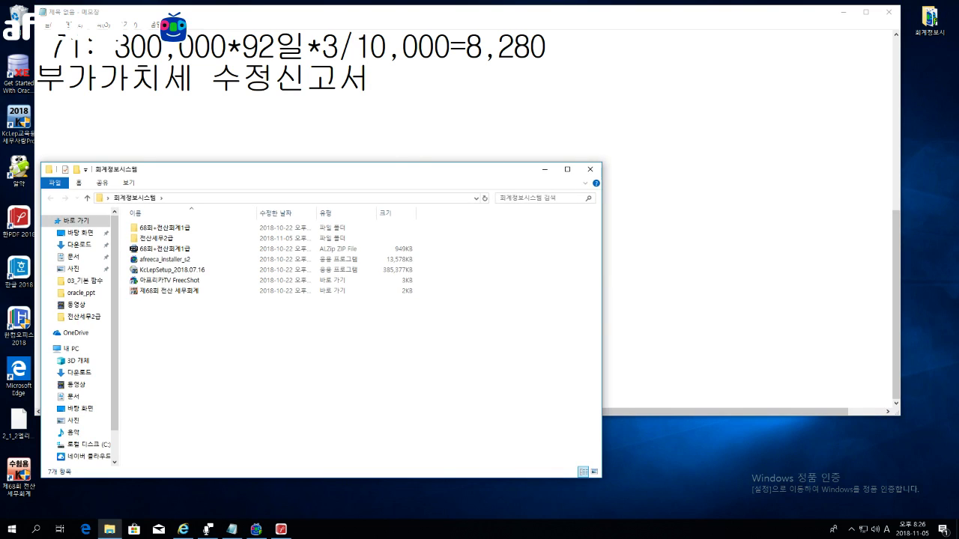
{"action": "left_click_drag", "start_coordinate": [394, 170], "coordinate": [958, 161]}
{"action": "left_click", "coordinate": [689, 242]}
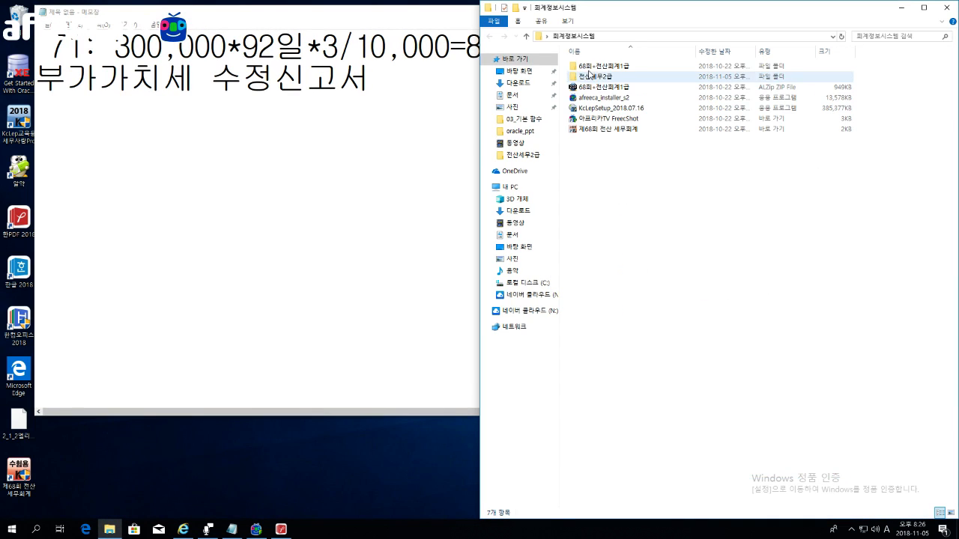
{"action": "double_click", "coordinate": [591, 76]}
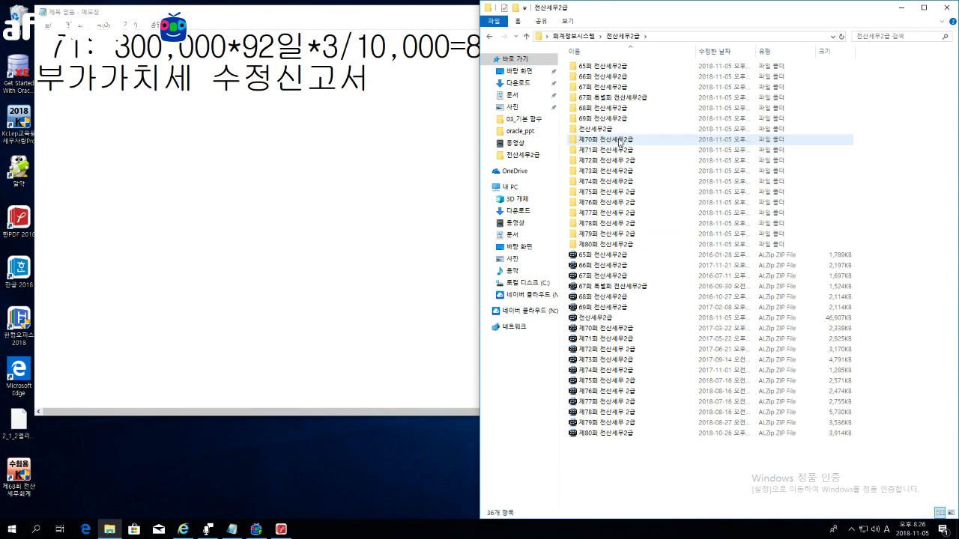
{"action": "double_click", "coordinate": [619, 118]}
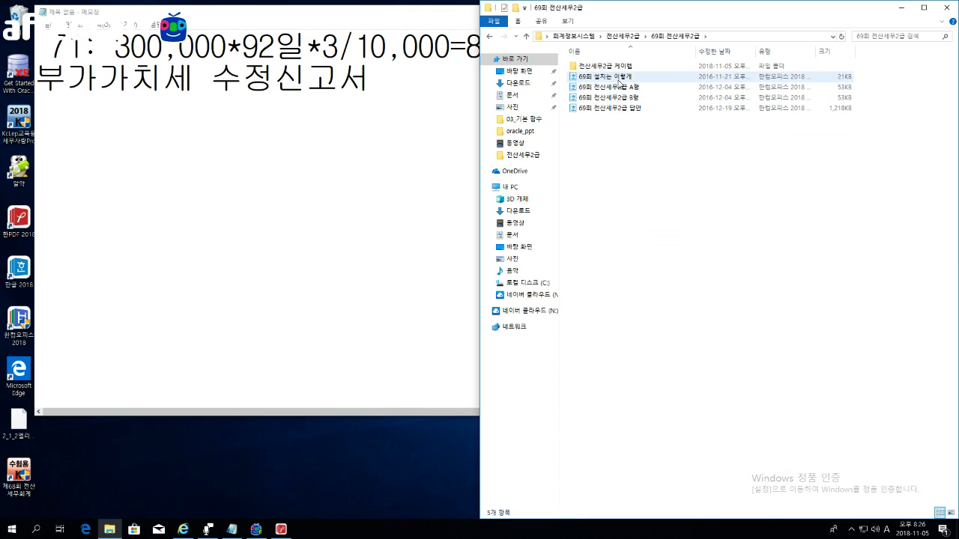
Step: Look up the sample exam number and supervisor code table in the 69회 설치는 이렇게 document, and return to the 69회 전산세무2급 folder
{"action": "double_click", "coordinate": [619, 78]}
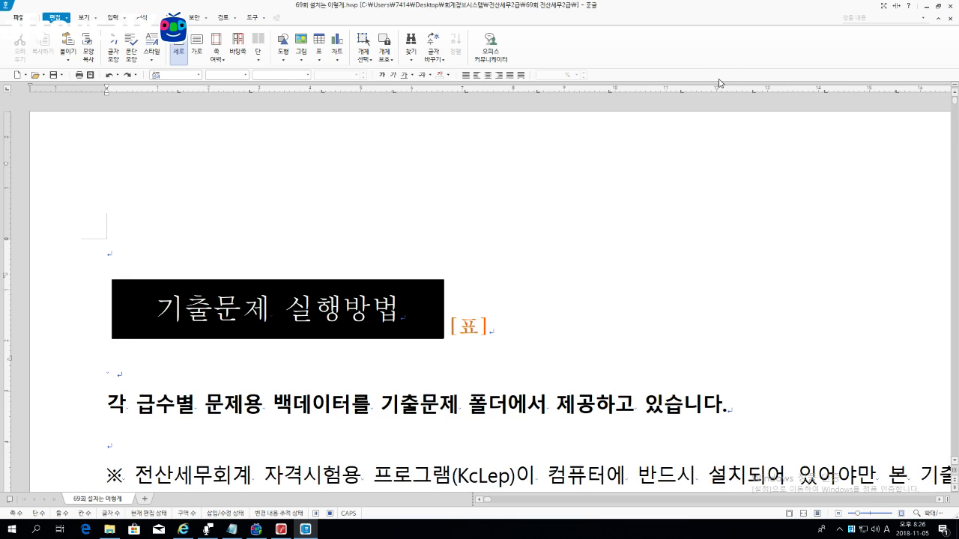
{"action": "scroll", "coordinate": [490, 293], "scroll_direction": "down", "scroll_amount": 8}
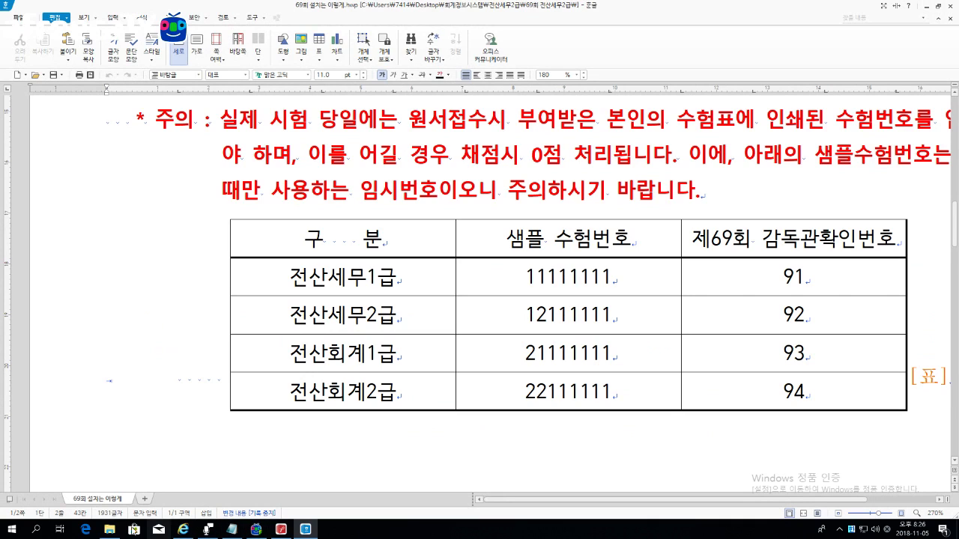
{"action": "left_click", "coordinate": [110, 529]}
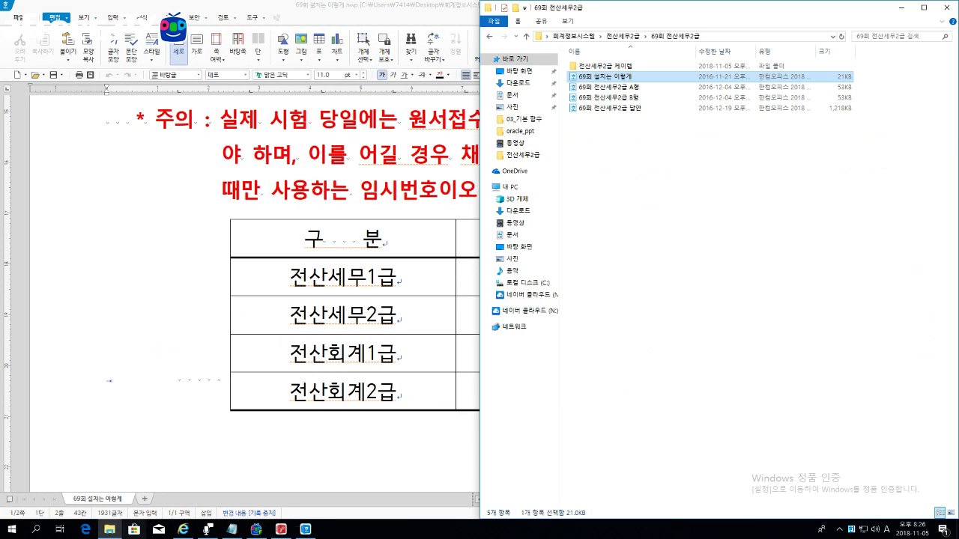
Step: Install the 69회 전산세무2급 exam data from the Tax program in the 전산세무2급 케이랩 folder
{"action": "double_click", "coordinate": [641, 71]}
{"action": "double_click", "coordinate": [604, 77]}
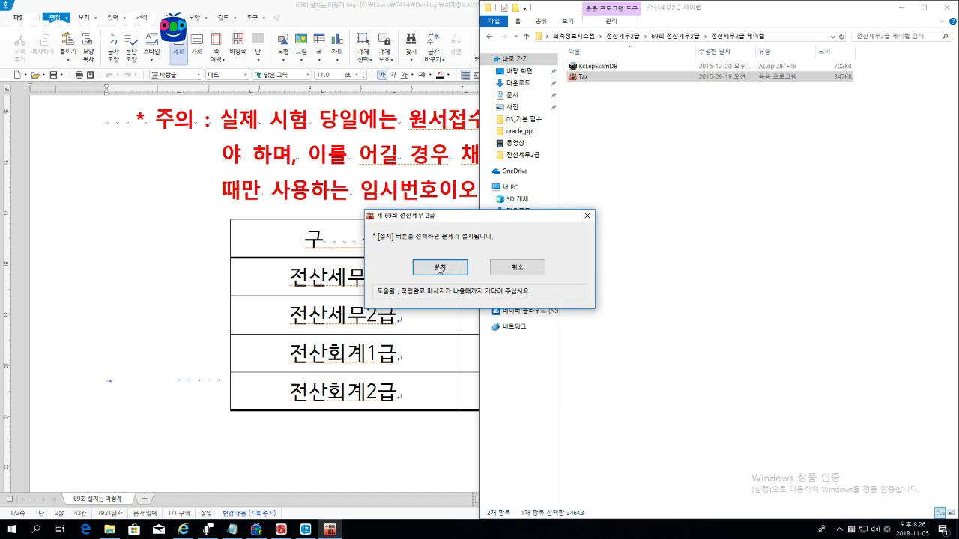
{"action": "left_click", "coordinate": [439, 267]}
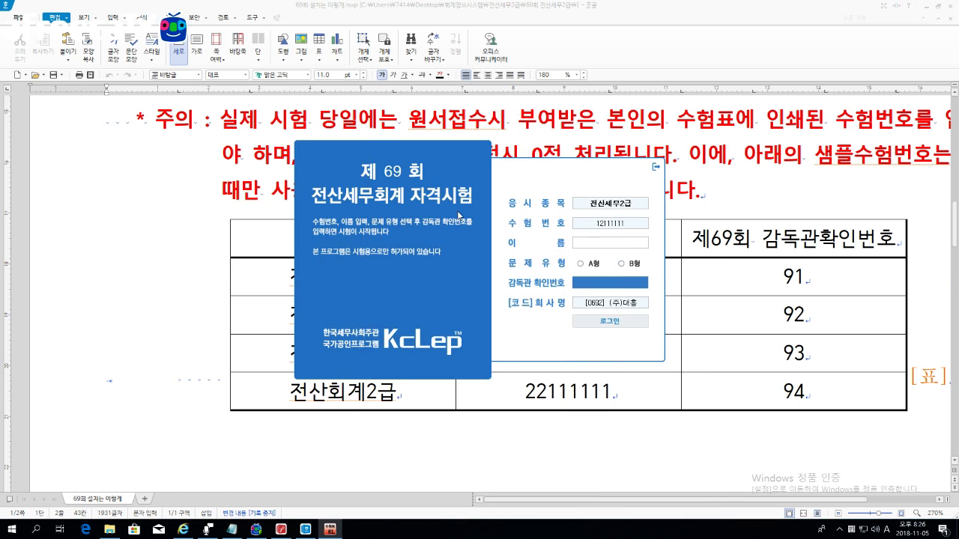
Step: Log in to the 69회 exam with the examinee's name, question type A형 and the supervisor verification code
{"action": "left_click_drag", "start_coordinate": [458, 215], "coordinate": [518, 102]}
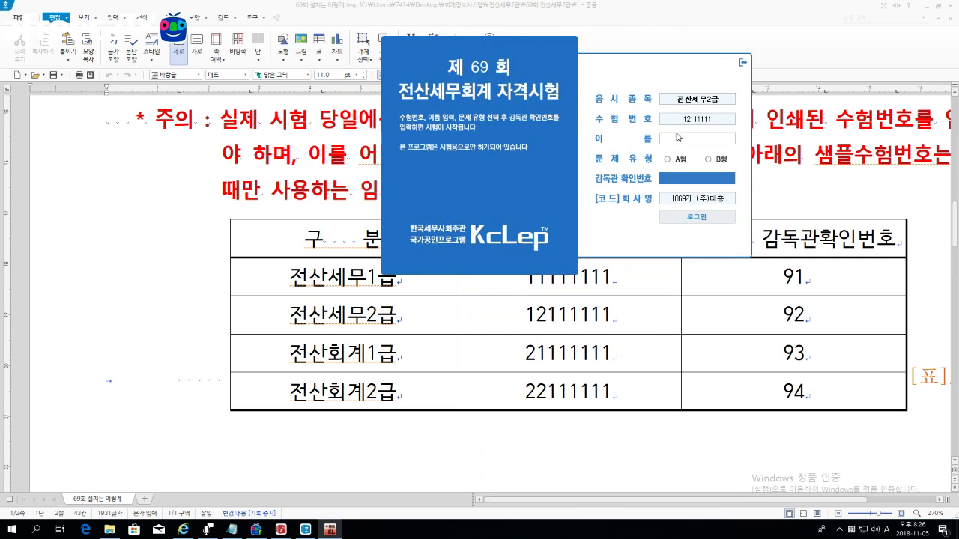
{"action": "type", "text": "shr"}
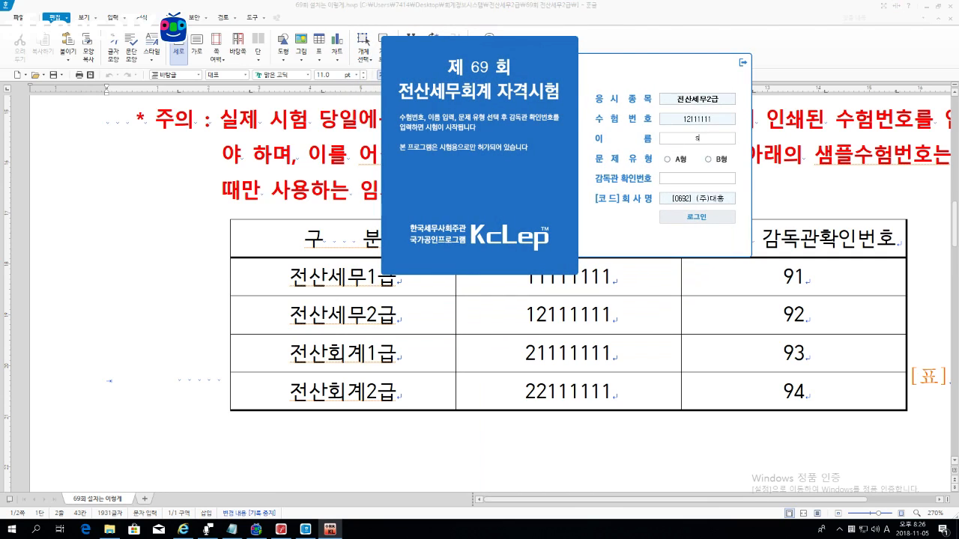
{"action": "key", "text": "BackSpace"}
{"action": "key", "text": "BackSpace"}
{"action": "key", "text": "BackSpace"}
{"action": "key", "text": "Hangul"}
{"action": "type", "text": "노길"}
{"action": "left_click", "coordinate": [668, 159]}
{"action": "left_click", "coordinate": [679, 180]}
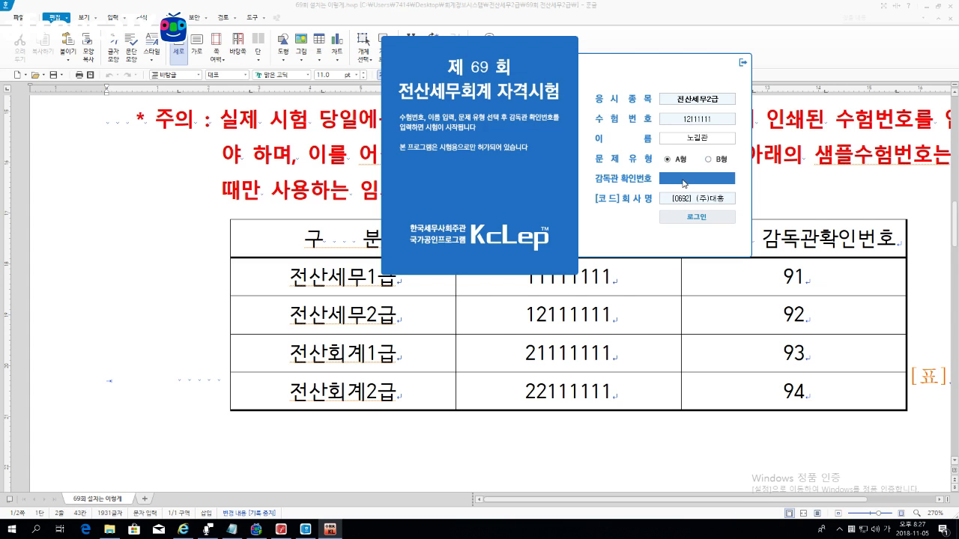
{"action": "type", "text": "93"}
{"action": "key", "text": "Return"}
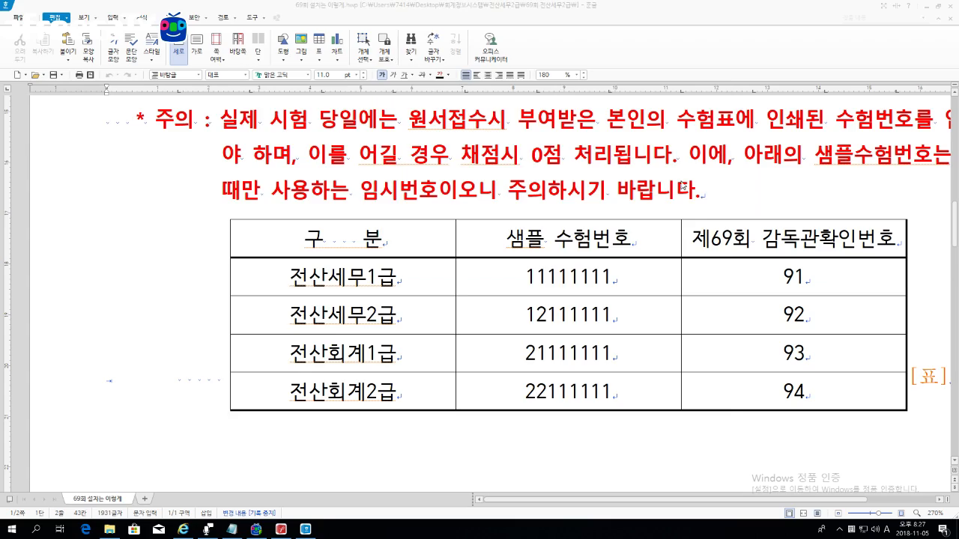
Step: Minimise the installation guide document and open the 부가가치세신고서 form from the exam's VAT section
{"action": "left_click_drag", "start_coordinate": [607, 77], "coordinate": [675, 63]}
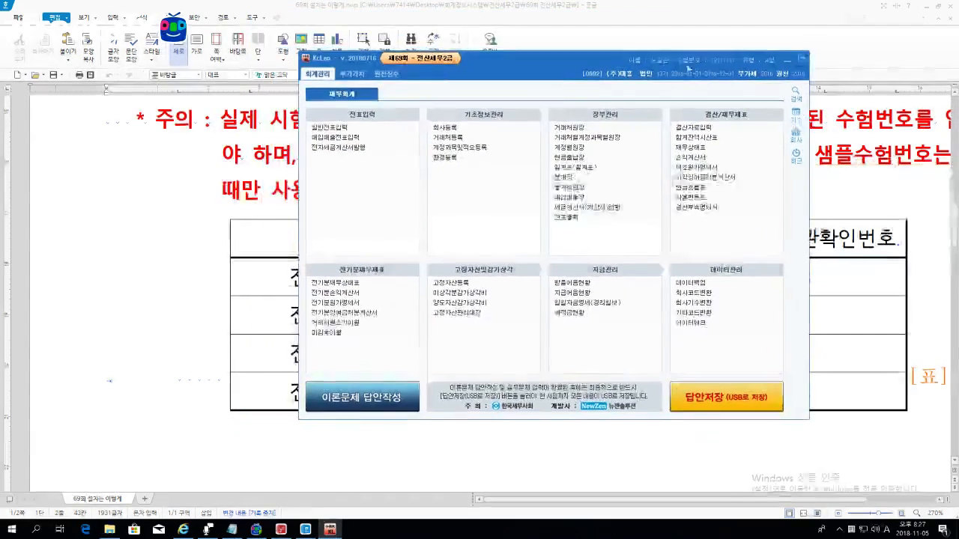
{"action": "left_click", "coordinate": [927, 10]}
{"action": "left_click_drag", "start_coordinate": [588, 66], "coordinate": [670, 36]}
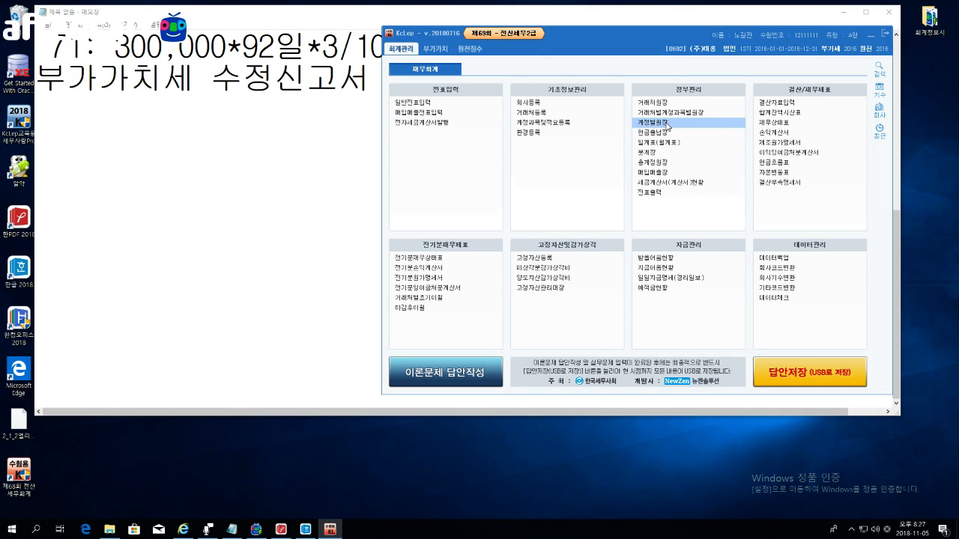
{"action": "left_click", "coordinate": [435, 48]}
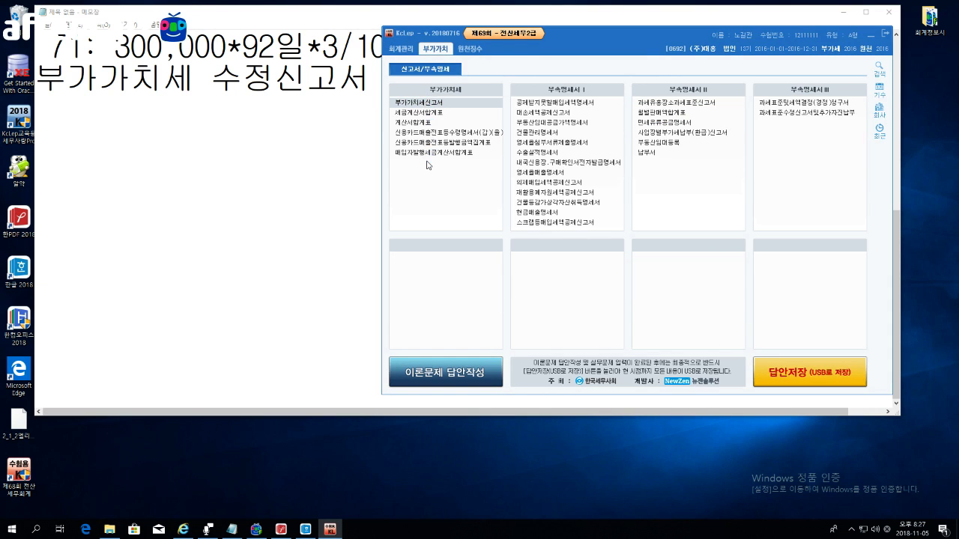
{"action": "left_click_drag", "start_coordinate": [576, 41], "coordinate": [595, 39]}
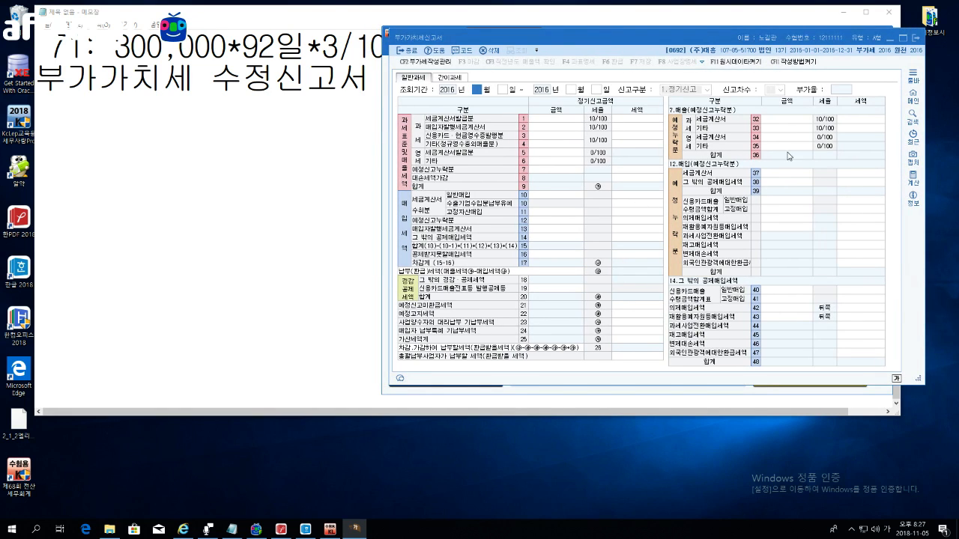
Step: Delete the microphone notice and the penalty calculations for items 69 and 71 from the notes, keeping the 부가가치세 수정신고서 line
{"action": "left_click", "coordinate": [306, 78]}
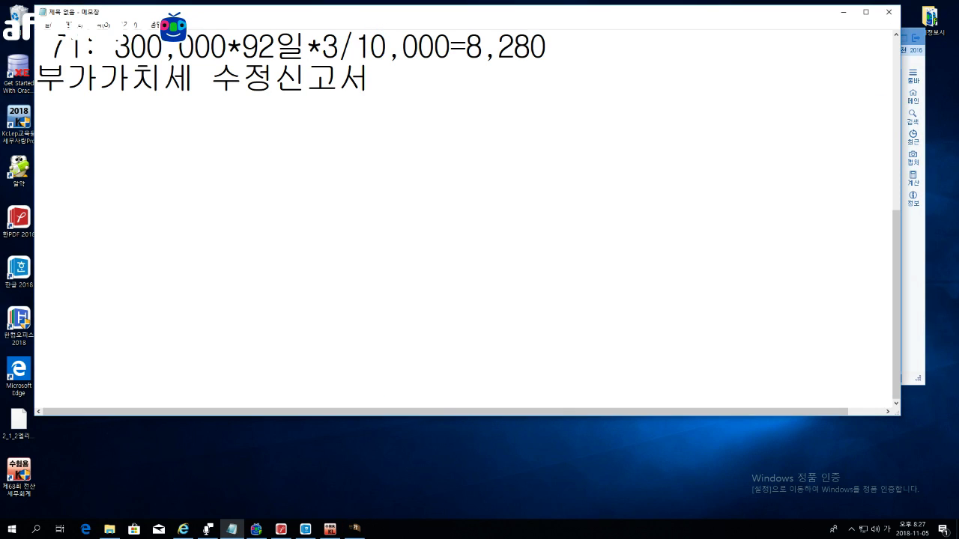
{"action": "scroll", "coordinate": [464, 217], "scroll_direction": "up", "scroll_amount": 2}
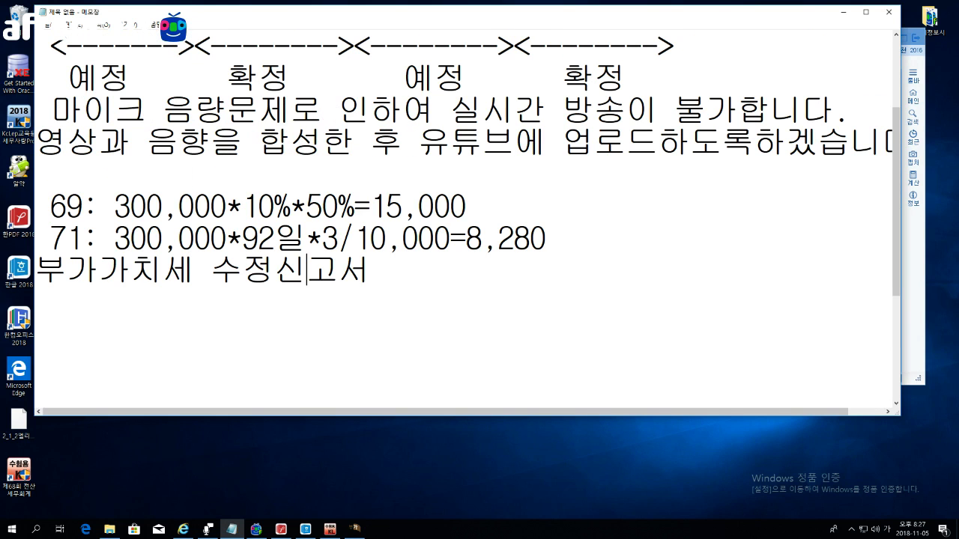
{"action": "left_click_drag", "start_coordinate": [546, 238], "coordinate": [51, 111]}
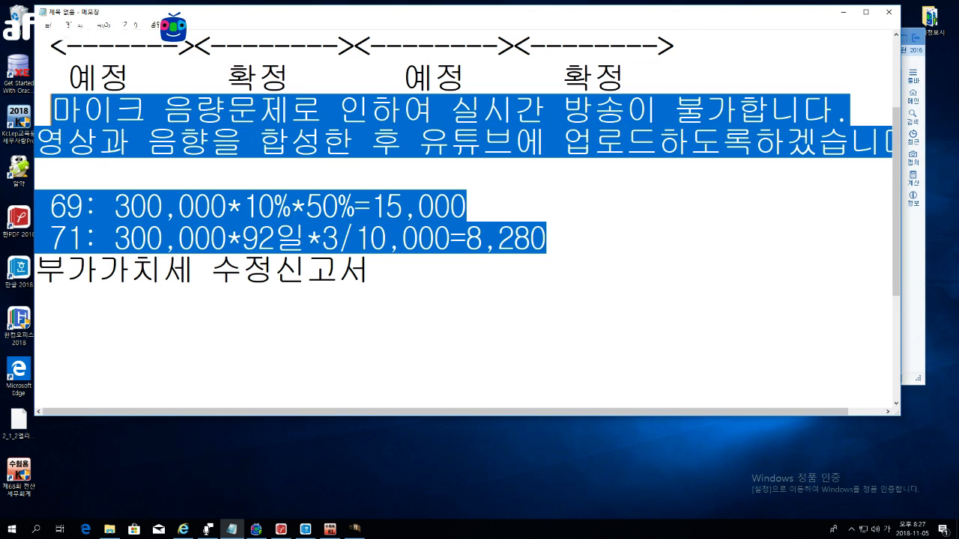
{"action": "key", "text": "Delete"}
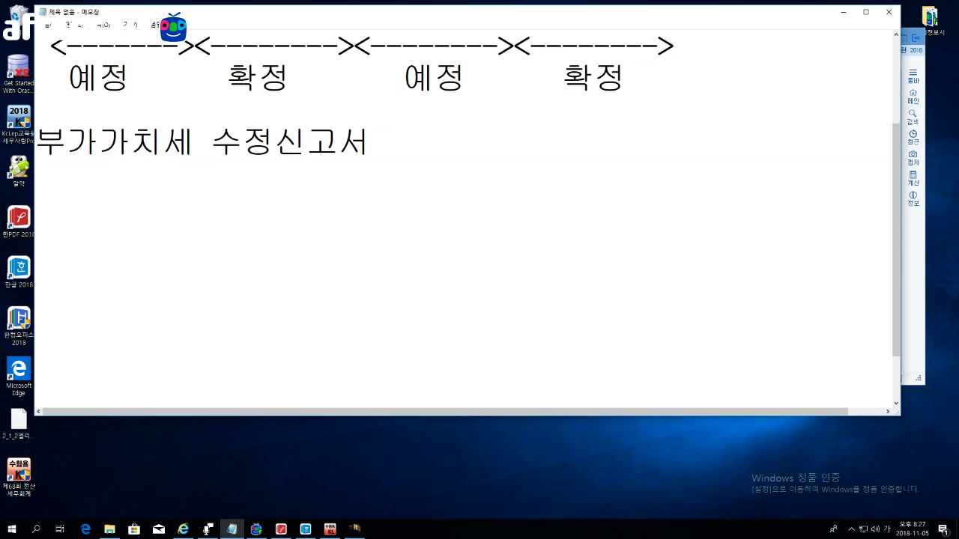
Step: Review the 제1기 and 제2기 VAT periods with their 예정 and 확정 filings in the notes, and minimise the notes
{"action": "scroll", "coordinate": [464, 218], "scroll_direction": "up", "scroll_amount": 1}
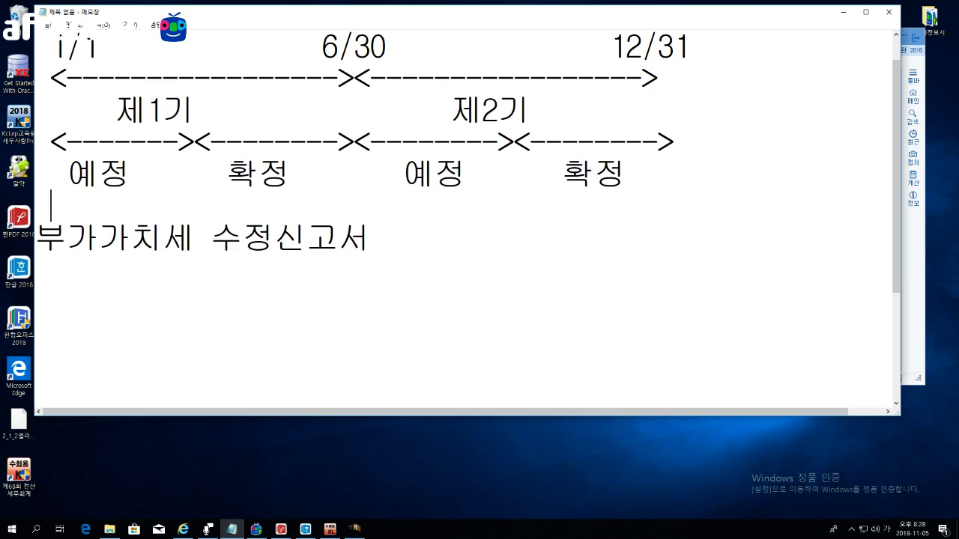
{"action": "left_click_drag", "start_coordinate": [67, 174], "coordinate": [147, 173]}
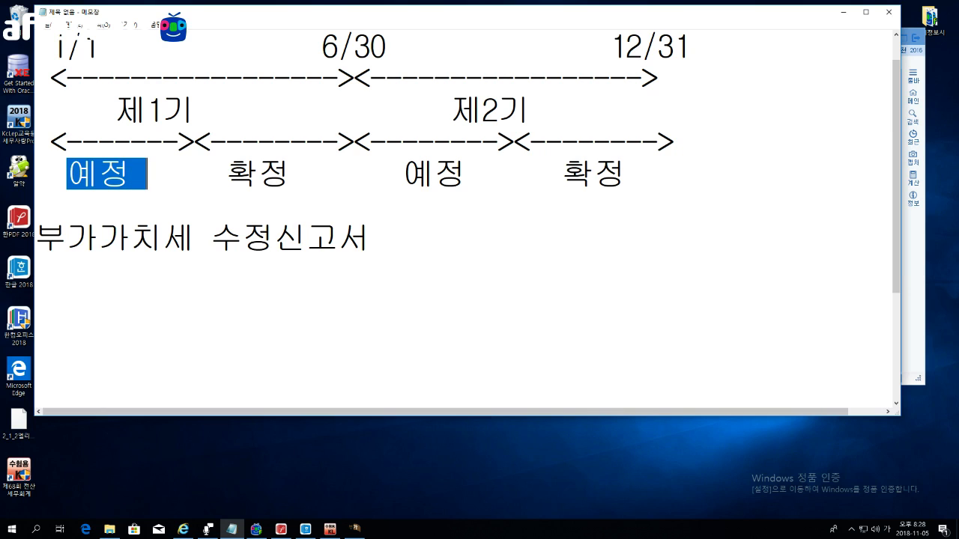
{"action": "left_click_drag", "start_coordinate": [195, 174], "coordinate": [339, 174]}
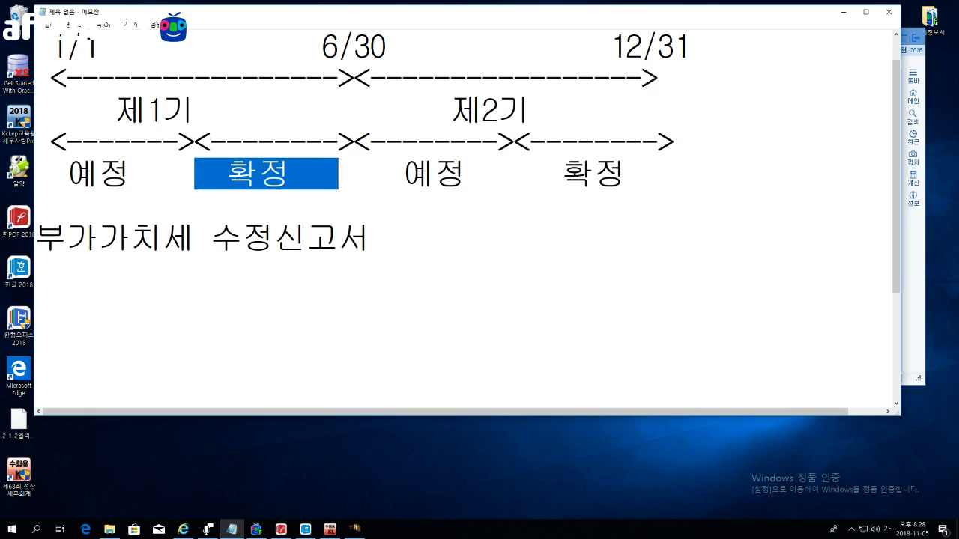
{"action": "left_click_drag", "start_coordinate": [386, 174], "coordinate": [627, 174]}
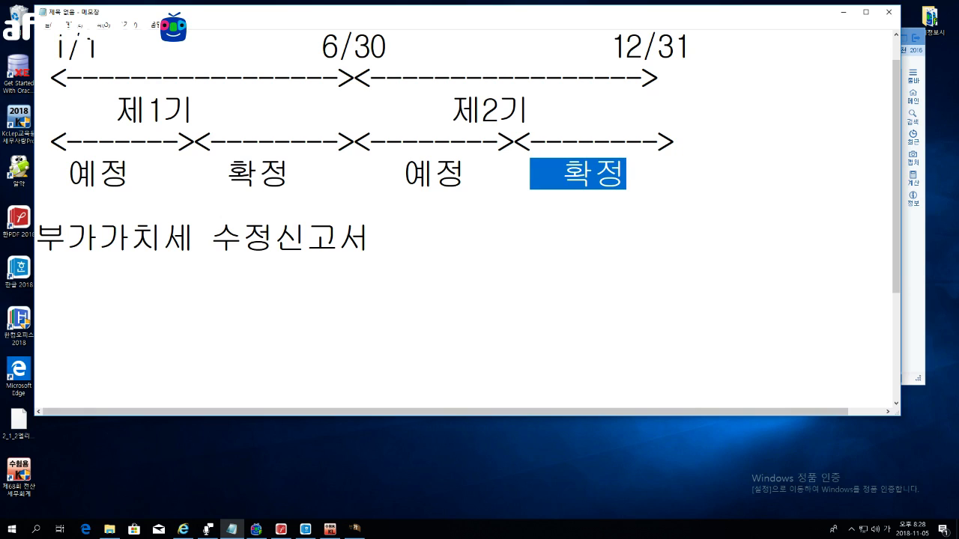
{"action": "left_click_drag", "start_coordinate": [50, 109], "coordinate": [323, 110]}
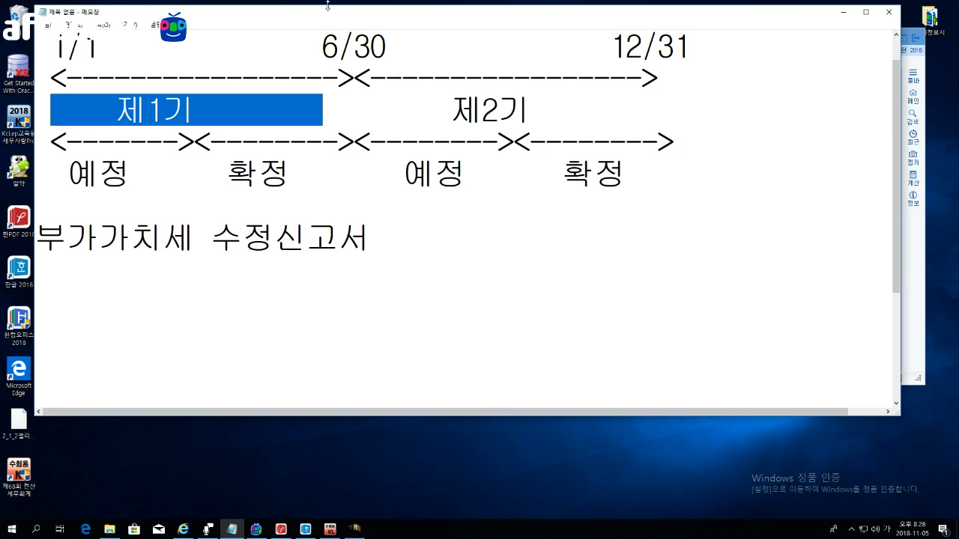
{"action": "left_click_drag", "start_coordinate": [227, 174], "coordinate": [323, 174]}
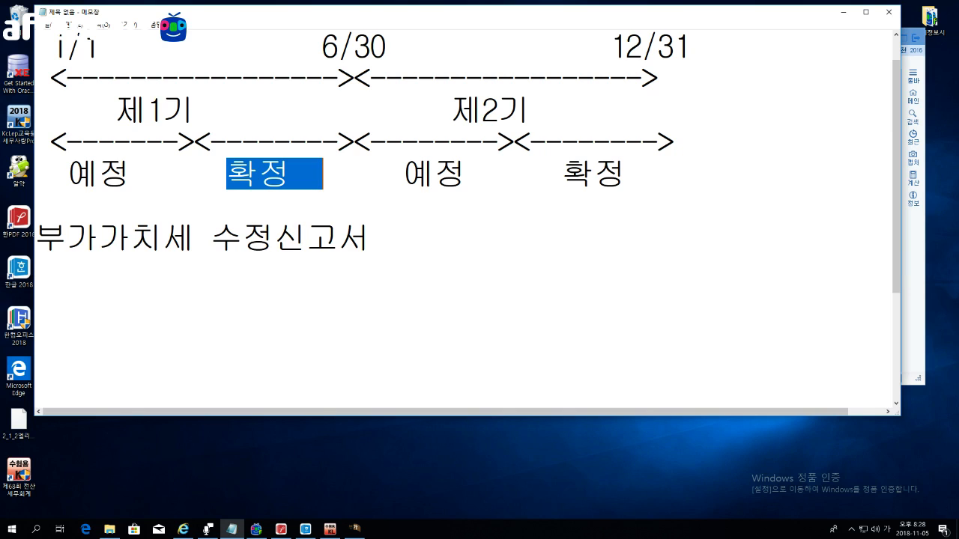
{"action": "key", "text": "Right"}
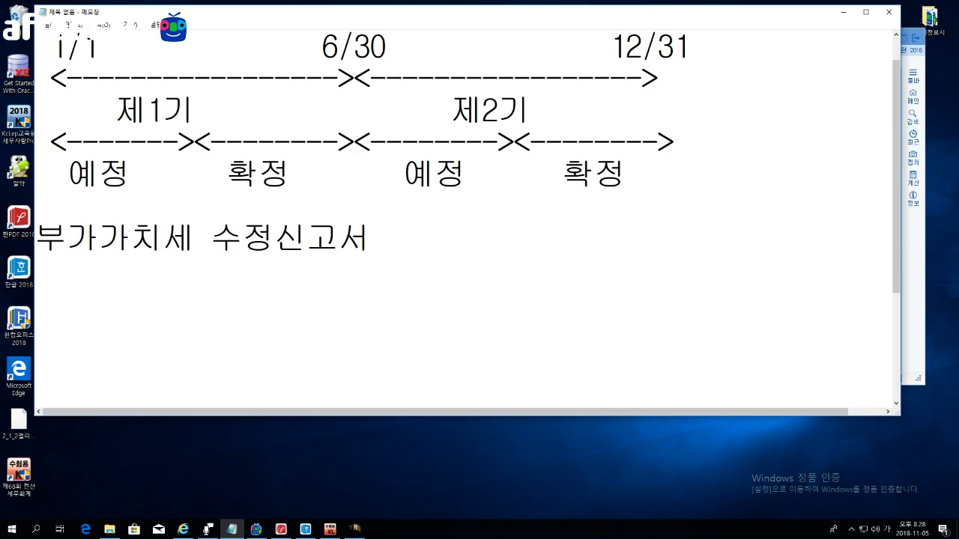
{"action": "left_click_drag", "start_coordinate": [434, 109], "coordinate": [499, 109]}
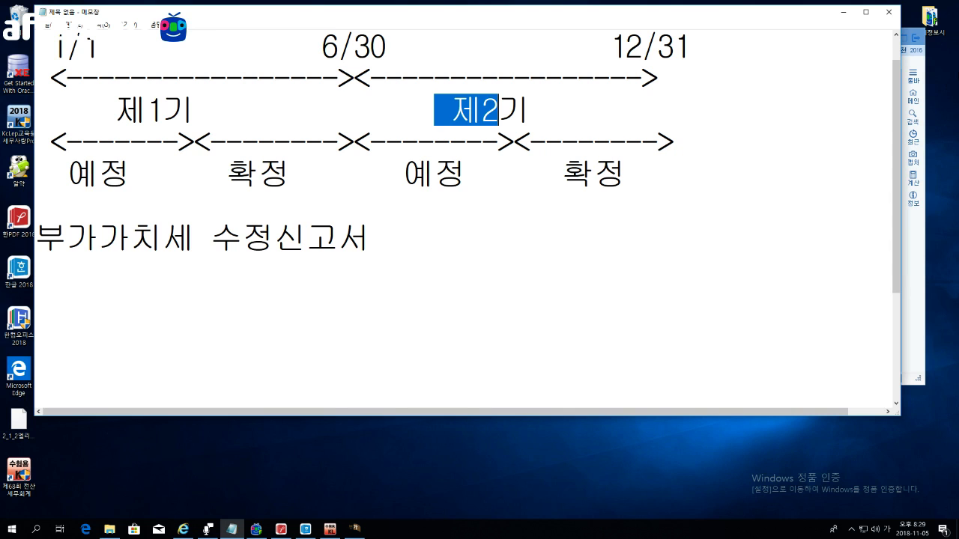
{"action": "left_click", "coordinate": [842, 12]}
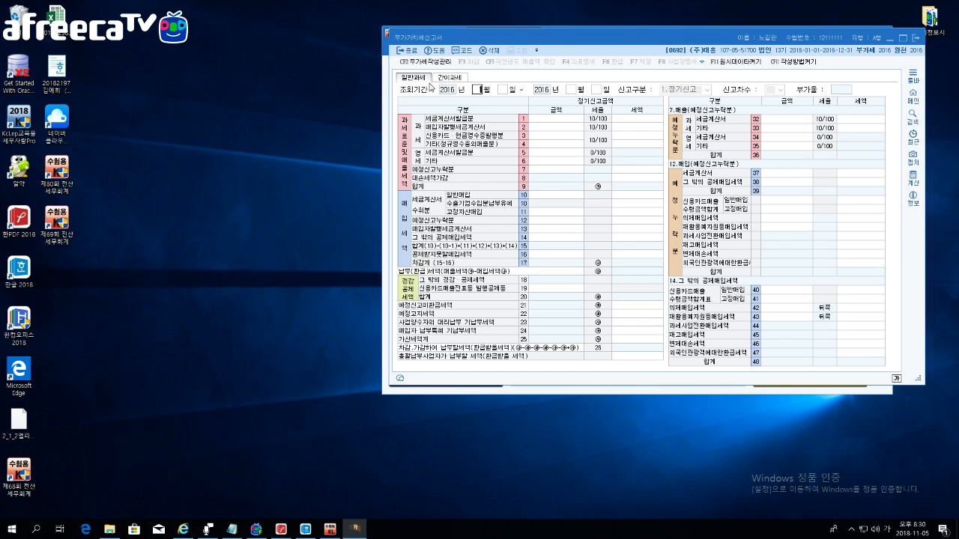
Step: Load the VAT return for October 1 to December 31, 2016 as 2.수정신고 with 신고차수 1
{"action": "type", "text": "10"}
{"action": "key", "text": "Return"}
{"action": "key", "text": "Return"}
{"action": "type", "text": "12"}
{"action": "key", "text": "Return"}
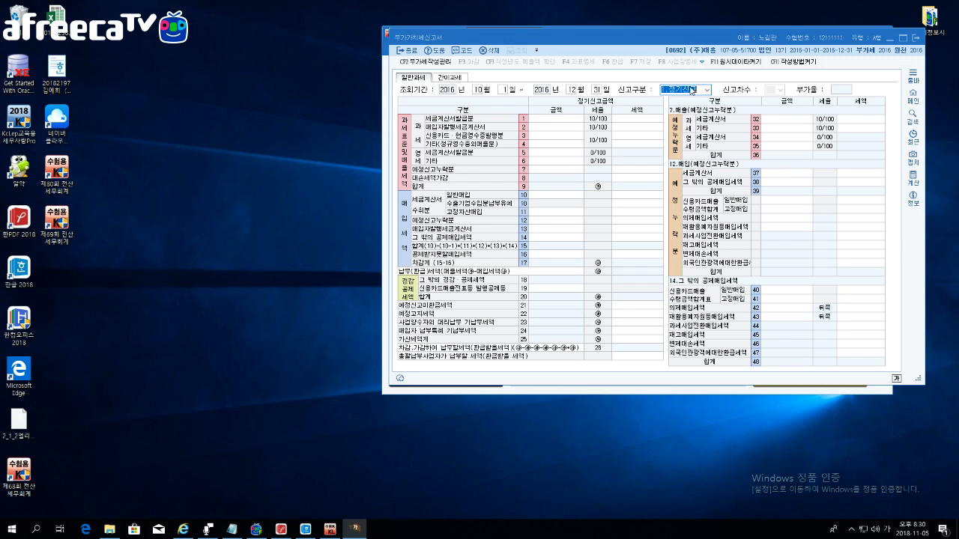
{"action": "left_click", "coordinate": [707, 91]}
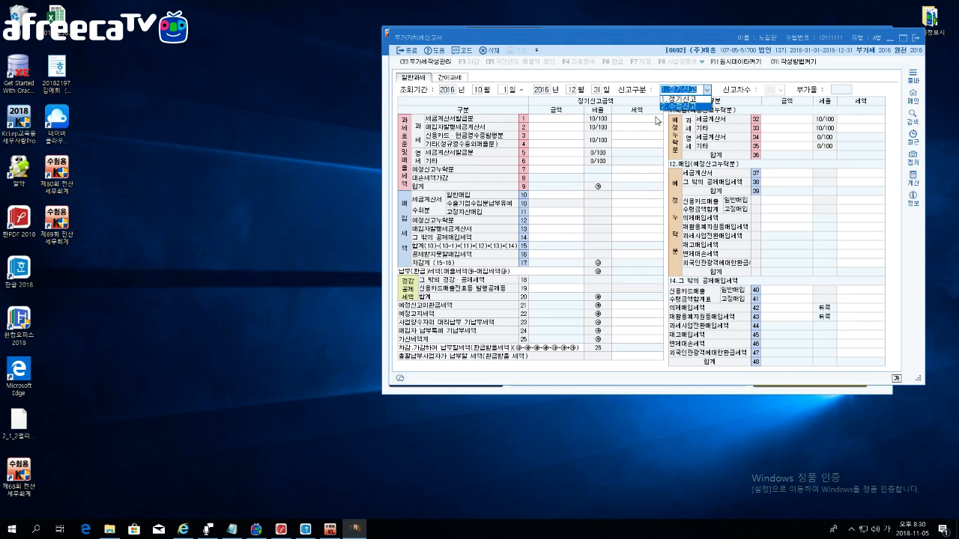
{"action": "left_click", "coordinate": [695, 107]}
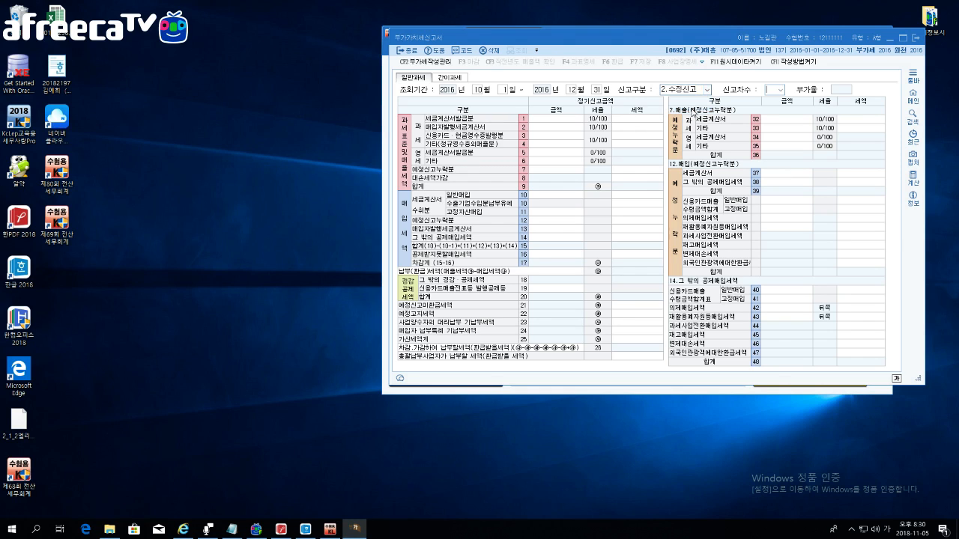
{"action": "left_click", "coordinate": [781, 91]}
{"action": "left_click", "coordinate": [775, 102]}
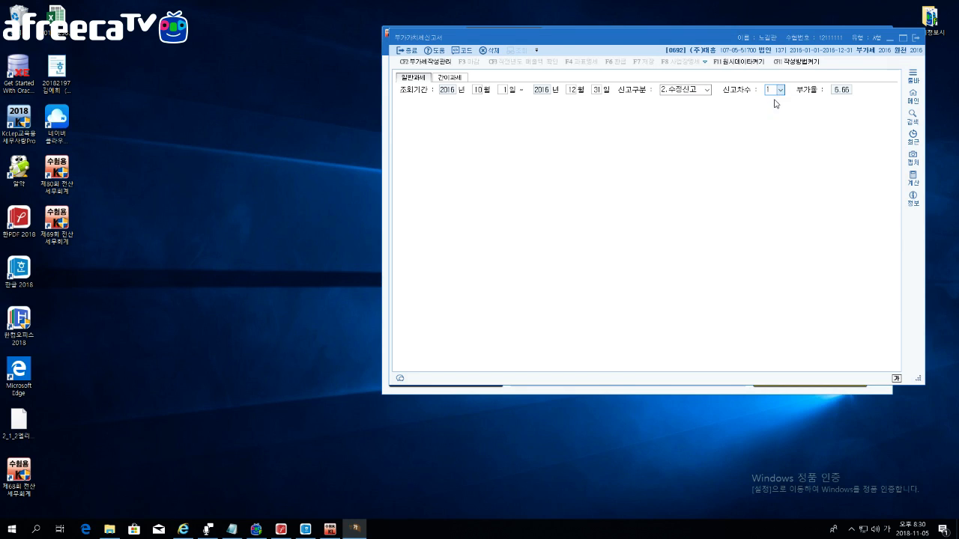
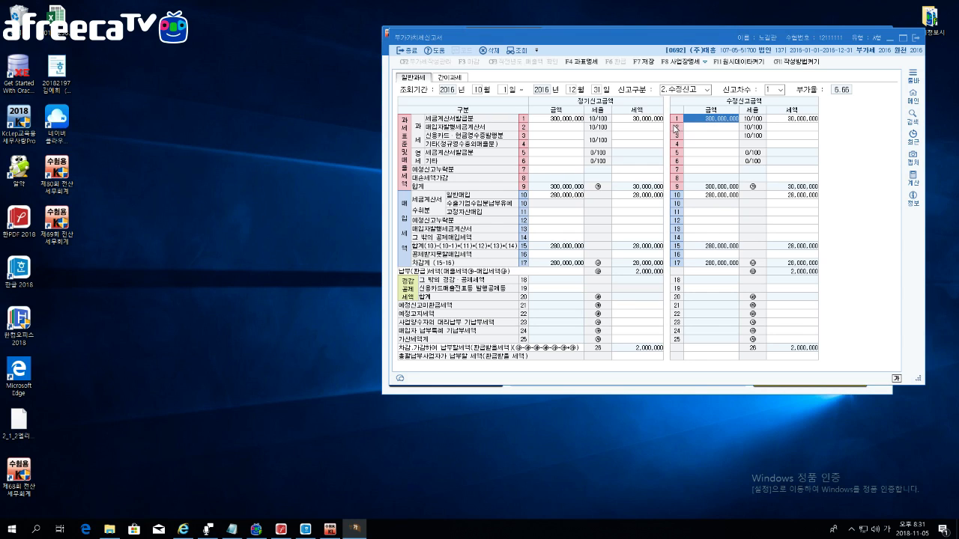
Step: Set the amended 세금계산서발급분 sales amount in row 1 to 305,000,000
{"action": "type", "text": "305000000"}
{"action": "key", "text": "Return"}
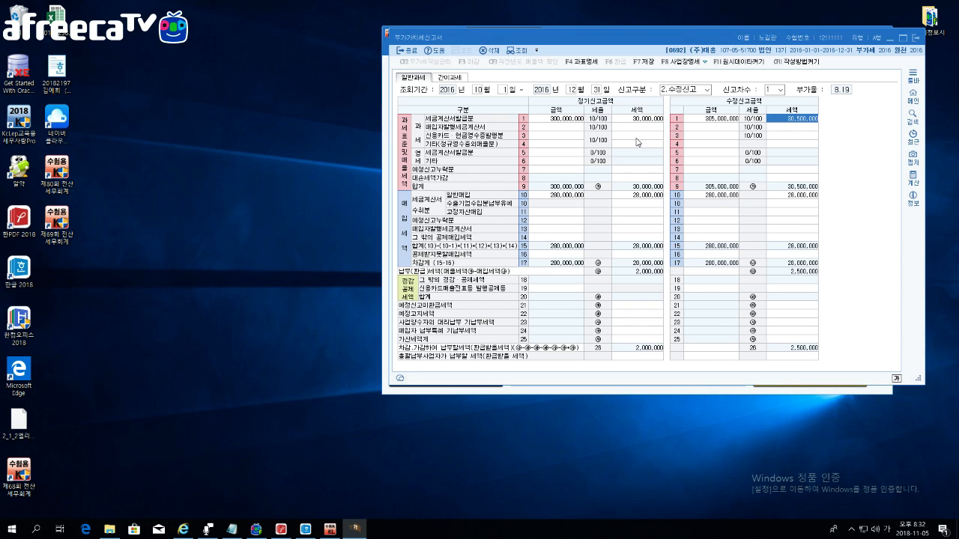
Step: Enter 3,000,000 with 300,000 tax for amended credit-card 일반매입 in row 40, under 그 밖의 공제매입세액
{"action": "left_click", "coordinate": [714, 239]}
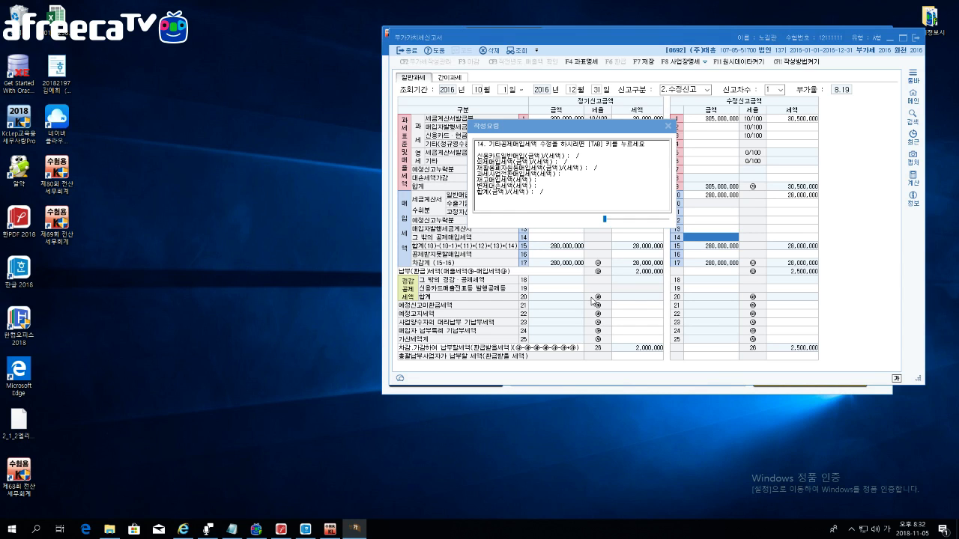
{"action": "key", "text": "Tab"}
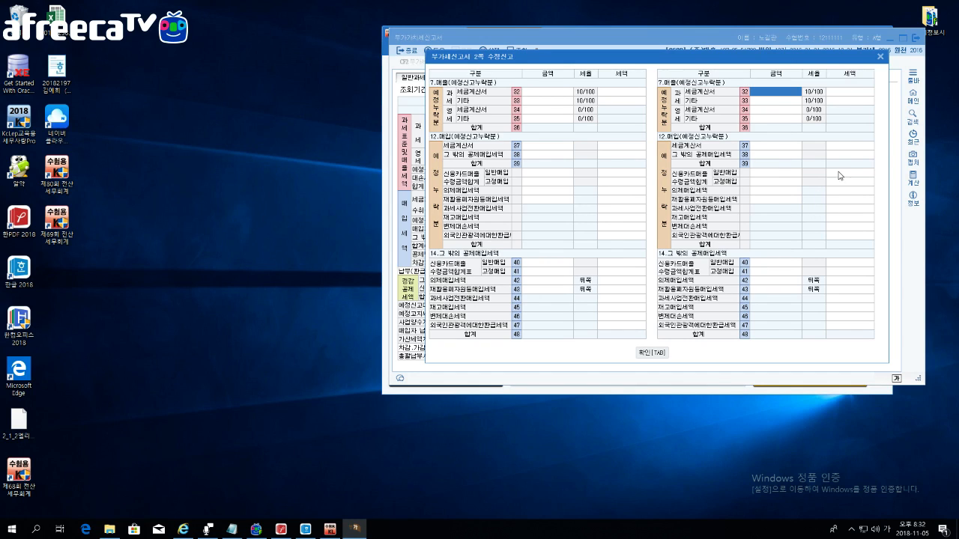
{"action": "left_click", "coordinate": [765, 264]}
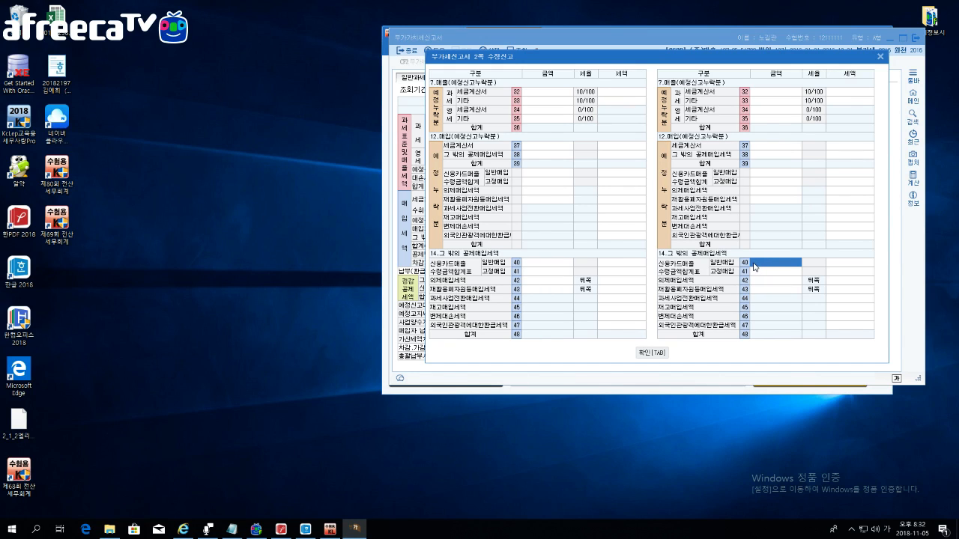
{"action": "type", "text": "3000000"}
{"action": "key", "text": "Return"}
{"action": "type", "text": "300000"}
{"action": "key", "text": "Return"}
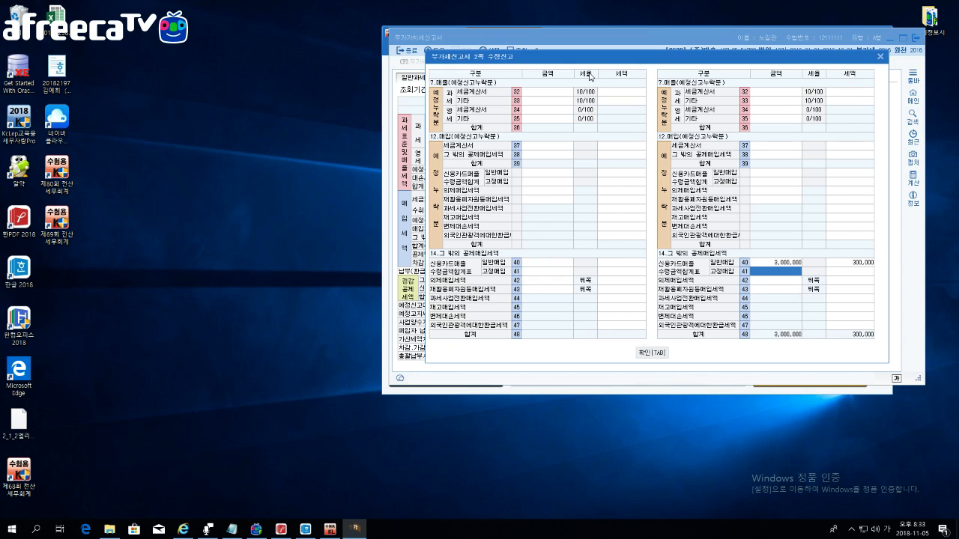
{"action": "left_click", "coordinate": [650, 357]}
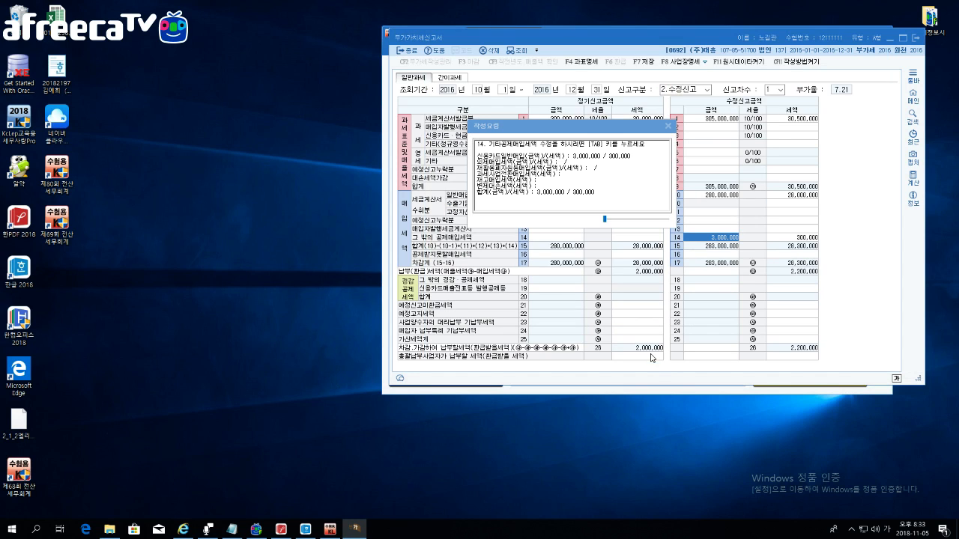
Step: Set the amended 세금계산서수취분 일반매입 in row 10 to 281,000,000 with 28,100,000 tax
{"action": "left_click", "coordinate": [712, 255]}
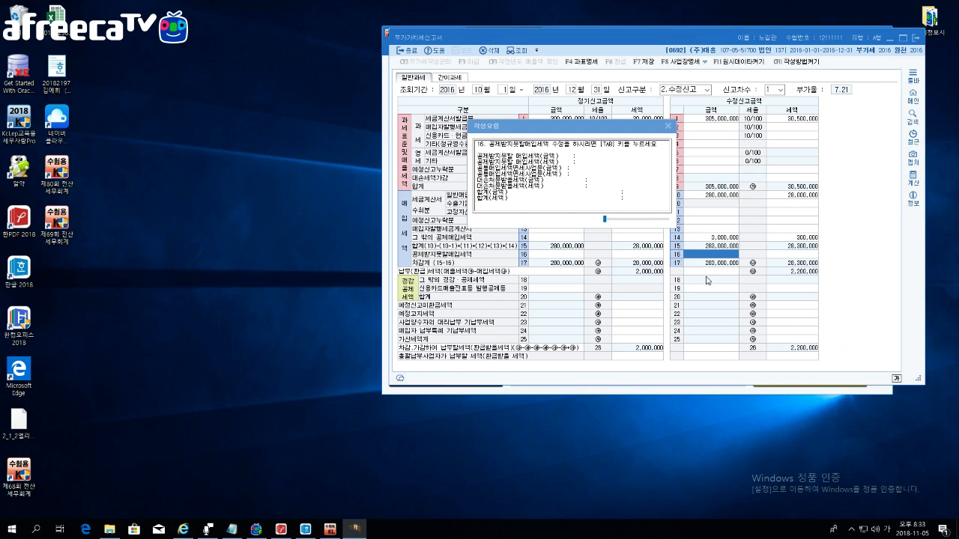
{"action": "left_click", "coordinate": [723, 197]}
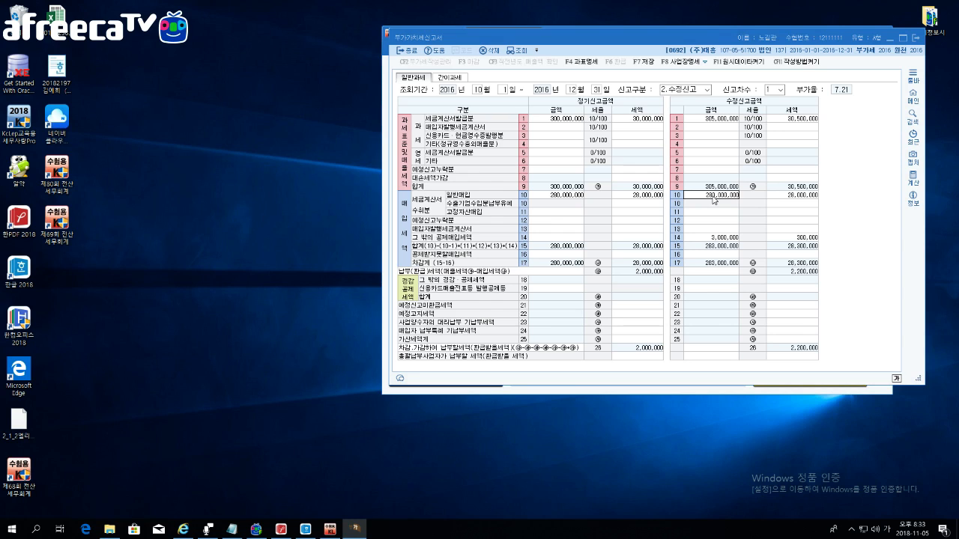
{"action": "key", "text": "BackSpace"}
{"action": "type", "text": "281,000,000"}
{"action": "key", "text": "Return"}
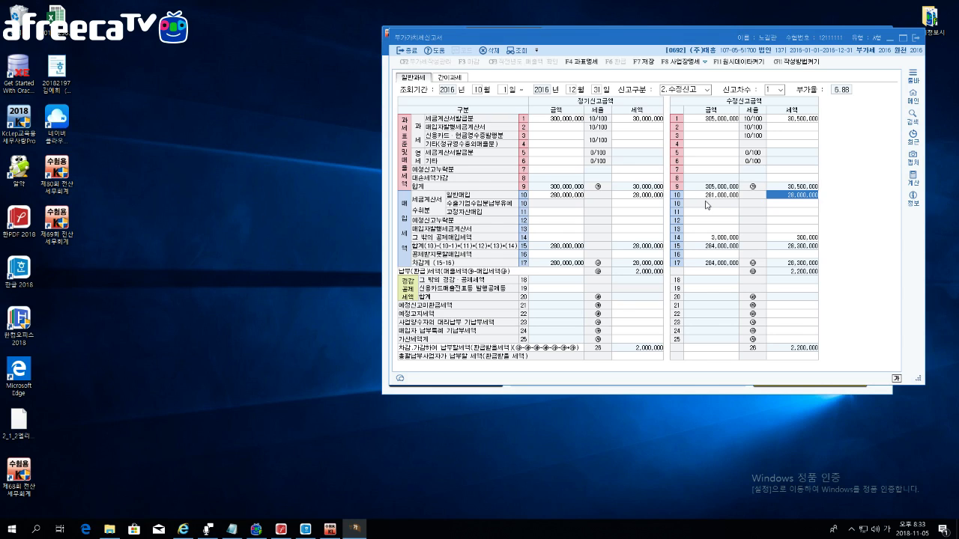
{"action": "type", "text": "28100000"}
{"action": "key", "text": "Return"}
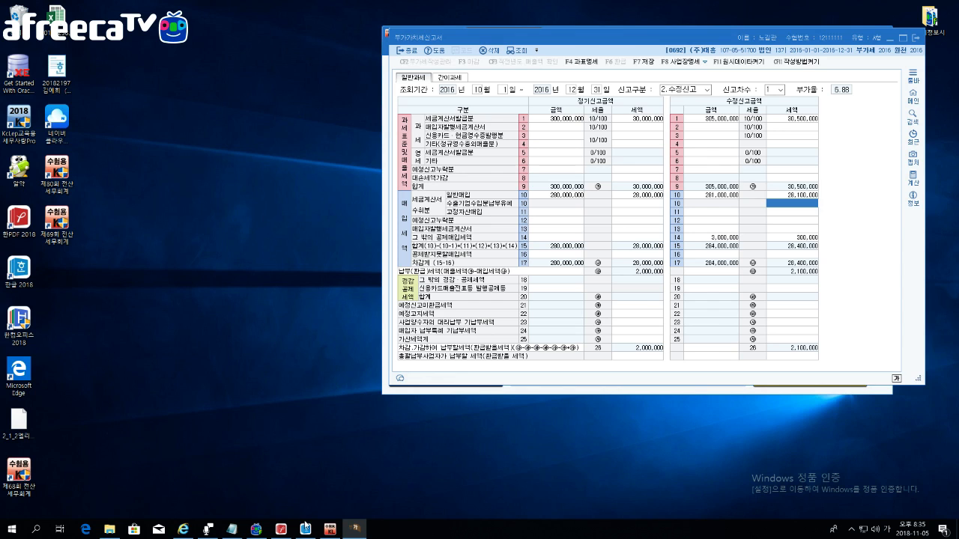
Step: Switch to the Notepad notes and, under 부가가치세 수정신고서, add lines labelled 69: and 71:, with 100,000*10*50%= on the 69 line
{"action": "left_click", "coordinate": [233, 529]}
{"action": "scroll", "coordinate": [465, 225], "scroll_direction": "down", "scroll_amount": 1}
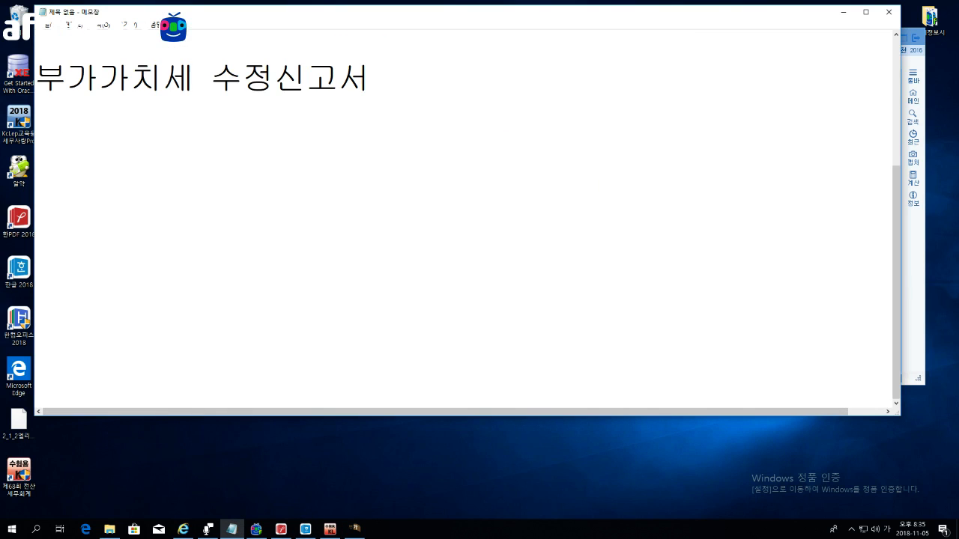
{"action": "scroll", "coordinate": [465, 225], "scroll_direction": "up", "scroll_amount": 1}
{"action": "scroll", "coordinate": [464, 225], "scroll_direction": "down", "scroll_amount": 1}
{"action": "type", "text": "69:"}
{"action": "key", "text": "Return"}
{"action": "type", "text": "71:"}
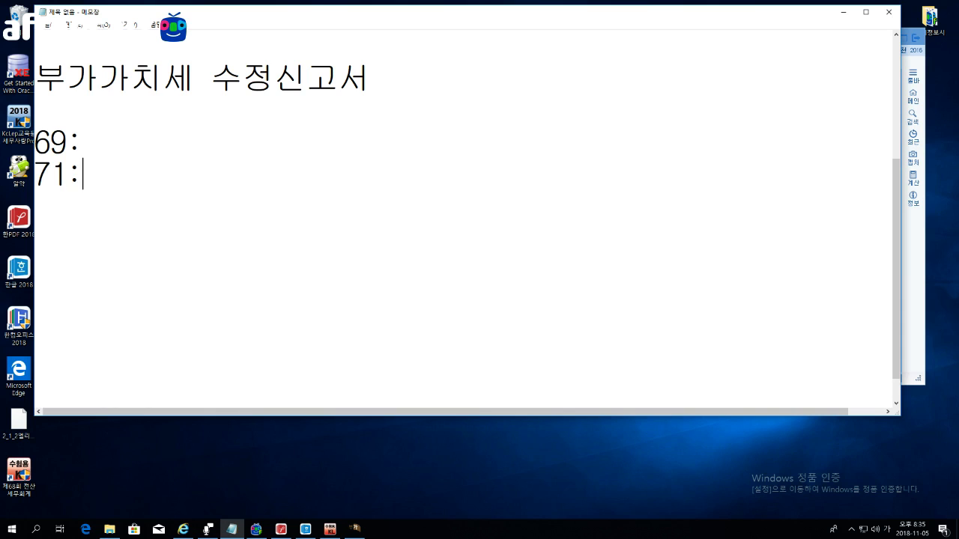
{"action": "key", "text": "Up"}
{"action": "type", "text": "100,000"}
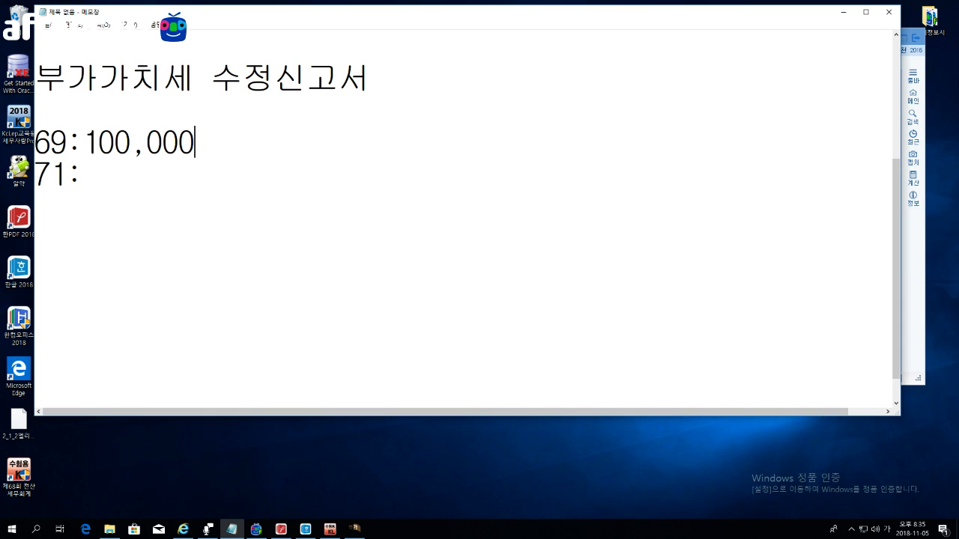
{"action": "type", "text": "*10*50"}
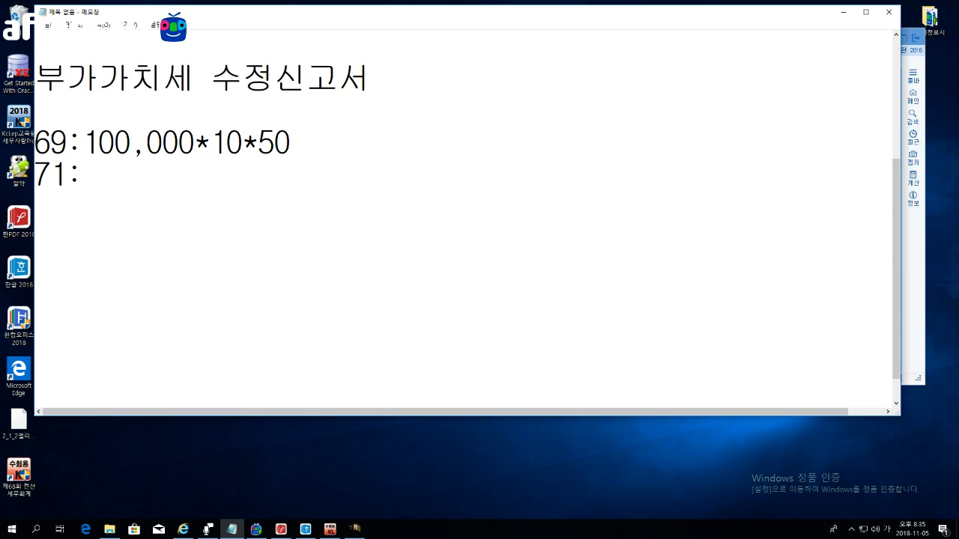
{"action": "type", "text": "%="}
Step: Write the formula 100,000*30일*3/10,000= on the 71 line of the notes
{"action": "left_click", "coordinate": [82, 174]}
{"action": "type", "text": "100,000"}
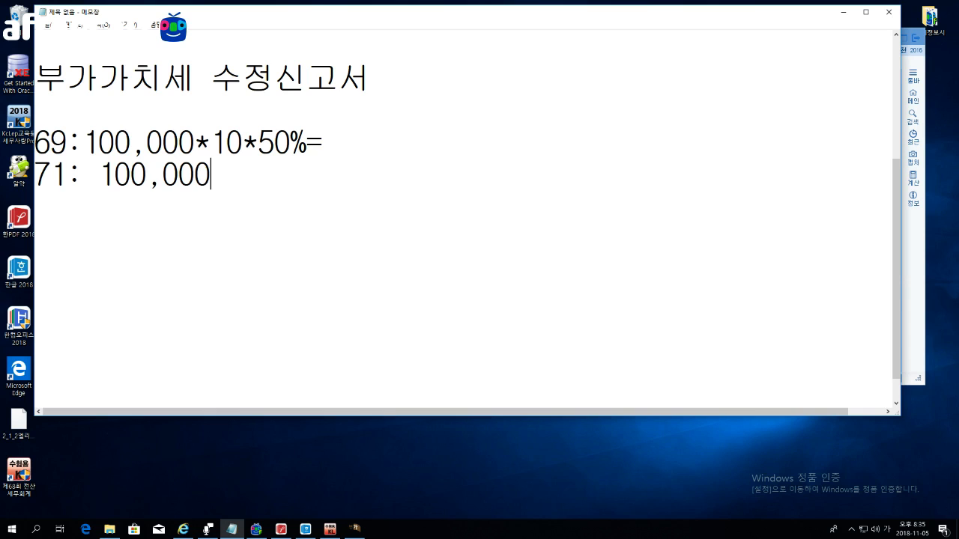
{"action": "key", "text": "Left"}
{"action": "key", "text": "Left"}
{"action": "key", "text": "Left"}
{"action": "key", "text": "Left"}
{"action": "key", "text": "Left"}
{"action": "key", "text": "Left"}
{"action": "key", "text": "Left"}
{"action": "key", "text": "BackSpace"}
{"action": "key", "text": "Right"}
{"action": "key", "text": "Right"}
{"action": "key", "text": "Right"}
{"action": "key", "text": "Right"}
{"action": "key", "text": "Right"}
{"action": "key", "text": "Right"}
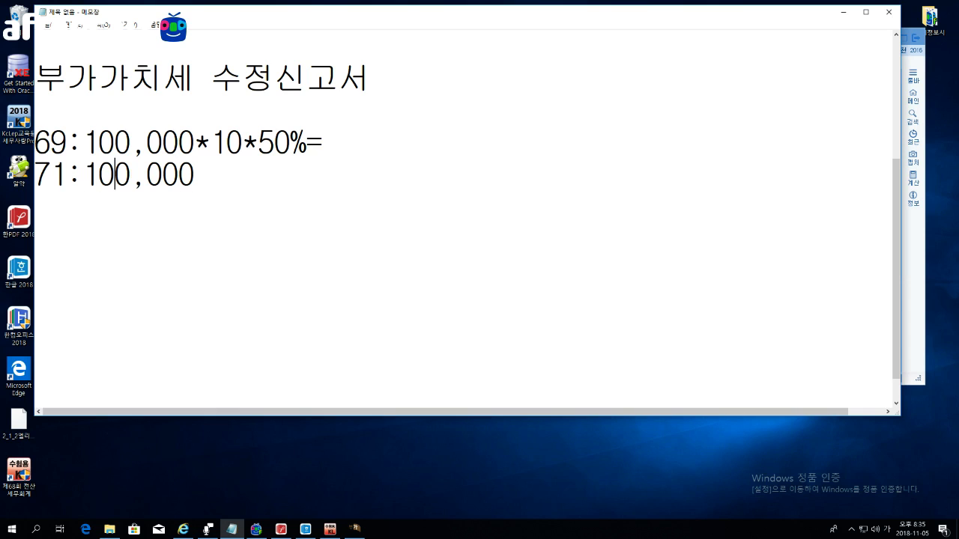
{"action": "key", "text": "Right"}
{"action": "type", "text": "*30일"}
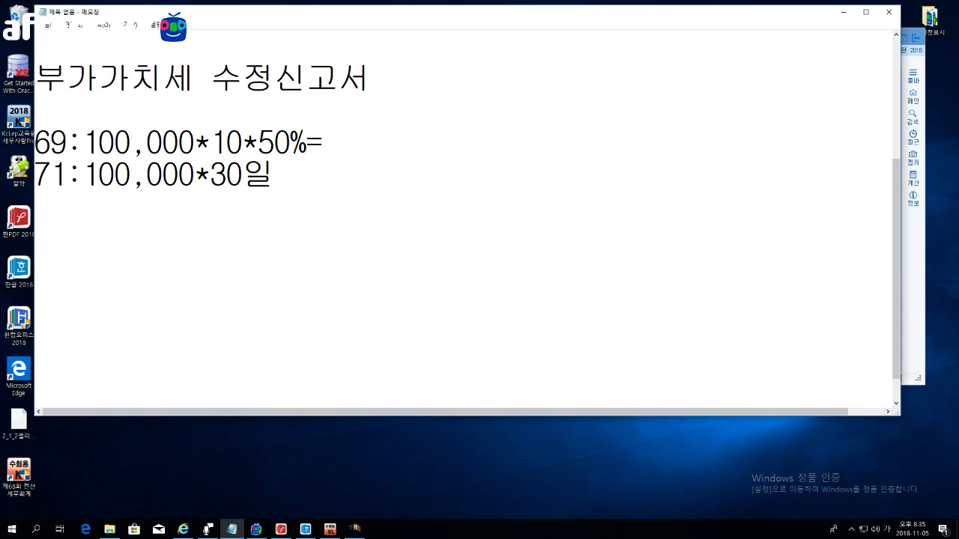
{"action": "type", "text": "*3/1"}
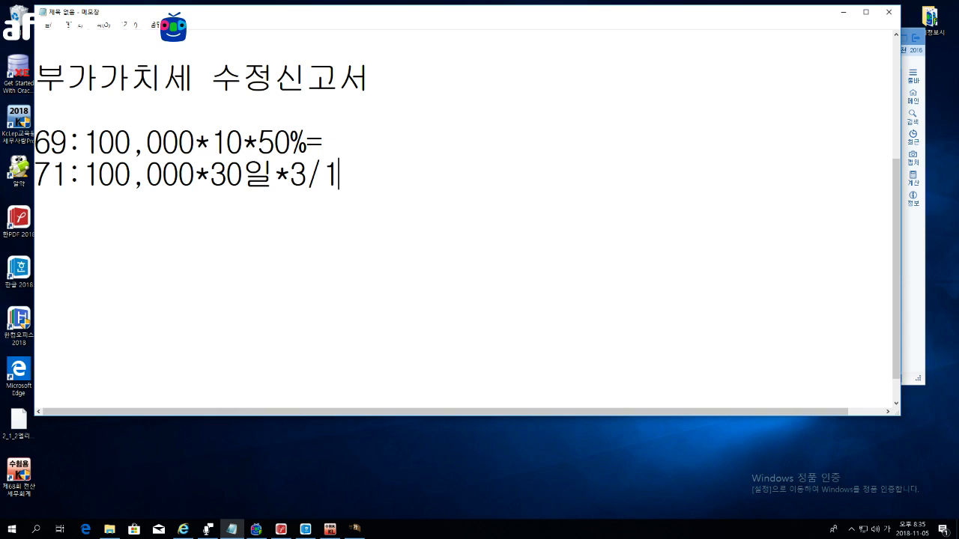
{"action": "type", "text": "0,000"}
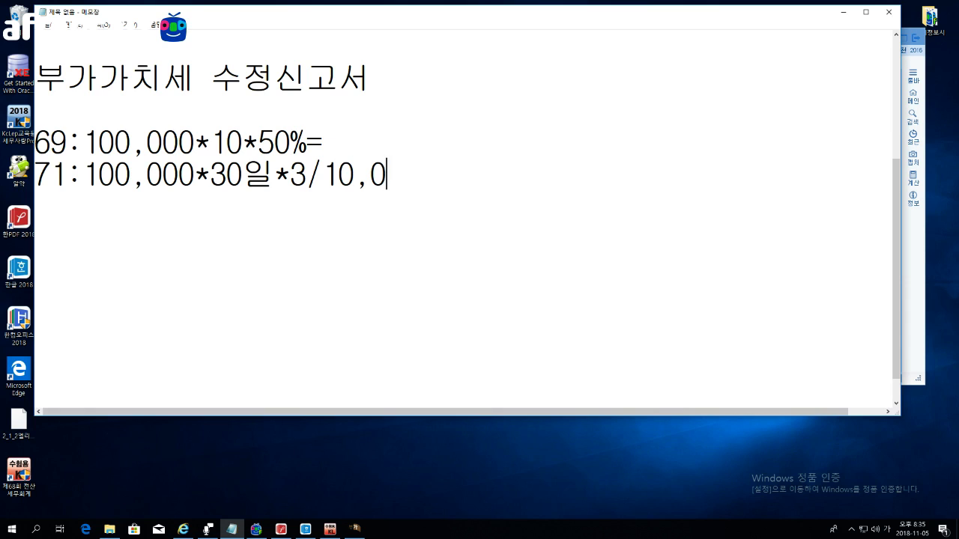
{"action": "type", "text": "="}
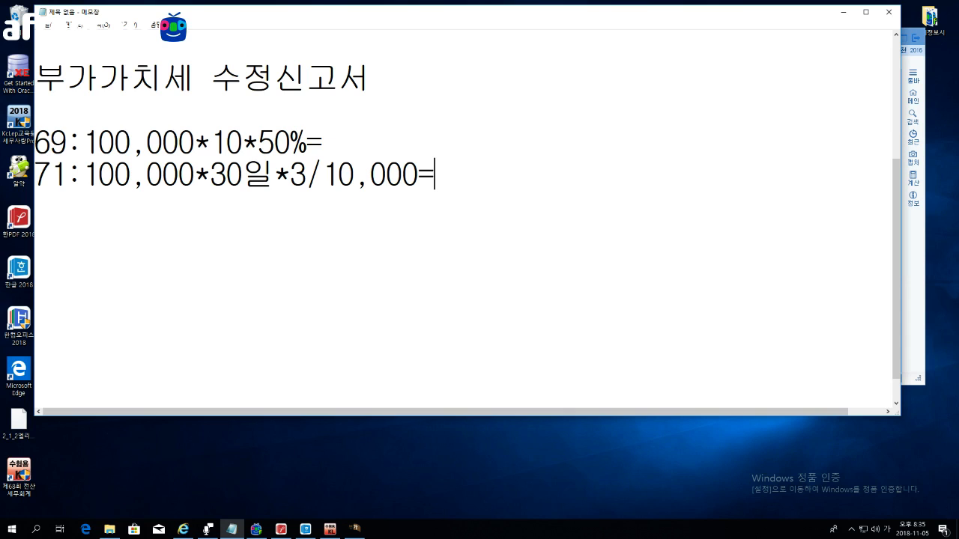
Step: Fill in the results 5,000 for line 69 and 900 for line 71, and add blank lines below
{"action": "left_click", "coordinate": [322, 142]}
{"action": "type", "text": "5,000"}
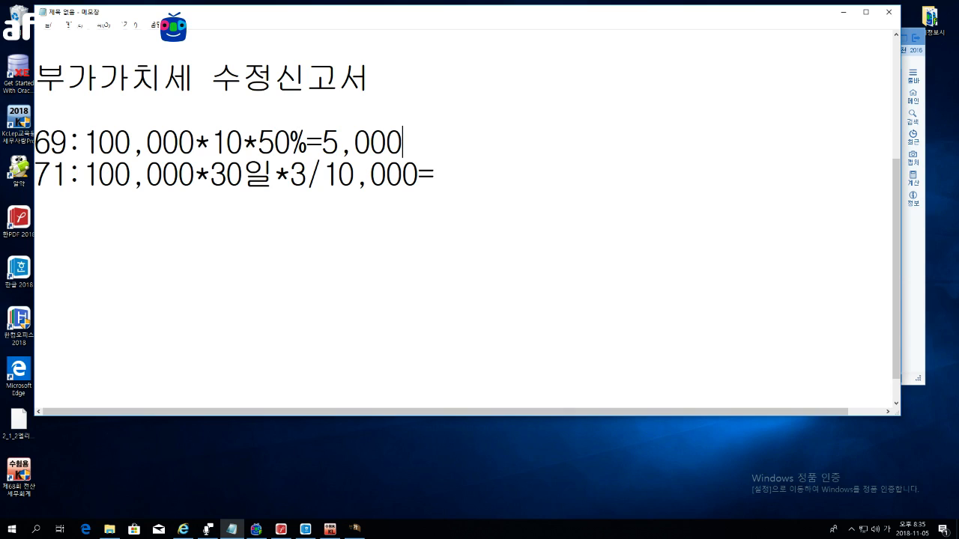
{"action": "left_click", "coordinate": [435, 174]}
{"action": "type", "text": "900"}
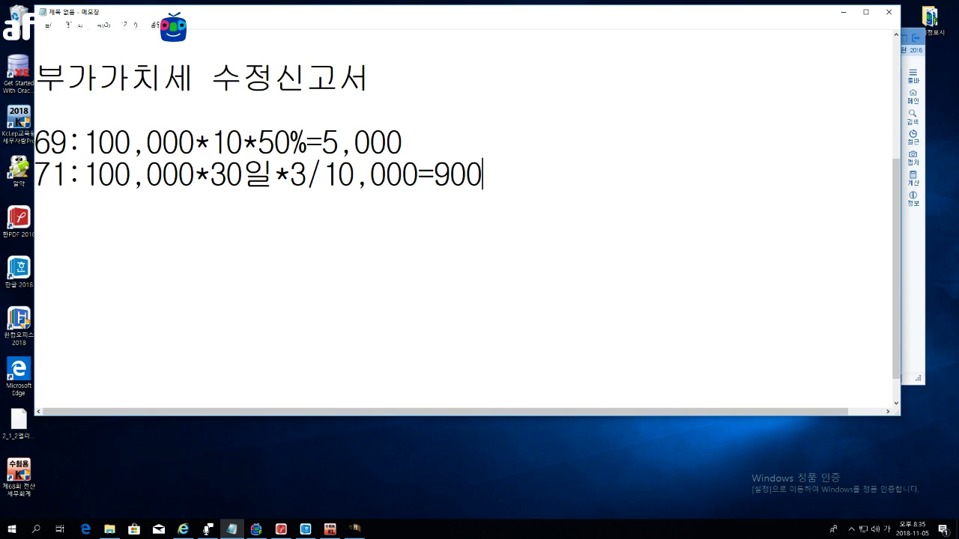
{"action": "scroll", "coordinate": [464, 219], "scroll_direction": "down", "scroll_amount": 1}
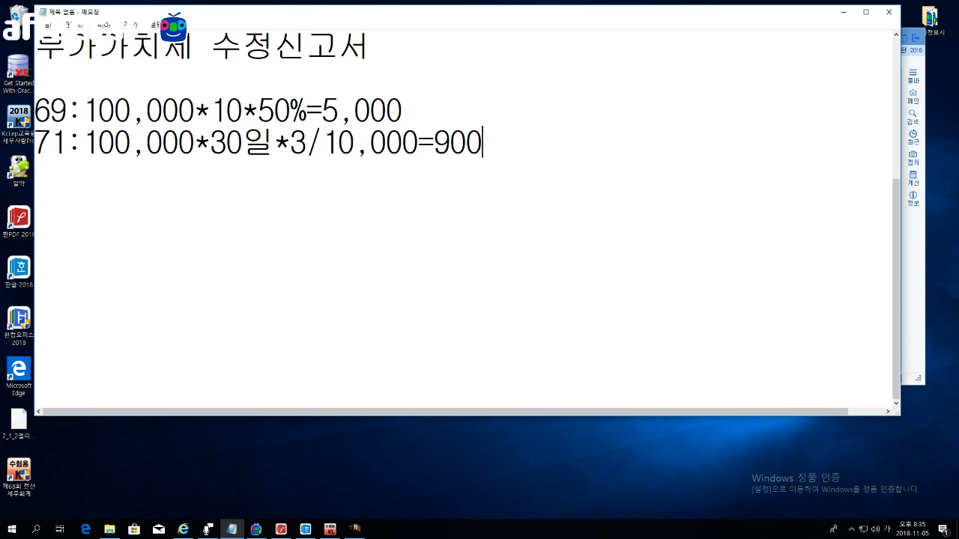
{"action": "key", "text": "Return"}
{"action": "key", "text": "Return"}
{"action": "key", "text": "Return"}
{"action": "key", "text": "Return"}
{"action": "key", "text": "Return"}
{"action": "key", "text": "Return"}
{"action": "key", "text": "Return"}
{"action": "key", "text": "Return"}
{"action": "key", "text": "Return"}
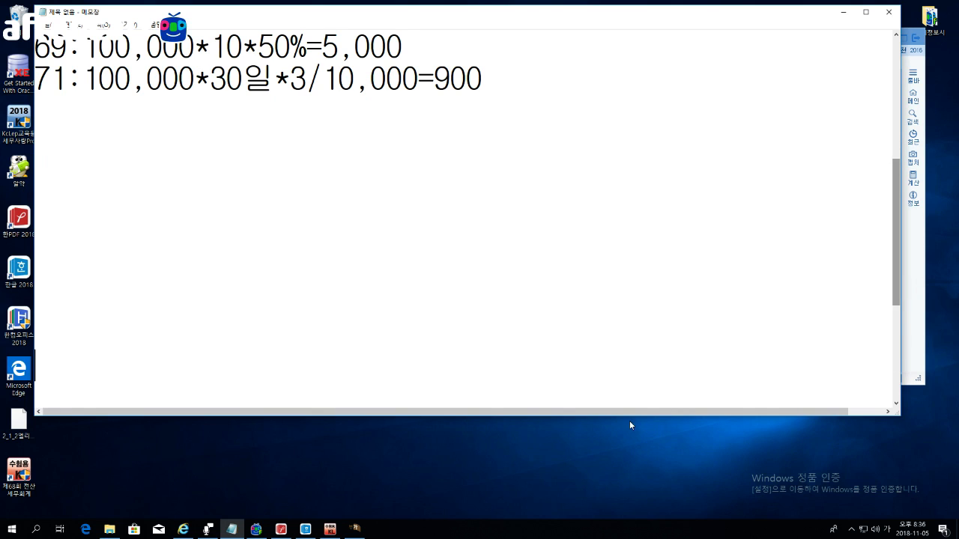
Step: Return to the KcLep VAT return and enter 100,000 with 5,000 tax for amended 과소·초과환급(일반) in row 69 of 가산세명세
{"action": "left_click", "coordinate": [350, 531]}
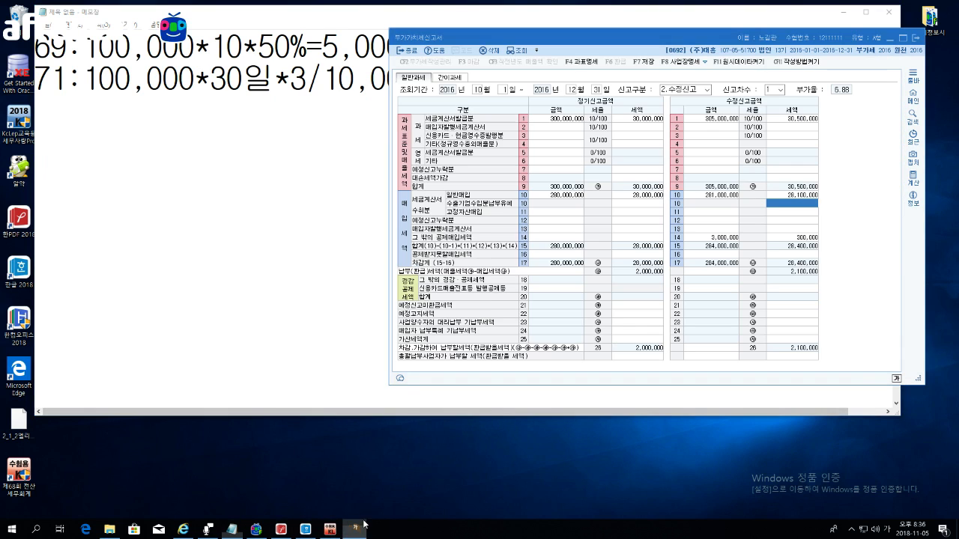
{"action": "left_click_drag", "start_coordinate": [597, 40], "coordinate": [559, 113]}
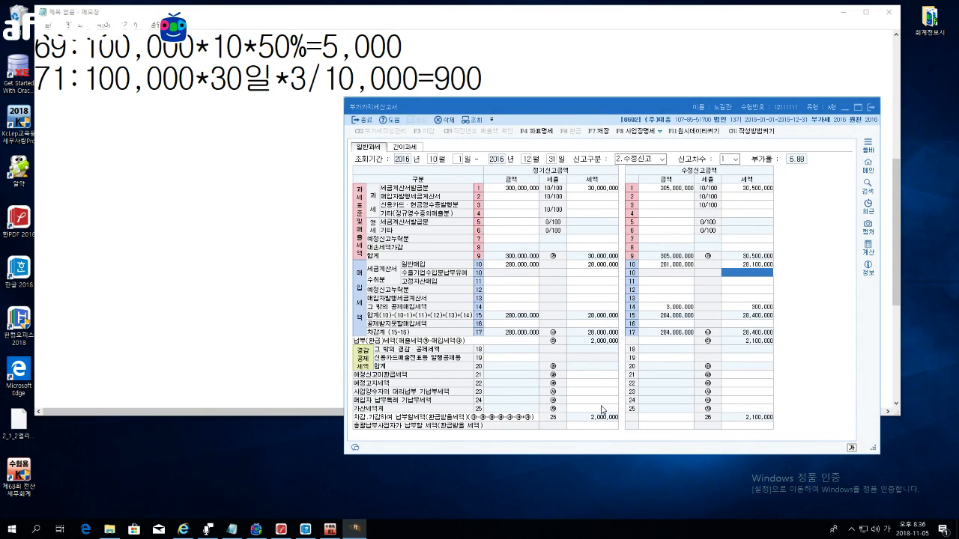
{"action": "left_click", "coordinate": [741, 408]}
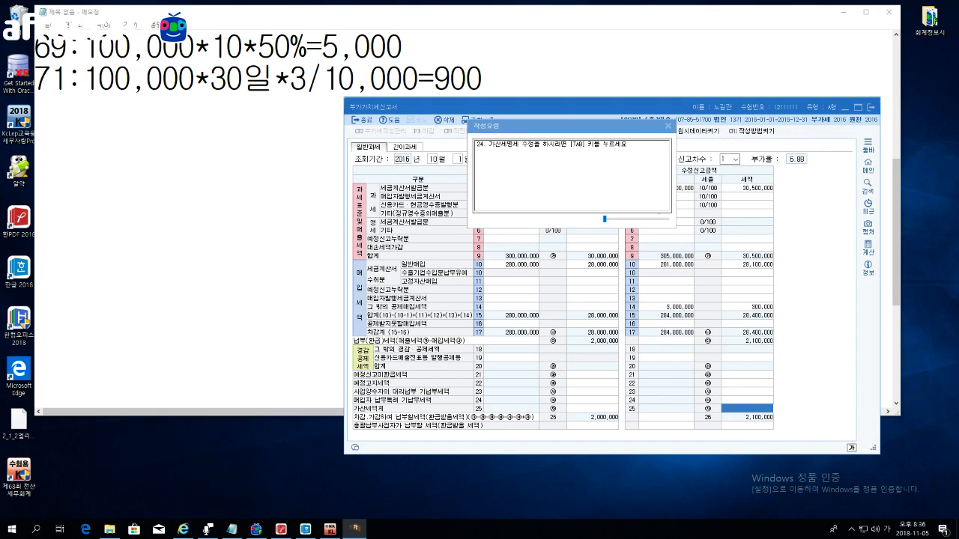
{"action": "key", "text": "Tab"}
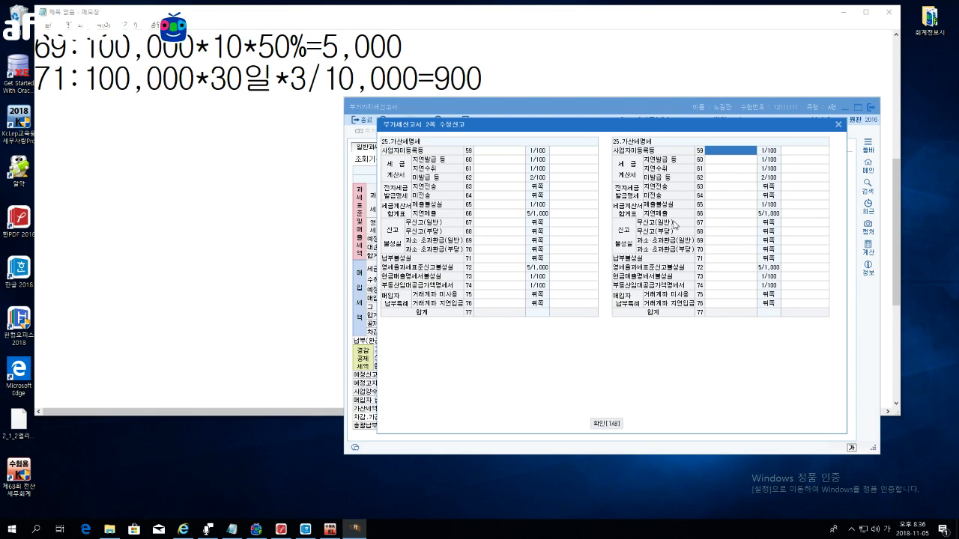
{"action": "left_click", "coordinate": [721, 241]}
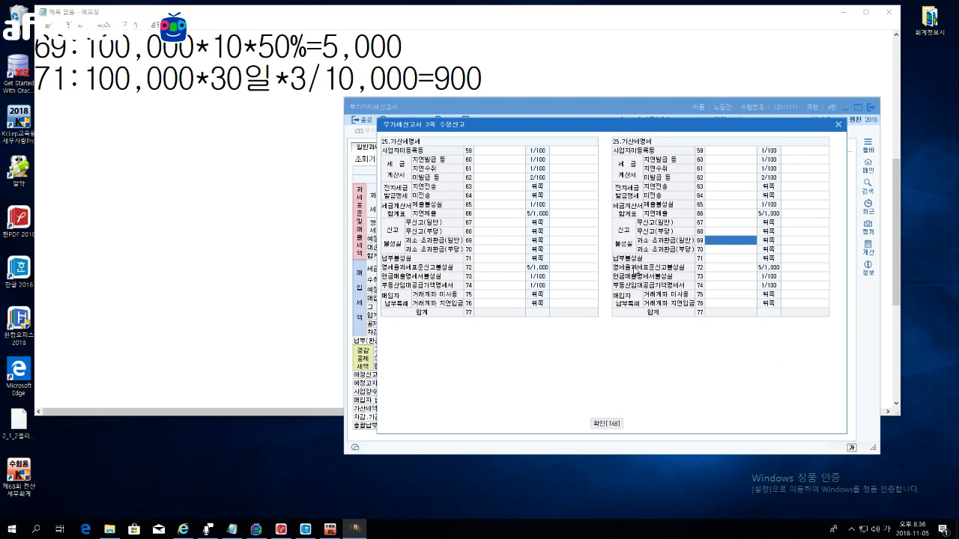
{"action": "type", "text": "1000000"}
{"action": "key", "text": "Return"}
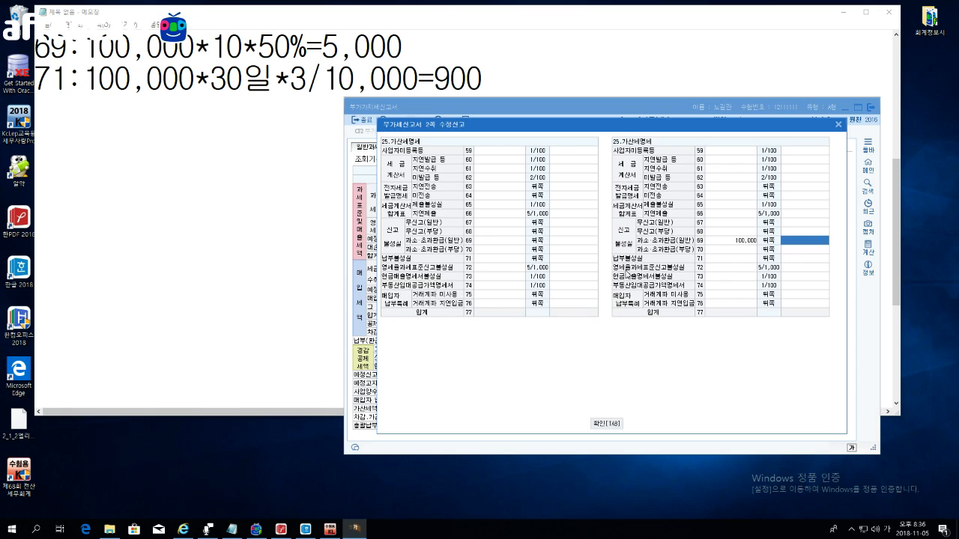
{"action": "type", "text": "5000"}
{"action": "key", "text": "Return"}
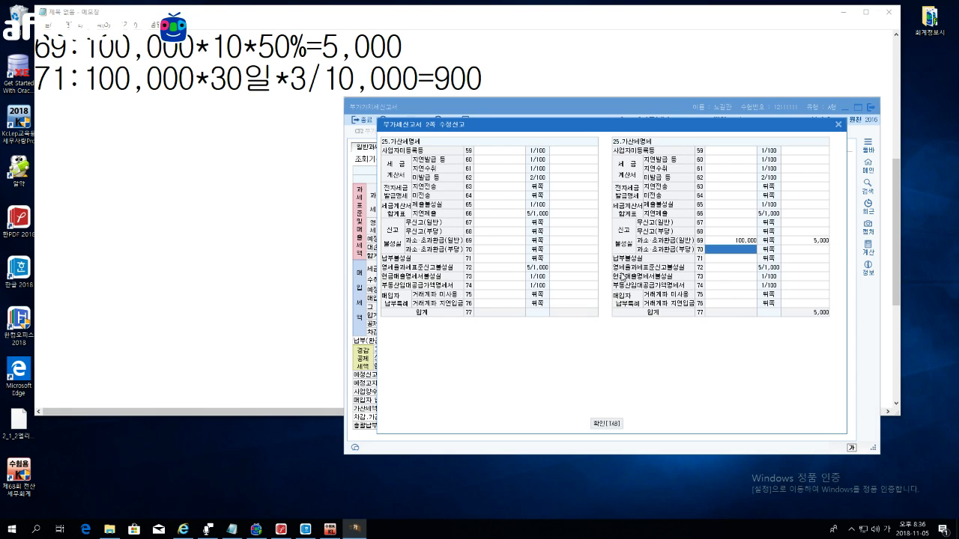
Step: Enter 100,000 with 900 tax for amended 납부불성실 in row 71
{"action": "key", "text": "Return"}
{"action": "type", "text": "1000000"}
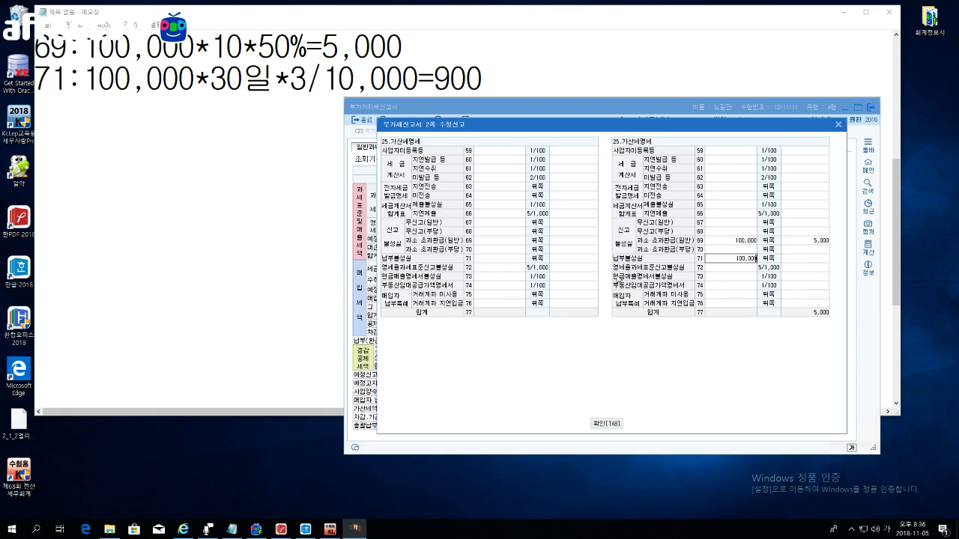
{"action": "key", "text": "Return"}
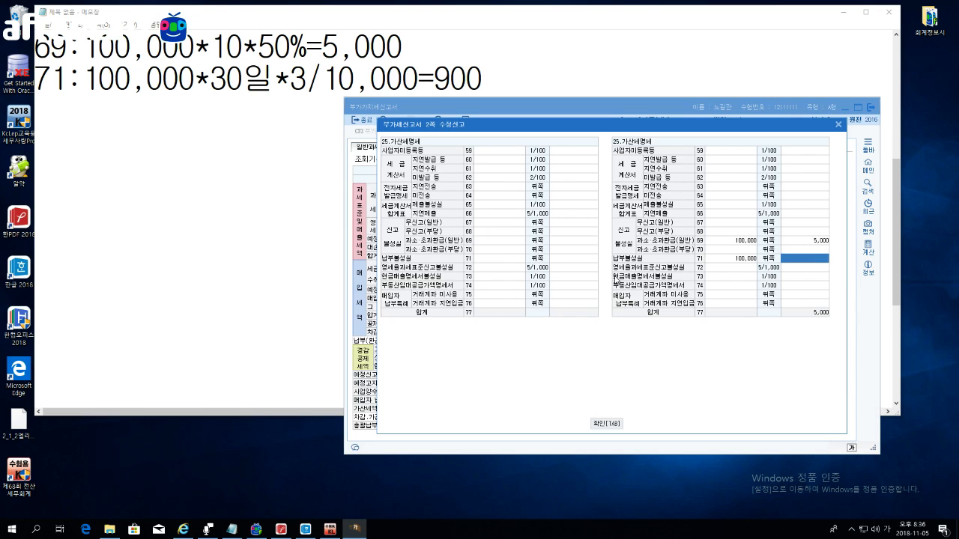
{"action": "type", "text": "900"}
{"action": "key", "text": "Return"}
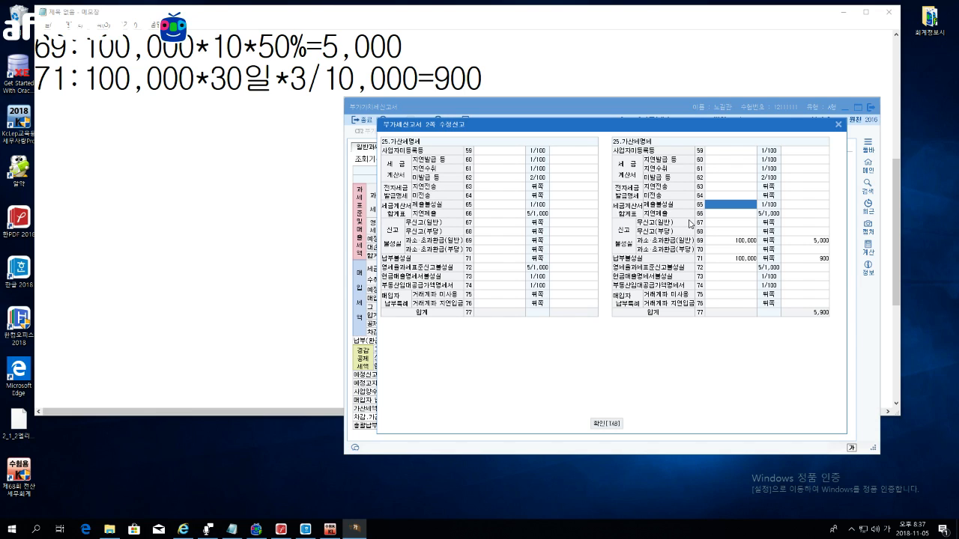
Step: Enter 5,000,000 for amended 세금계산서합계표 제출불성실 in row 65 and confirm the 가산세명세
{"action": "type", "text": "5000000"}
{"action": "key", "text": "Return"}
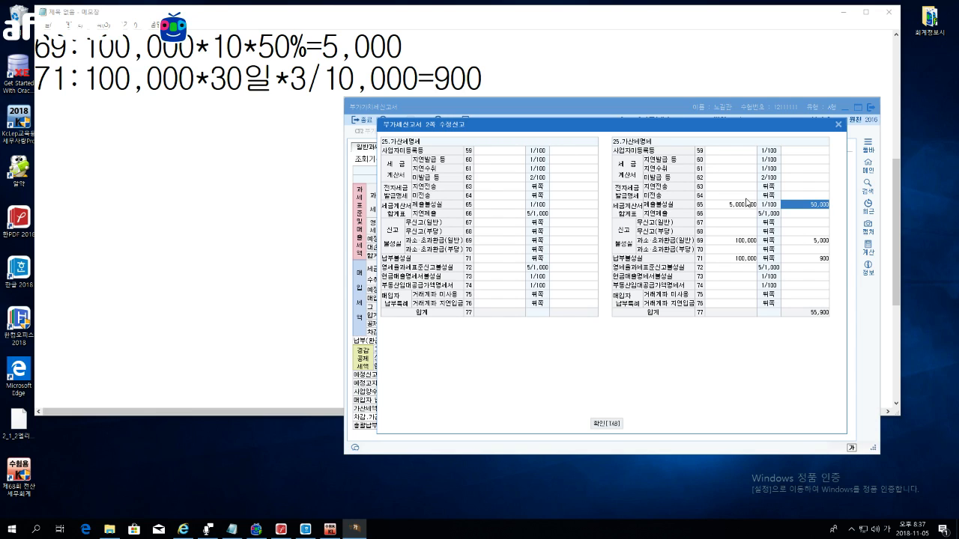
{"action": "left_click", "coordinate": [612, 424]}
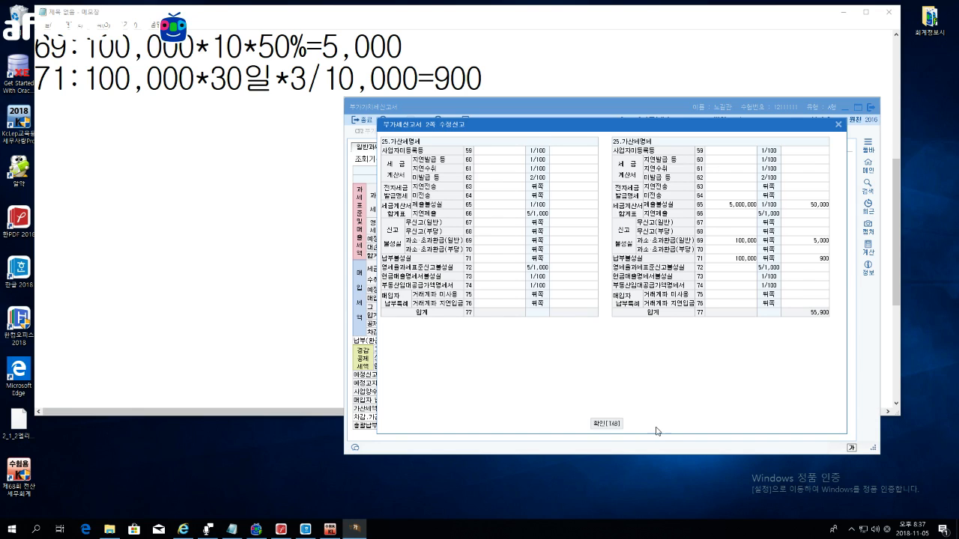
{"action": "left_click", "coordinate": [608, 424]}
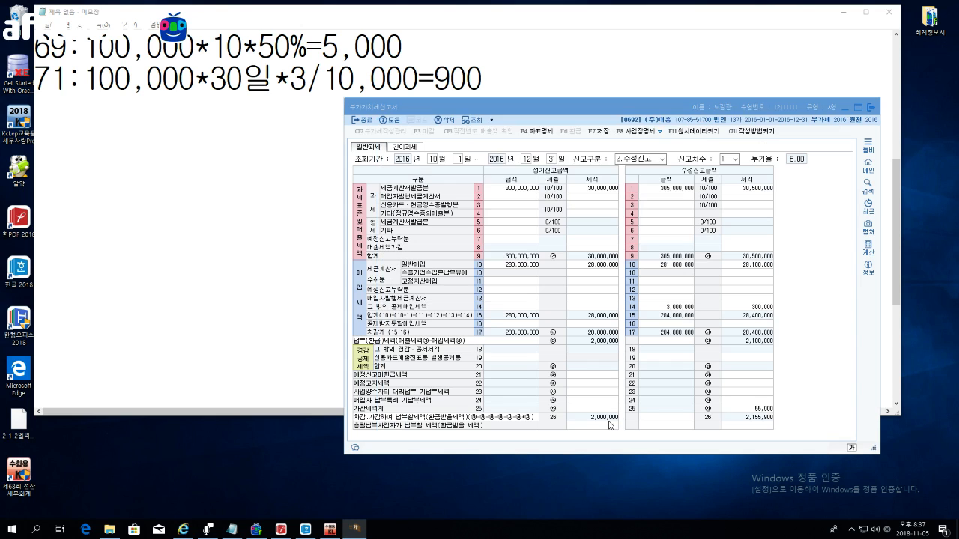
Step: Save the amended VAT return and exit the 제69회 전산세무2급 exam program
{"action": "left_click", "coordinate": [757, 198]}
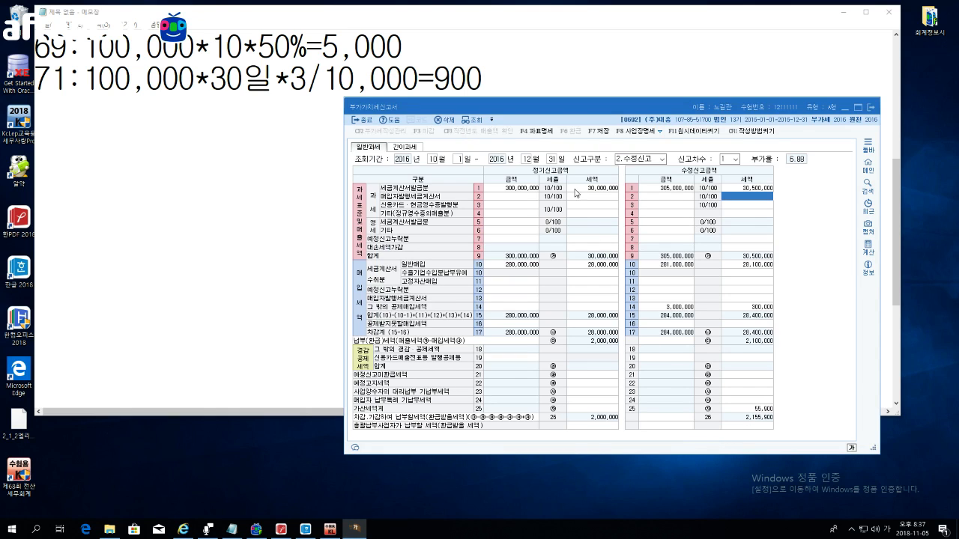
{"action": "left_click", "coordinate": [598, 131]}
{"action": "left_click", "coordinate": [624, 296]}
{"action": "left_click", "coordinate": [872, 107]}
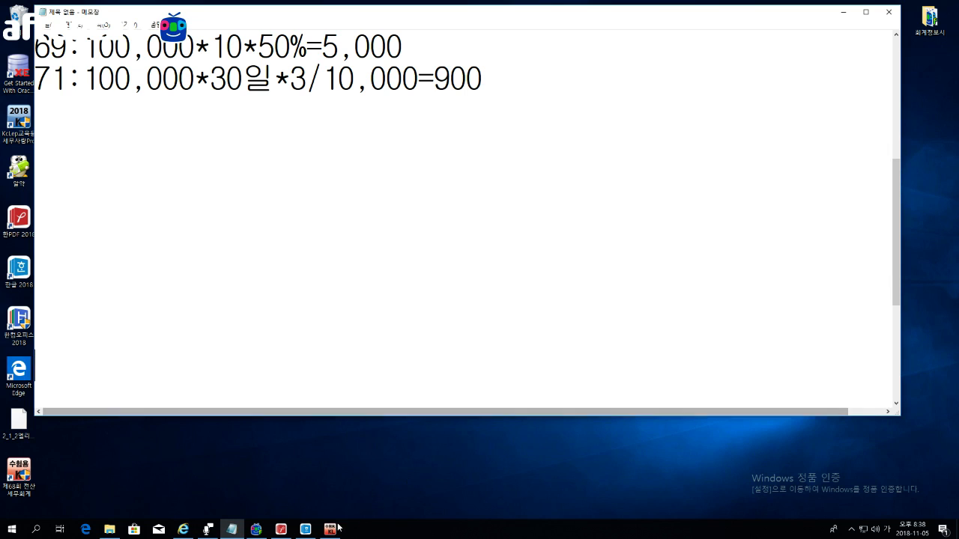
{"action": "left_click", "coordinate": [891, 33]}
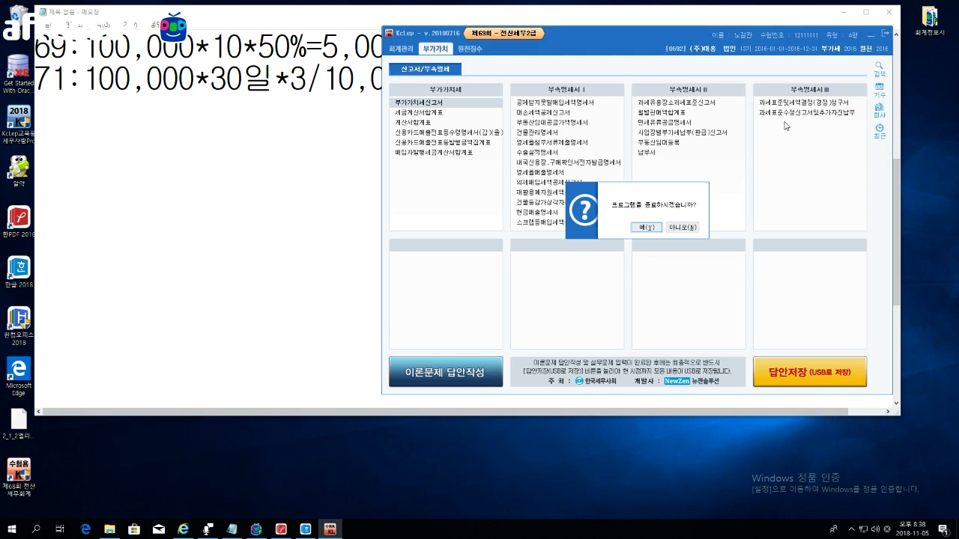
{"action": "left_click", "coordinate": [646, 229]}
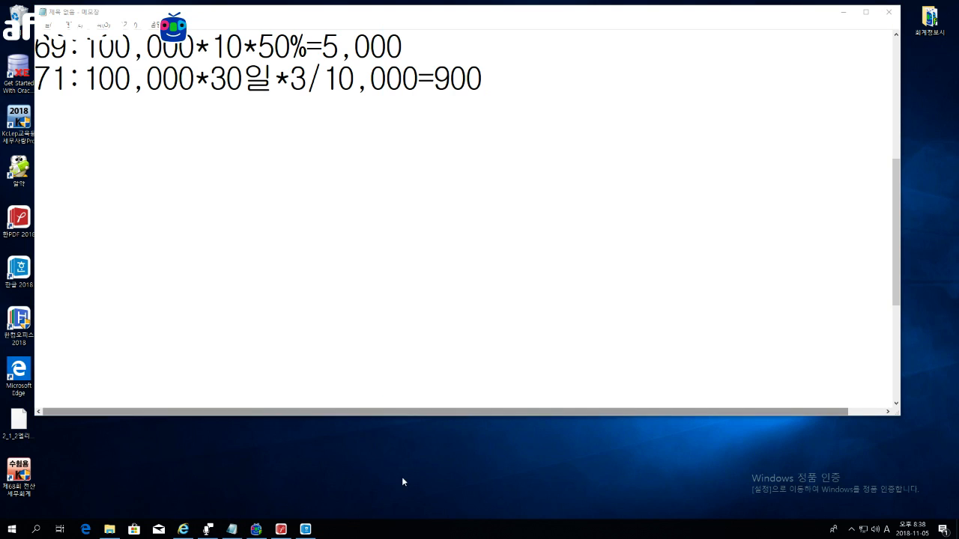
Step: Open the 특별회 설치는 이렇게 document from the 67회 특별회 전산세무2급 folder and look up the 전산세무2급 supervisor confirmation number
{"action": "double_click", "coordinate": [930, 22]}
{"action": "left_click_drag", "start_coordinate": [383, 185], "coordinate": [958, 188]}
{"action": "left_click", "coordinate": [745, 298]}
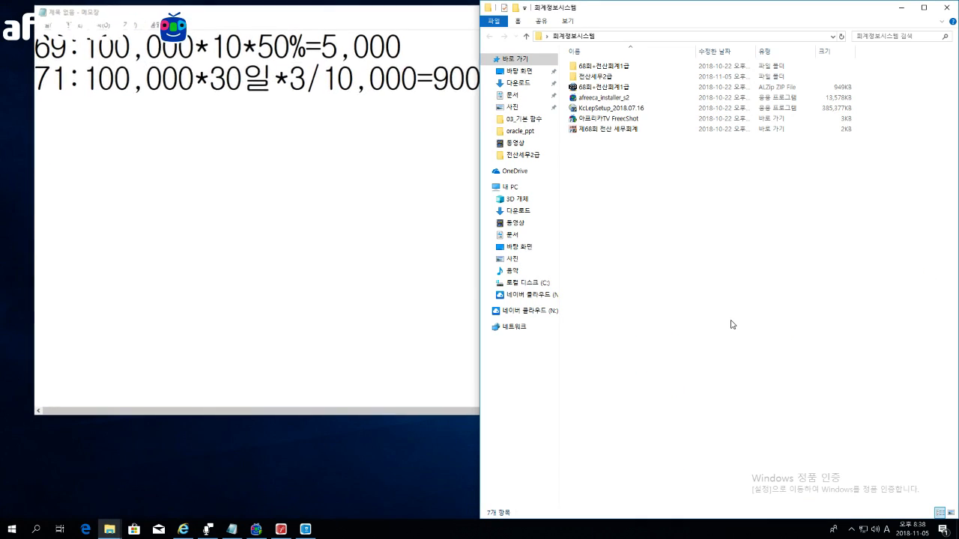
{"action": "double_click", "coordinate": [599, 76]}
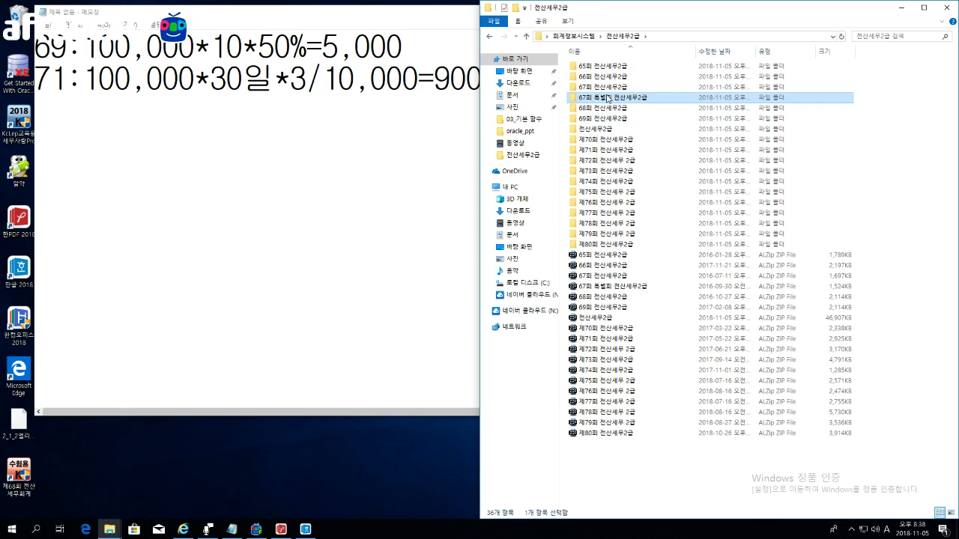
{"action": "double_click", "coordinate": [627, 97]}
{"action": "left_click", "coordinate": [620, 109]}
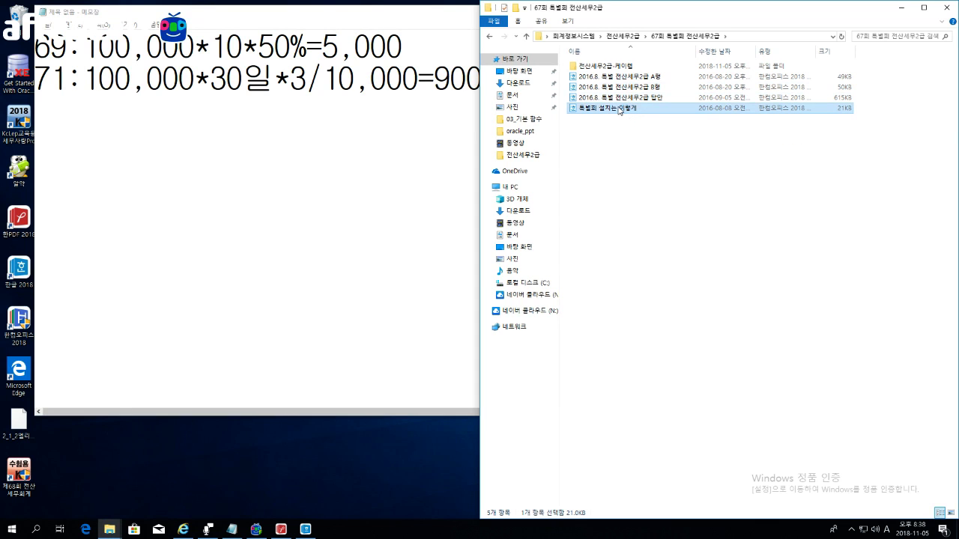
{"action": "double_click", "coordinate": [619, 110]}
{"action": "scroll", "coordinate": [479, 300], "scroll_direction": "down", "scroll_amount": 5}
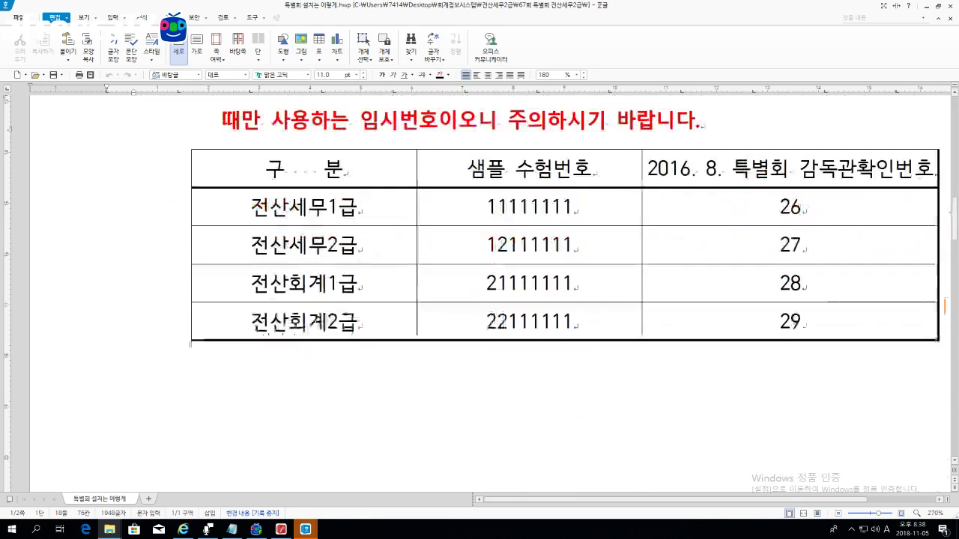
{"action": "scroll", "coordinate": [480, 299], "scroll_direction": "down", "scroll_amount": 1}
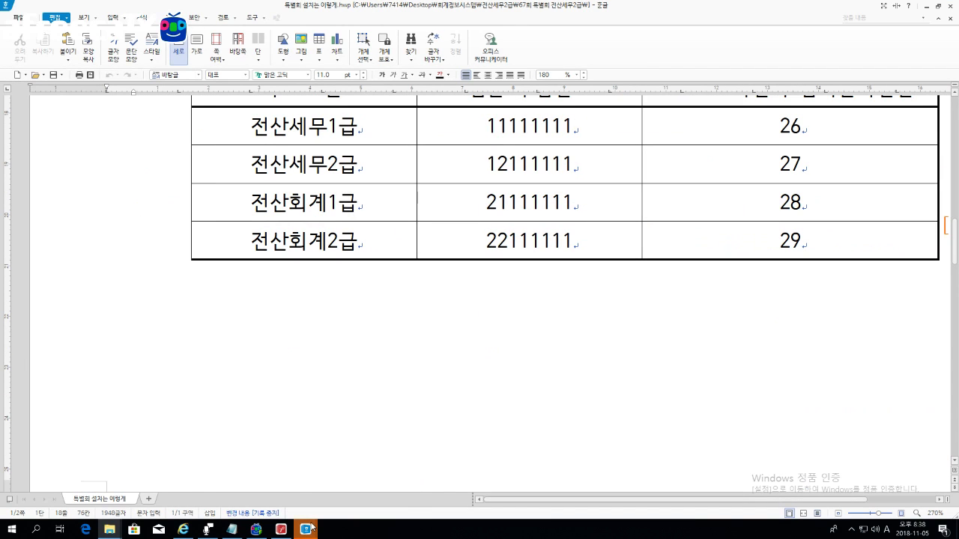
Step: Close the 69회 케이렙 folder window and launch Tax from the 67회 특별회 folder's 전산세무2급-케이렙 subfolder
{"action": "mouse_move", "coordinate": [313, 528]}
{"action": "left_click", "coordinate": [294, 454]}
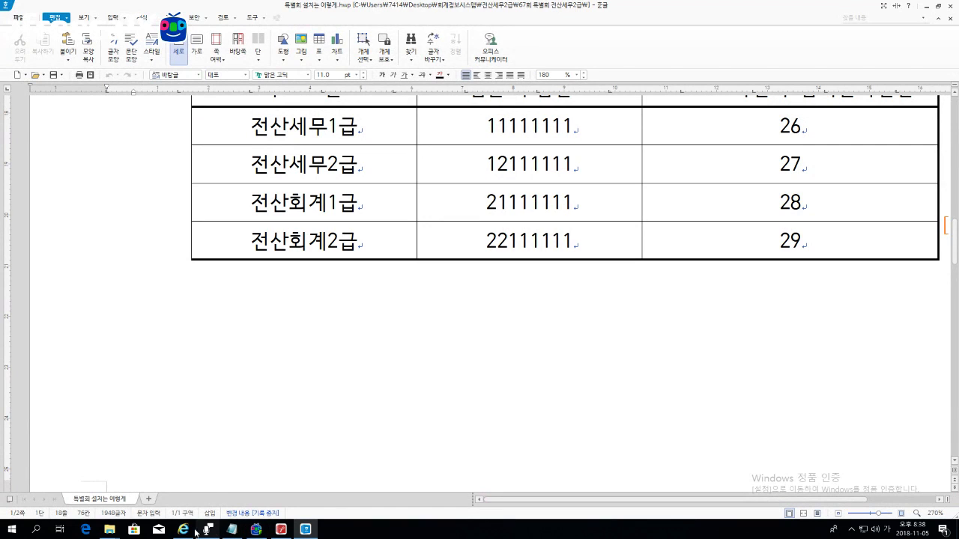
{"action": "mouse_move", "coordinate": [120, 524]}
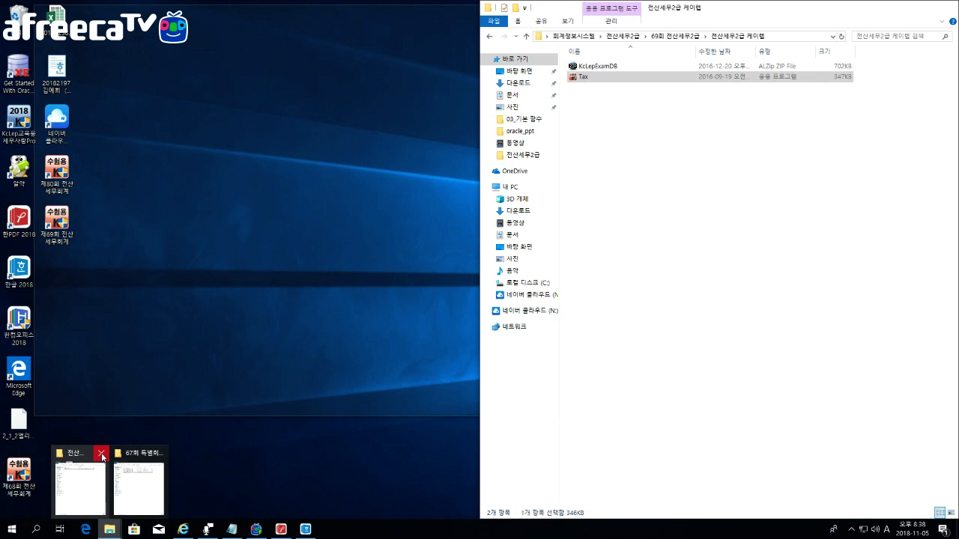
{"action": "left_click", "coordinate": [101, 454]}
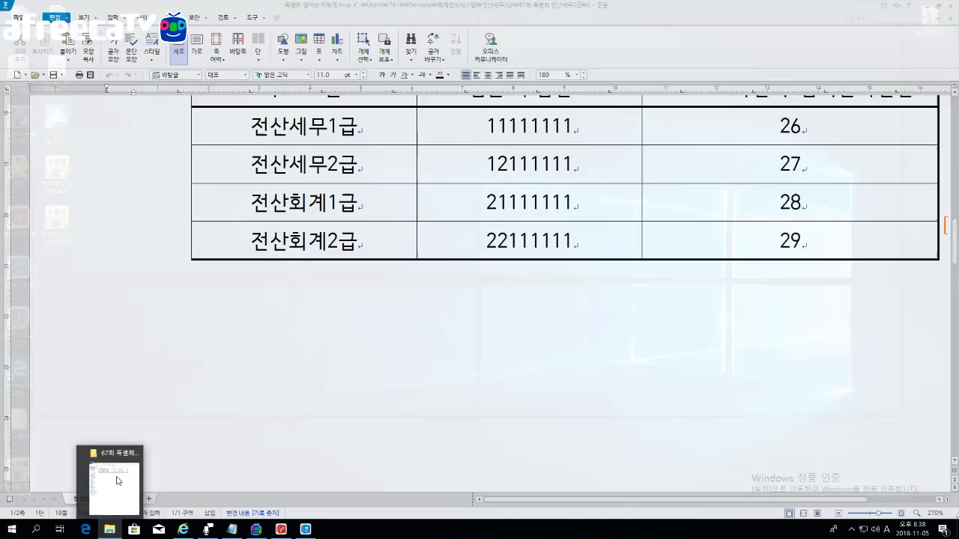
{"action": "double_click", "coordinate": [599, 66]}
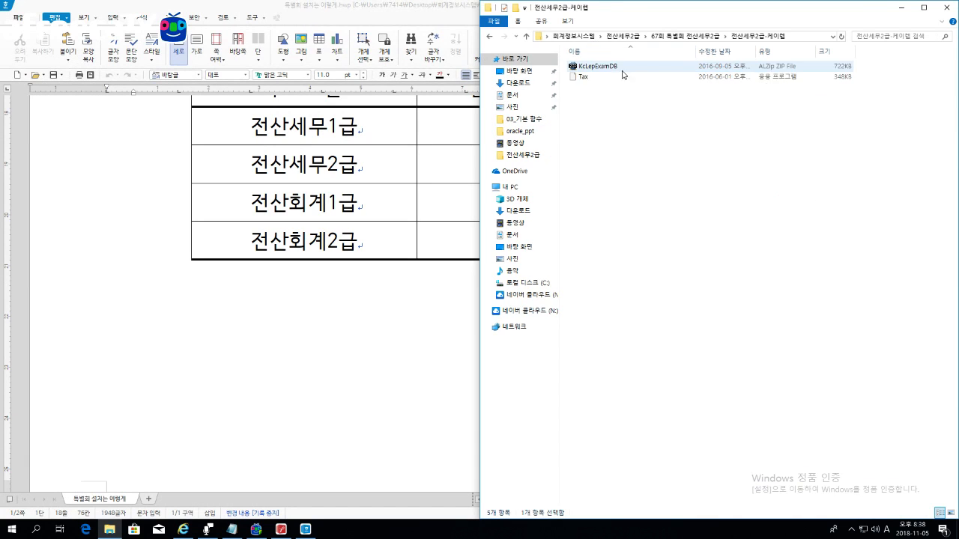
{"action": "double_click", "coordinate": [584, 77]}
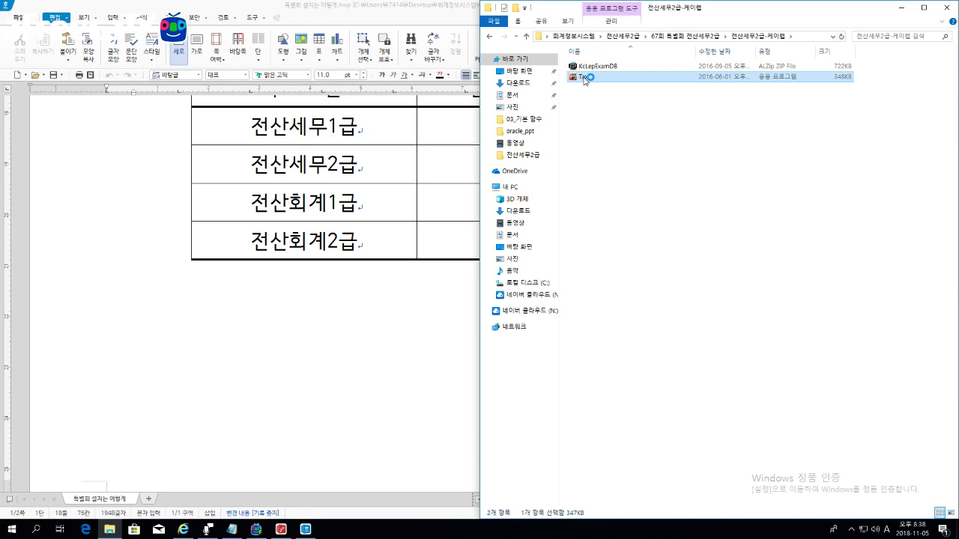
{"action": "left_click", "coordinate": [902, 9]}
{"action": "left_click", "coordinate": [449, 268]}
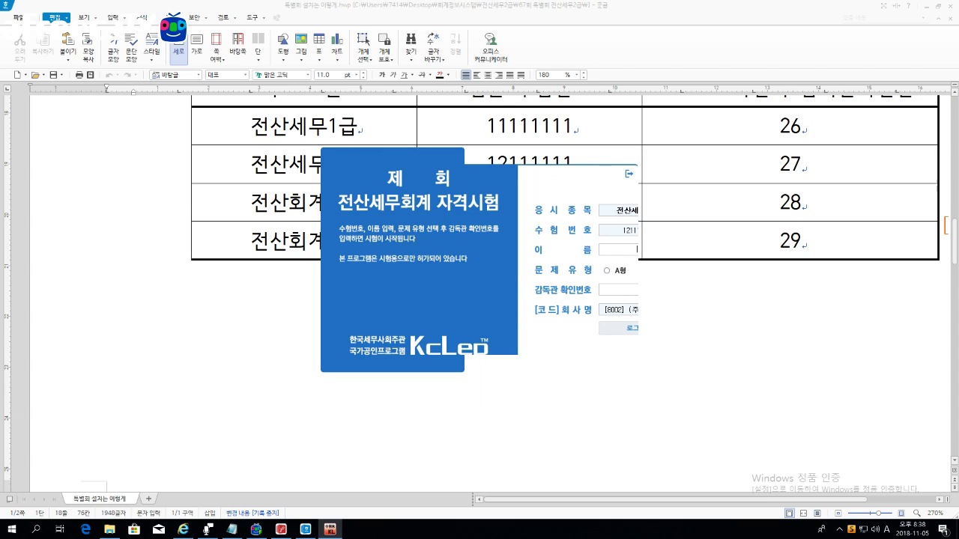
Step: Log in to the special exam by entering the examinee's name, selecting 문제유형 A형 and entering the 감독관 확인번호
{"action": "key", "text": "Hangul"}
{"action": "type", "text": "ㄴ"}
{"action": "type", "text": "길"}
{"action": "left_click", "coordinate": [607, 271]}
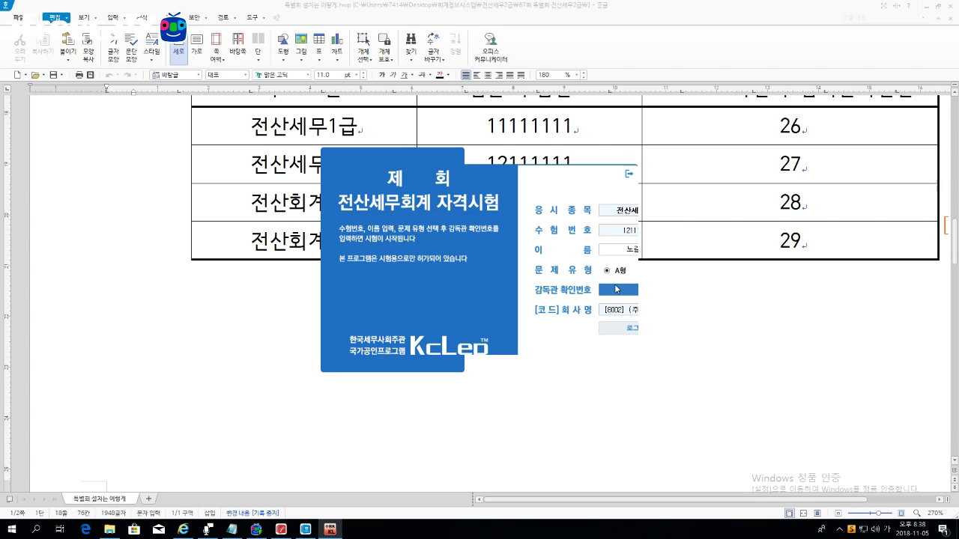
{"action": "left_click", "coordinate": [619, 295]}
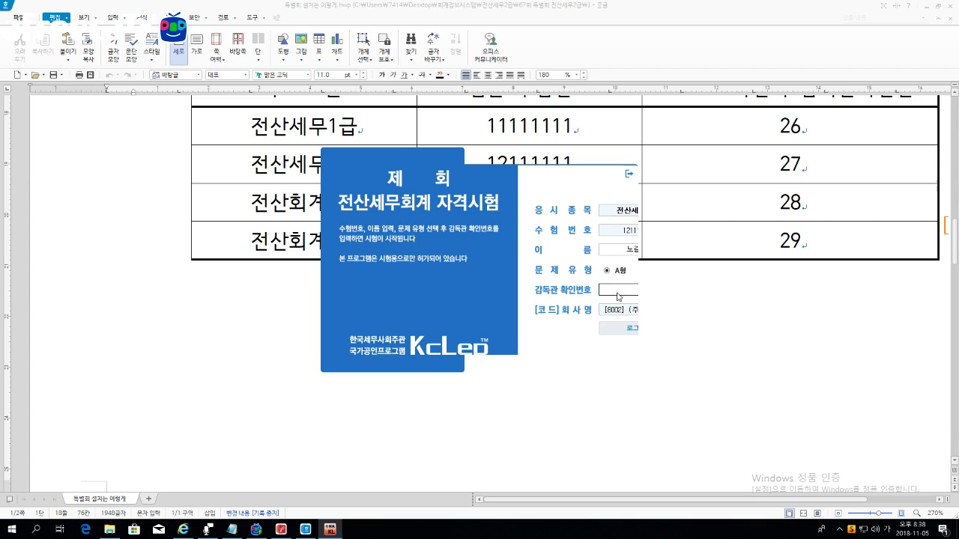
{"action": "key", "text": "Return"}
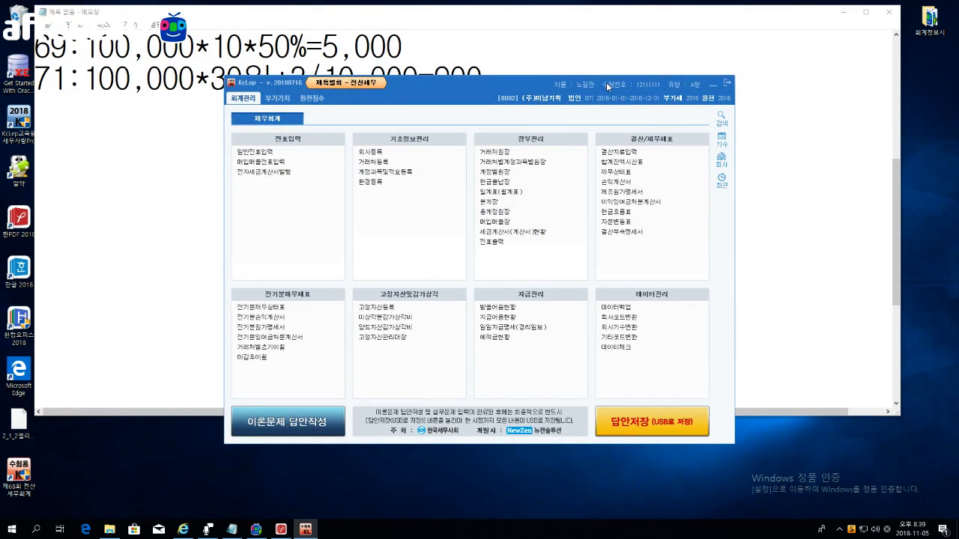
Step: Open 부가가치세신고서 for (주)미남기획 and set the 조회기간 to April 1 through June 30, 2016
{"action": "left_click_drag", "start_coordinate": [607, 86], "coordinate": [777, 69]}
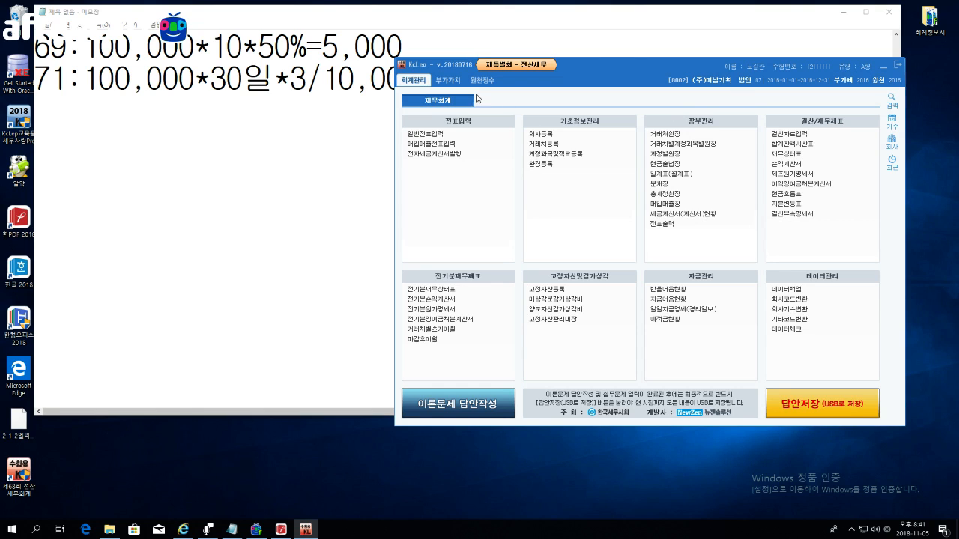
{"action": "left_click", "coordinate": [448, 81]}
{"action": "left_click", "coordinate": [447, 136]}
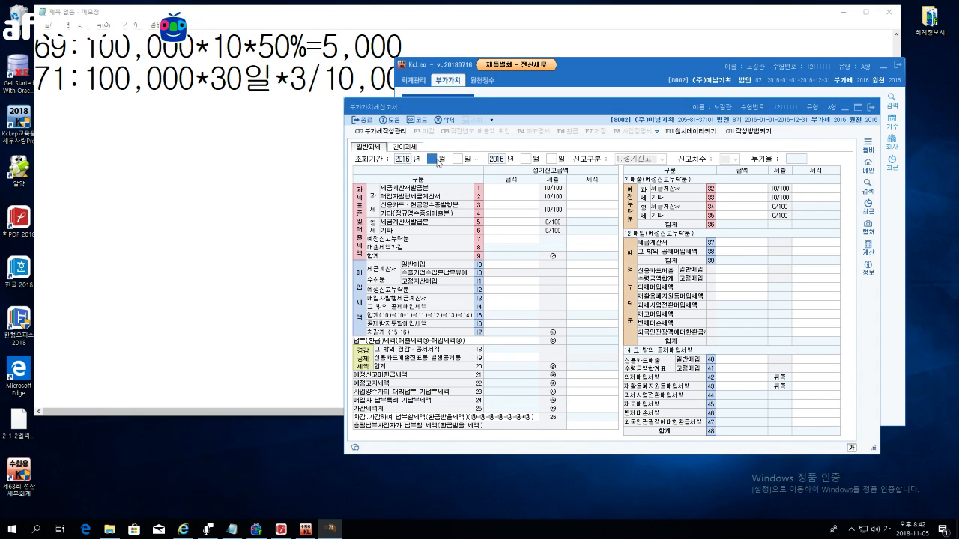
{"action": "type", "text": "4"}
{"action": "key", "text": "Return"}
{"action": "key", "text": "Return"}
{"action": "type", "text": "6"}
{"action": "key", "text": "Return"}
{"action": "key", "text": "Return"}
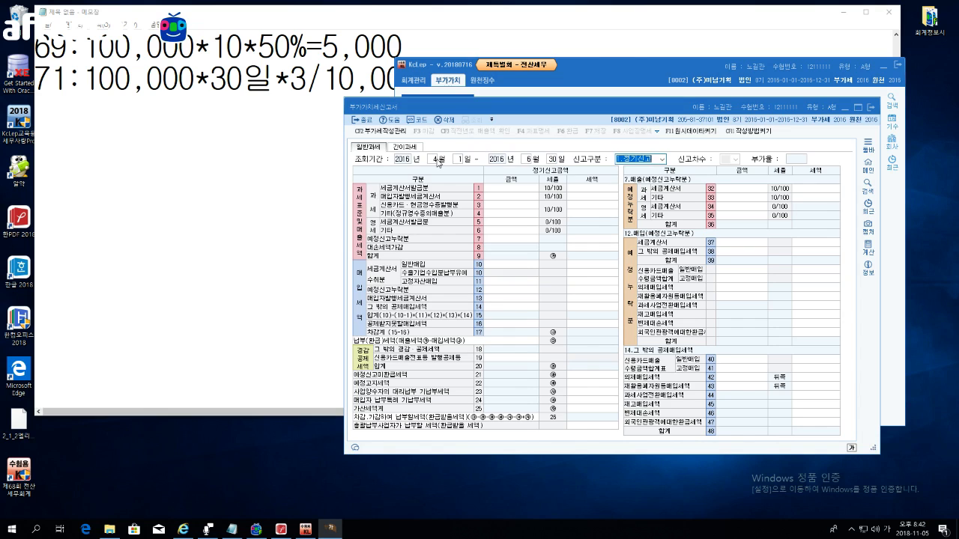
Step: Set 신고구분 to 2.수정신고 with 신고차수 1 and load the amended return
{"action": "key", "text": "Down"}
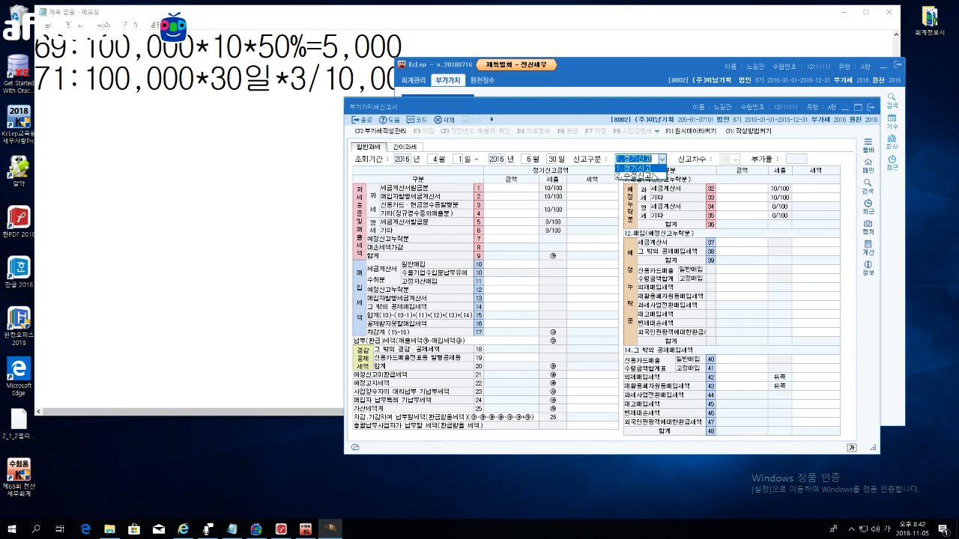
{"action": "key", "text": "Return"}
{"action": "type", "text": "1"}
{"action": "key", "text": "Return"}
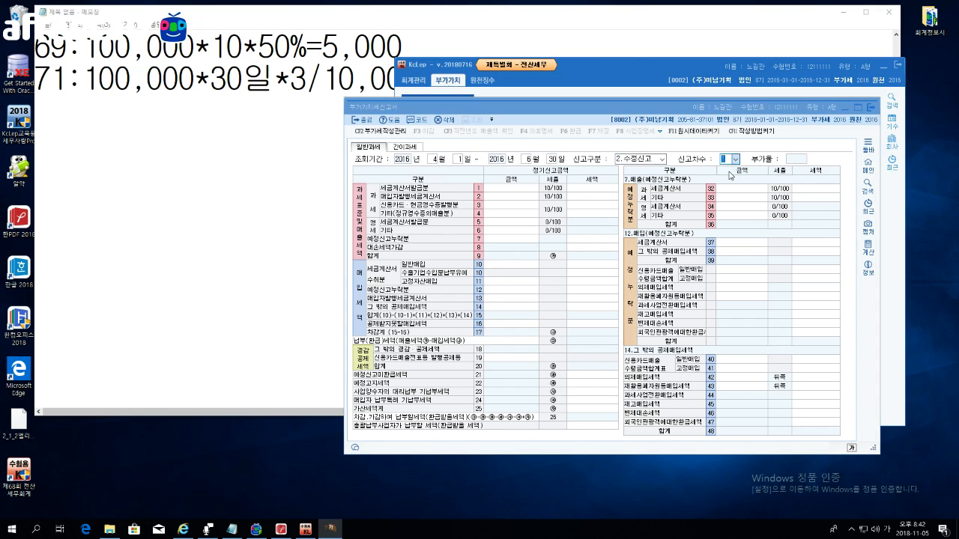
{"action": "left_click", "coordinate": [640, 296]}
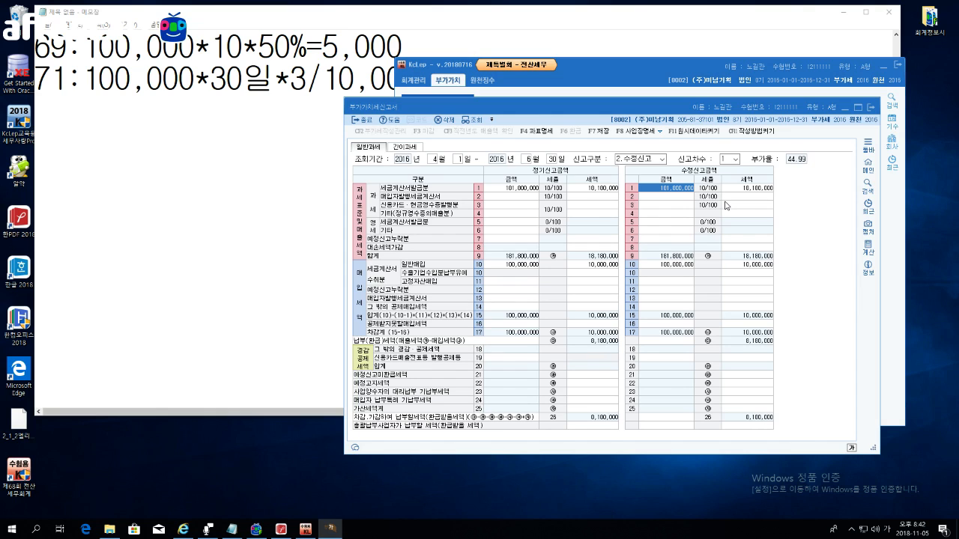
Step: Enter 50,000,000 as the amended amount for 영세 기타 in row 6
{"action": "left_click", "coordinate": [657, 231]}
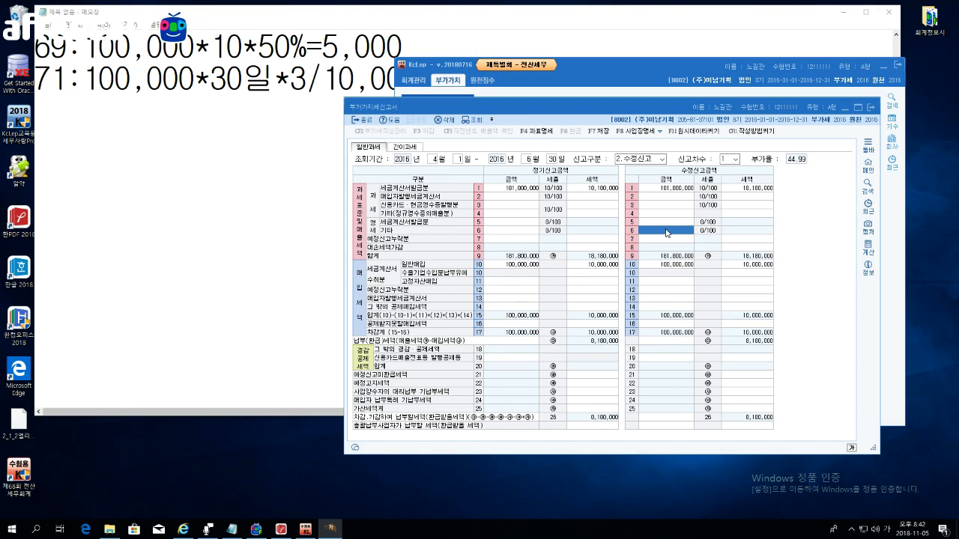
{"action": "type", "text": "50000000"}
{"action": "key", "text": "Return"}
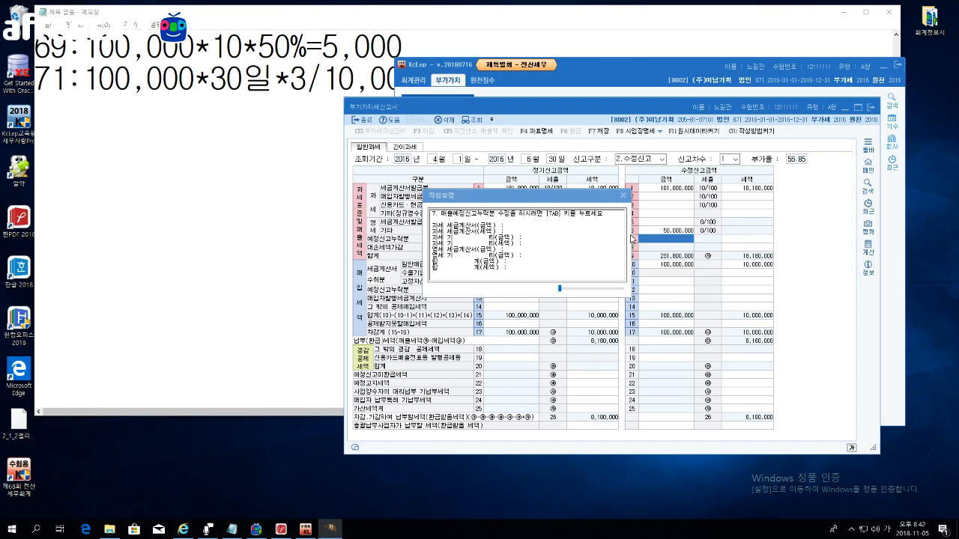
{"action": "left_click", "coordinate": [682, 230]}
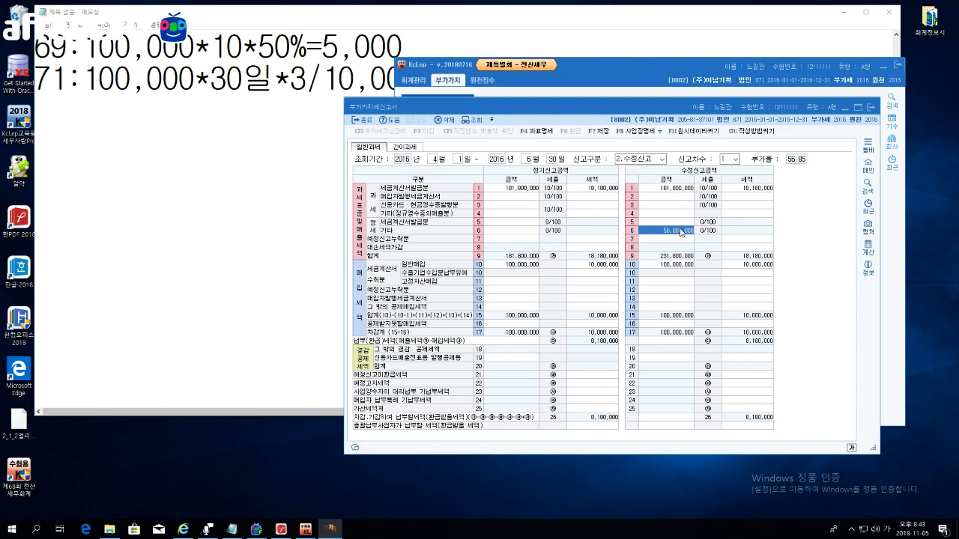
Step: Enter 12,000,000 as the amended amount for 과세 기타(정규영수증외매출분) in row 4
{"action": "left_click", "coordinate": [656, 215]}
{"action": "type", "text": "12000000"}
{"action": "key", "text": "Return"}
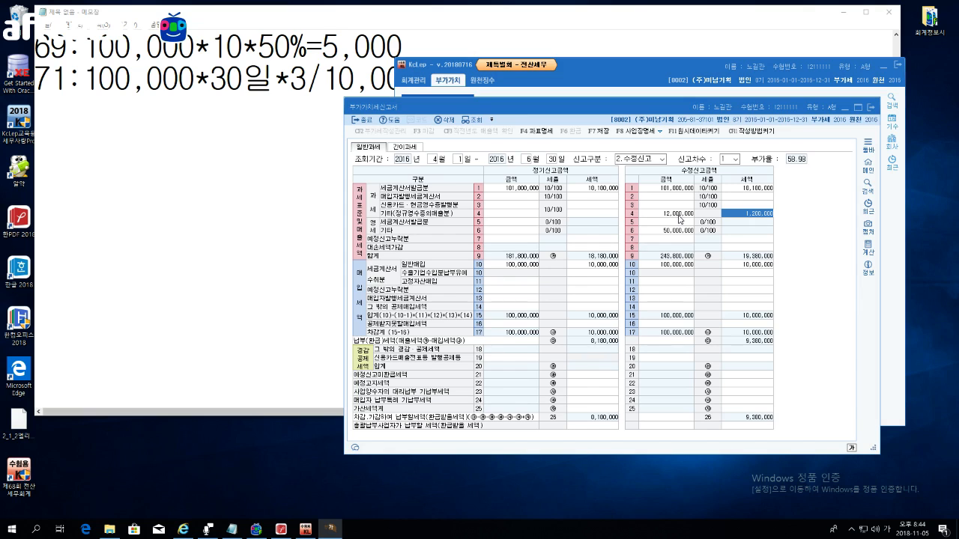
Step: Set the amended amount for 과세 기타(정규영수증외매출분) in row 4 to 16,500,000
{"action": "left_click", "coordinate": [679, 216]}
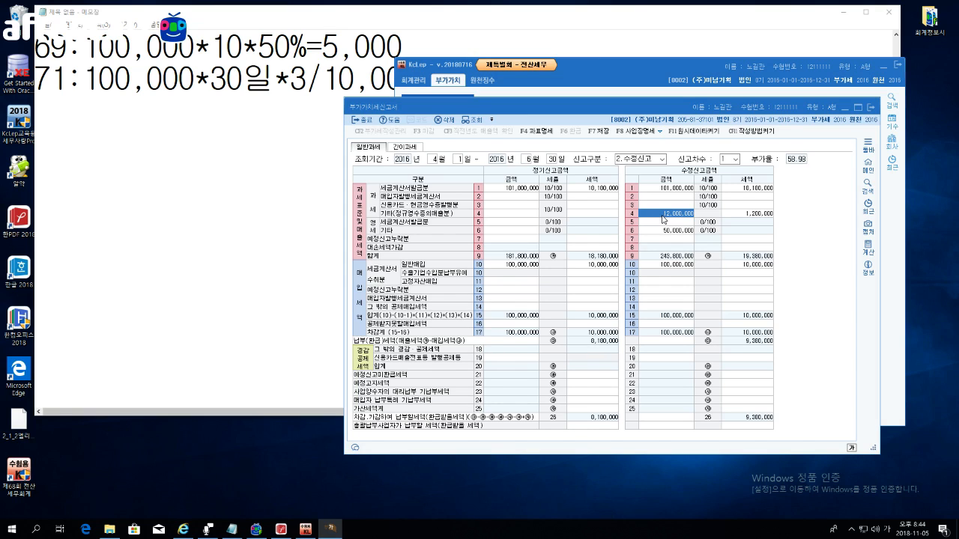
{"action": "type", "text": "16,5"}
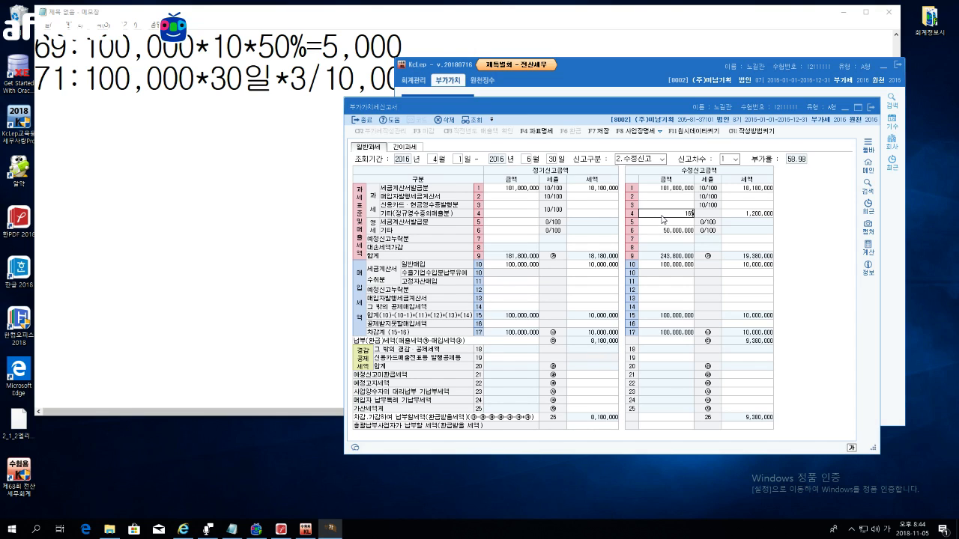
{"action": "type", "text": "00,000"}
{"action": "key", "text": "Return"}
Step: In the Notepad penalty calculations, set the base in lines 69 and 71 to 1,650,000 and line 71's period to 85일
{"action": "left_click", "coordinate": [115, 78]}
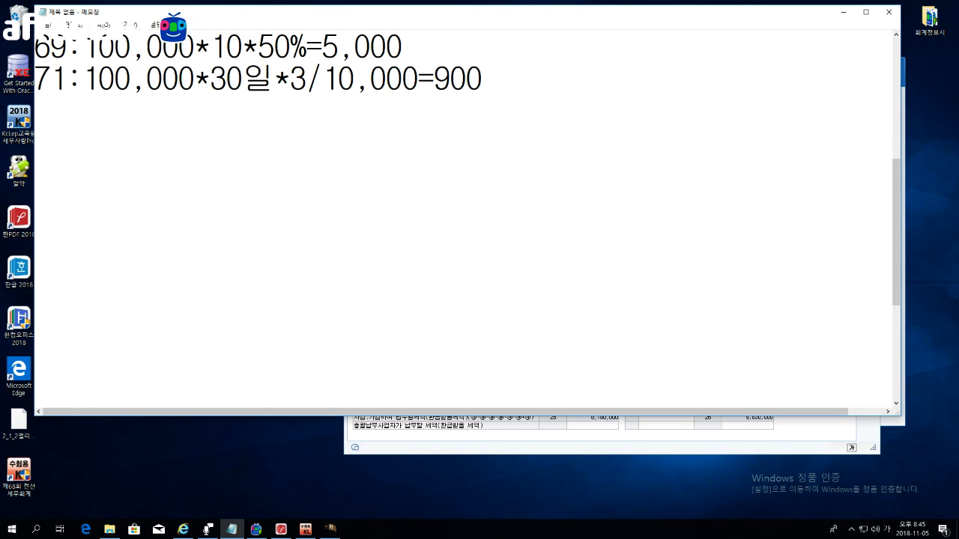
{"action": "left_click_drag", "start_coordinate": [83, 41], "coordinate": [115, 36]}
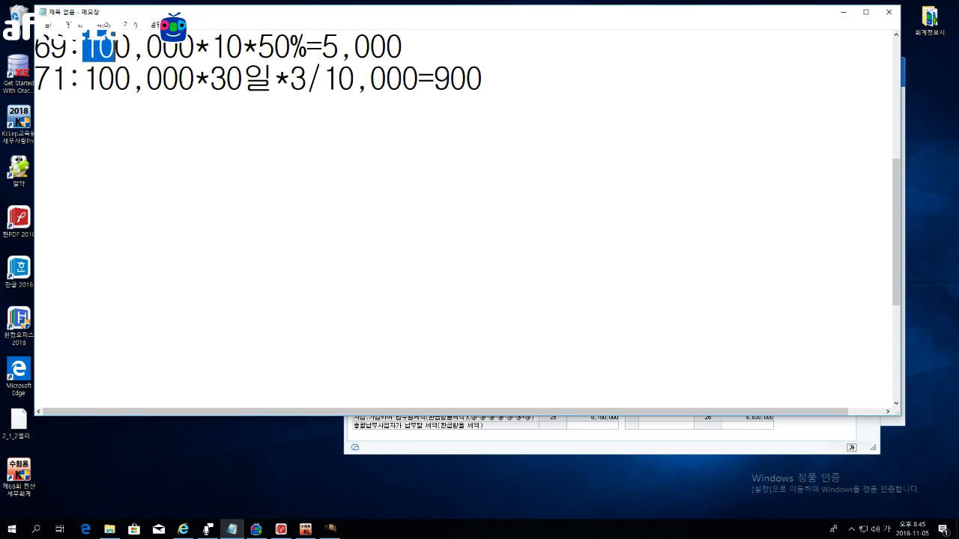
{"action": "type", "text": "1,"}
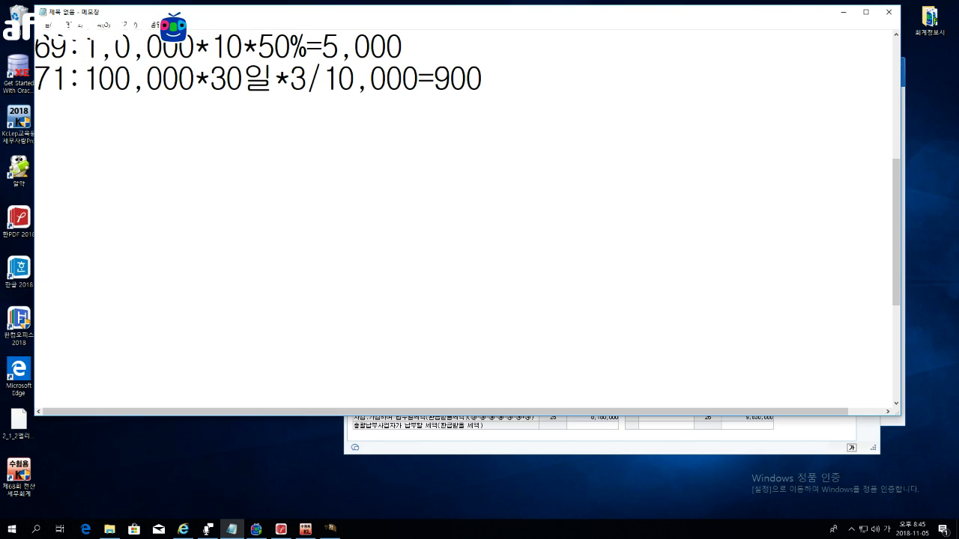
{"action": "type", "text": "65"}
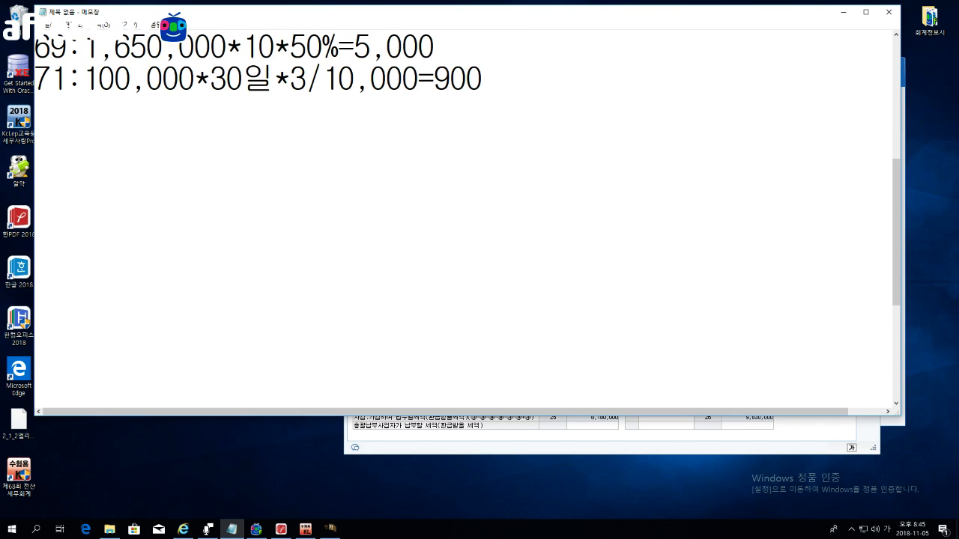
{"action": "left_click_drag", "start_coordinate": [83, 78], "coordinate": [115, 78]}
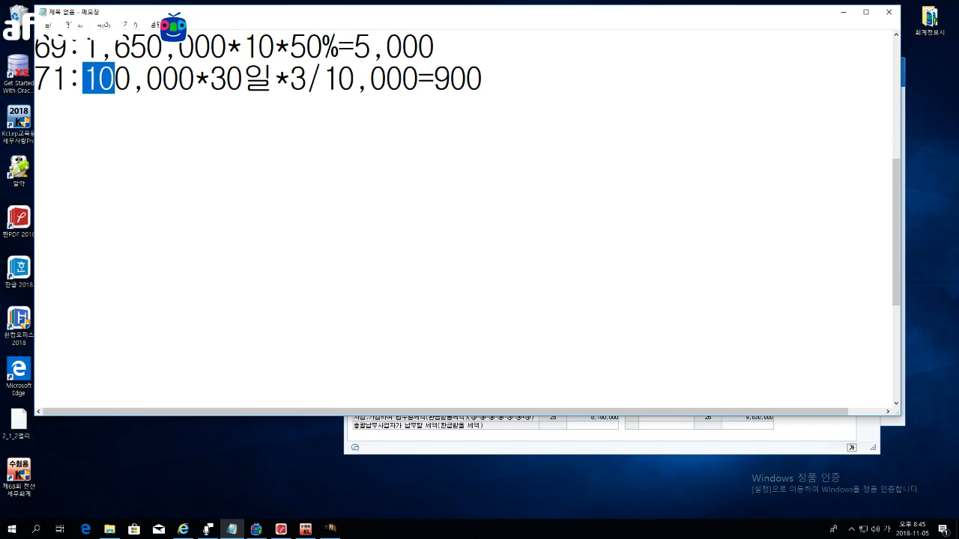
{"action": "type", "text": "1,65"}
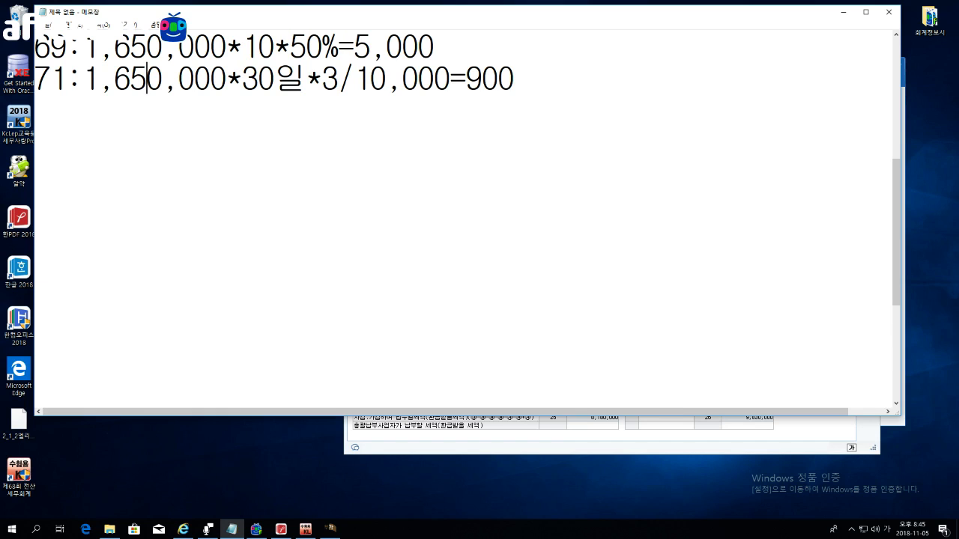
{"action": "left_click_drag", "start_coordinate": [242, 78], "coordinate": [275, 78]}
{"action": "type", "text": "85"}
Step: Delete the old results after the equals signs in lines 69 and 71 of the penalty calculations
{"action": "left_click_drag", "start_coordinate": [354, 47], "coordinate": [435, 46]}
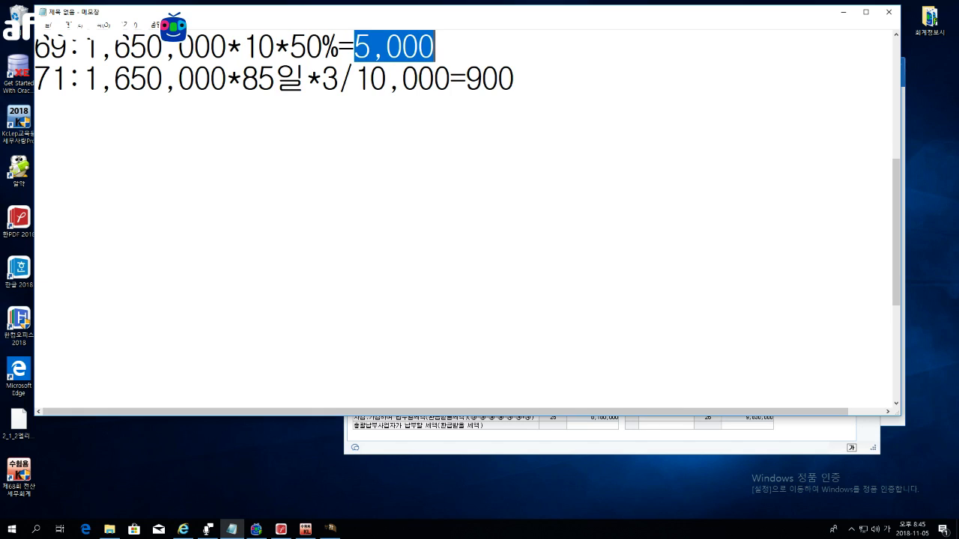
{"action": "key", "text": "BackSpace"}
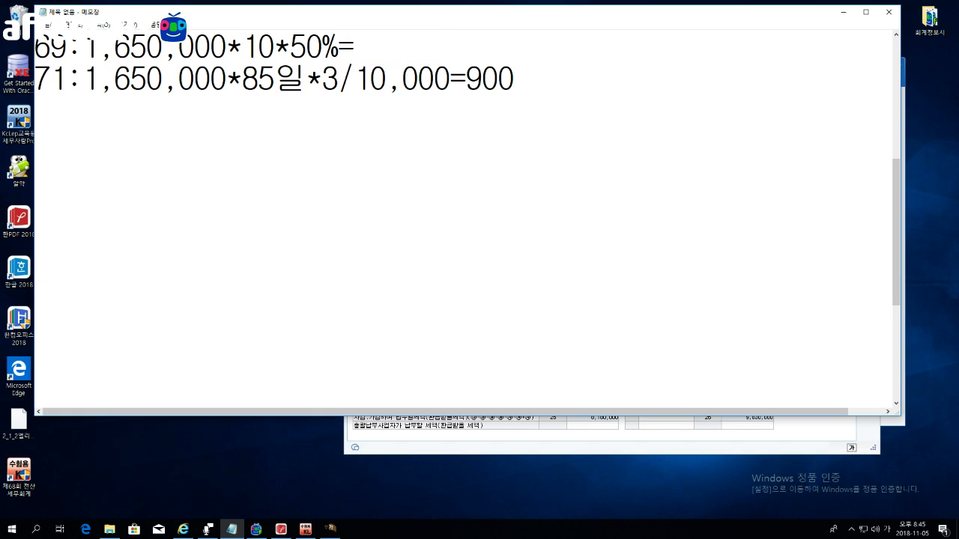
{"action": "key", "text": "Down"}
{"action": "key", "text": "Right"}
{"action": "key", "text": "Right"}
{"action": "key", "text": "Right"}
{"action": "key", "text": "Right"}
{"action": "key", "text": "Right"}
{"action": "key", "text": "Right"}
{"action": "key", "text": "Right"}
{"action": "key", "text": "Right"}
{"action": "key", "text": "Left"}
{"action": "key", "text": "Delete"}
{"action": "key", "text": "Delete"}
{"action": "key", "text": "Delete"}
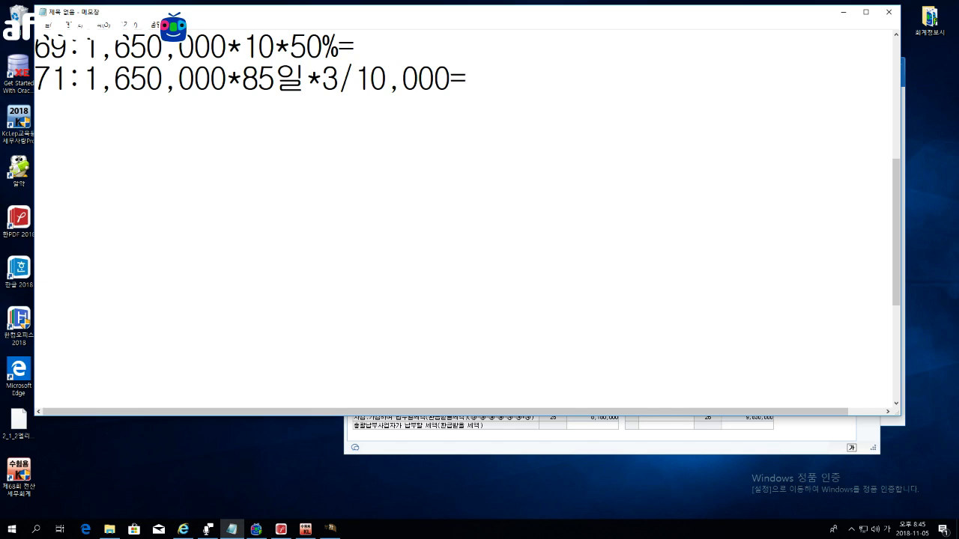
Step: Enter the penalty results in the Notepad calculations: 82,500 for line 69 and 42,075 for line 71
{"action": "left_click", "coordinate": [354, 46]}
{"action": "type", "text": "82,500"}
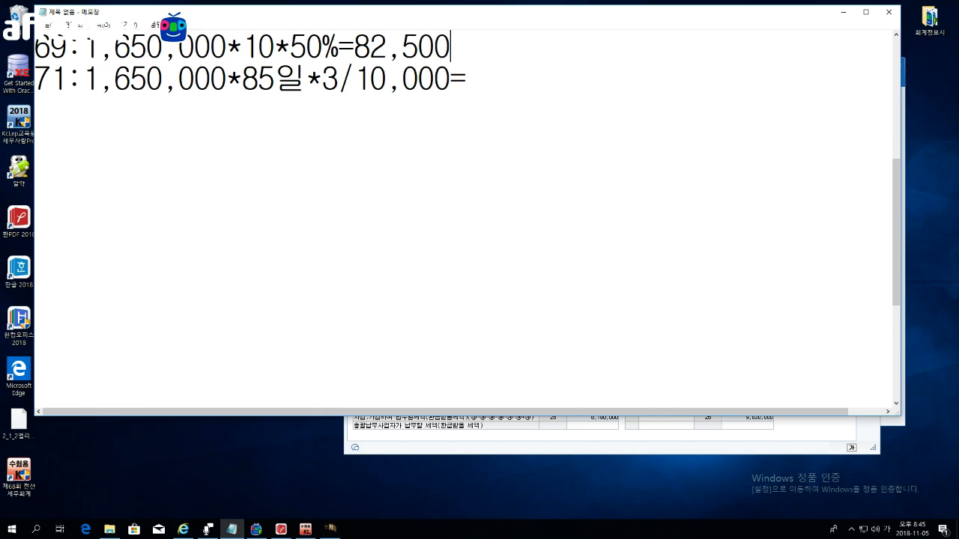
{"action": "key", "text": "Down"}
{"action": "type", "text": "42,075"}
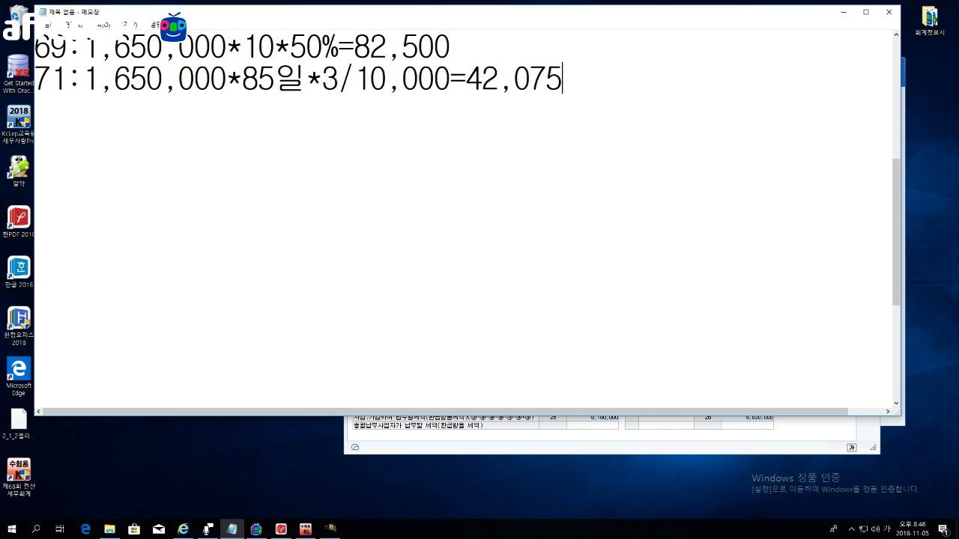
Step: In the amended return's 가산세명세, enter 1,650,000 as the amount and 82,500 as the tax for 과소·초과환급(일반) in row 69
{"action": "left_click", "coordinate": [700, 438]}
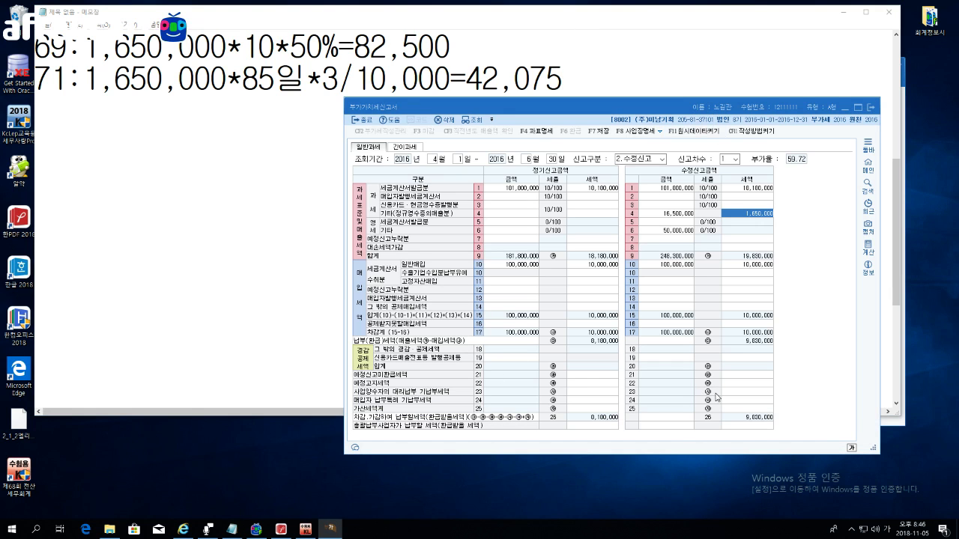
{"action": "left_click", "coordinate": [755, 409]}
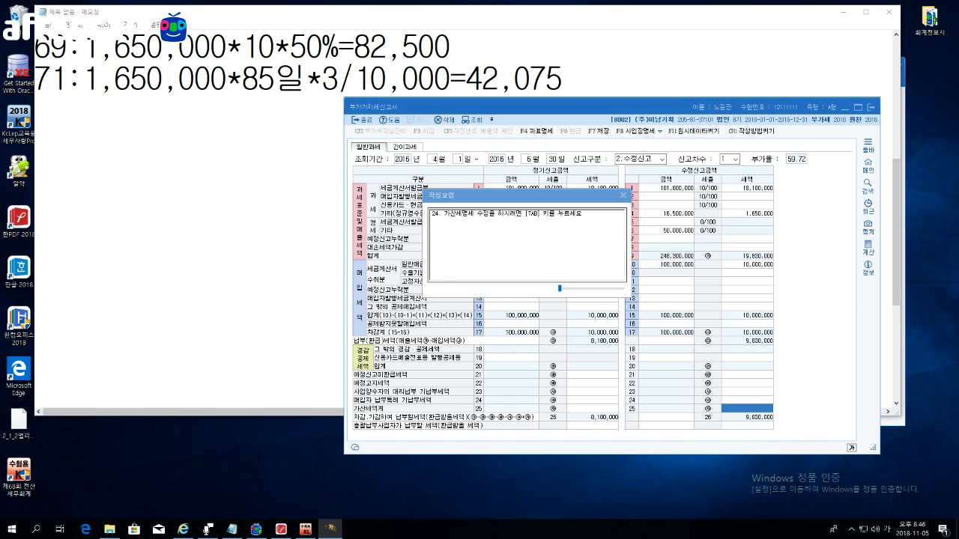
{"action": "key", "text": "Tab"}
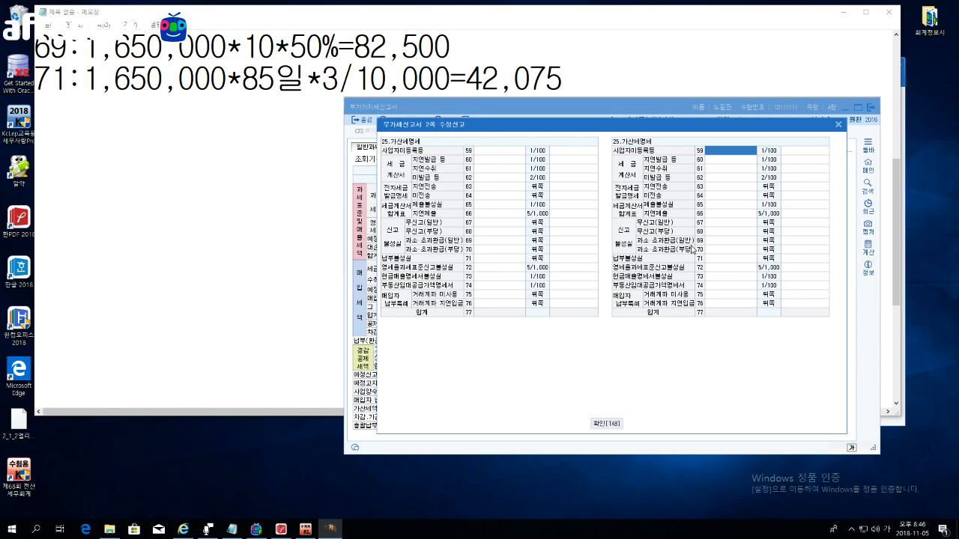
{"action": "left_click", "coordinate": [718, 242]}
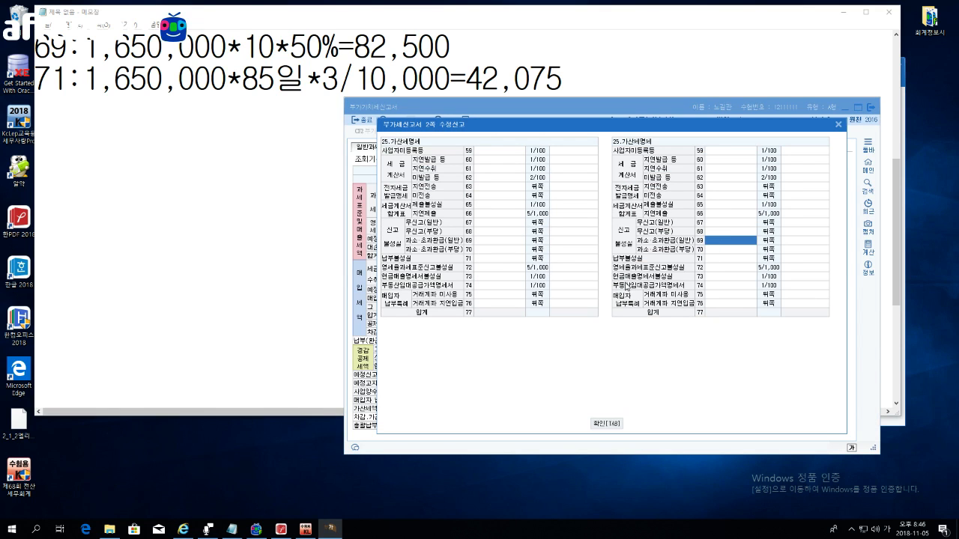
{"action": "type", "text": "1,650,000"}
{"action": "key", "text": "Return"}
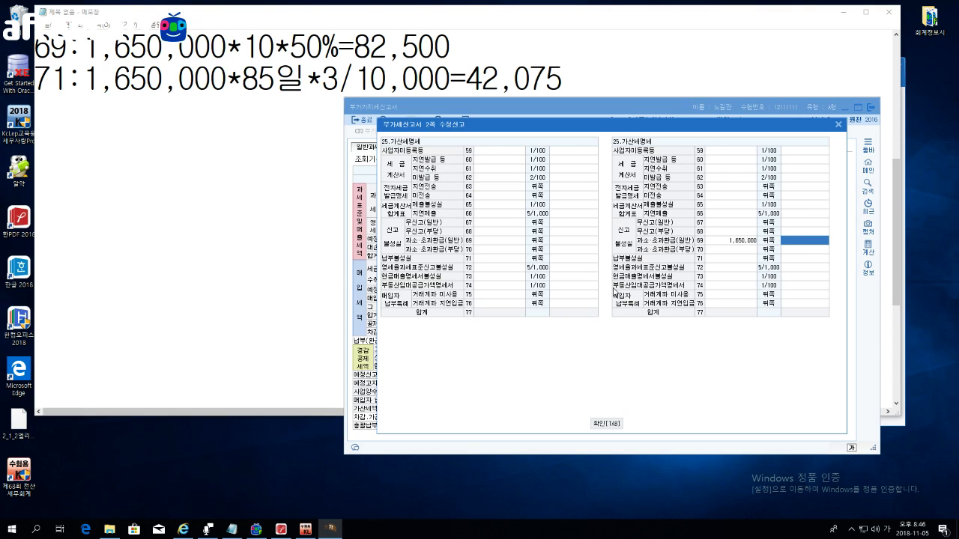
{"action": "type", "text": "82500"}
{"action": "key", "text": "Return"}
{"action": "key", "text": "Return"}
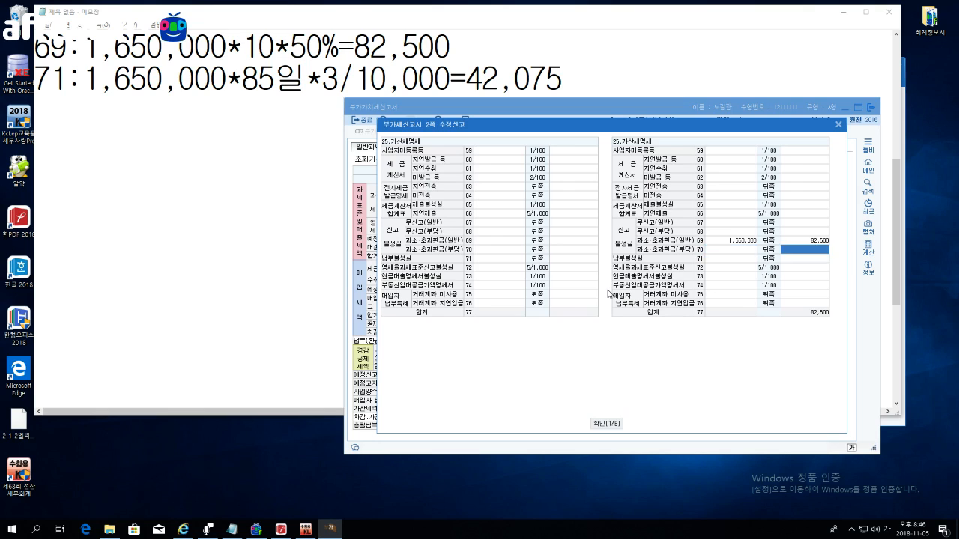
Step: Enter 1,650,000 as the amount and 42,075 as the tax for 납부불성실 in row 71
{"action": "key", "text": "Return"}
{"action": "type", "text": "1650000"}
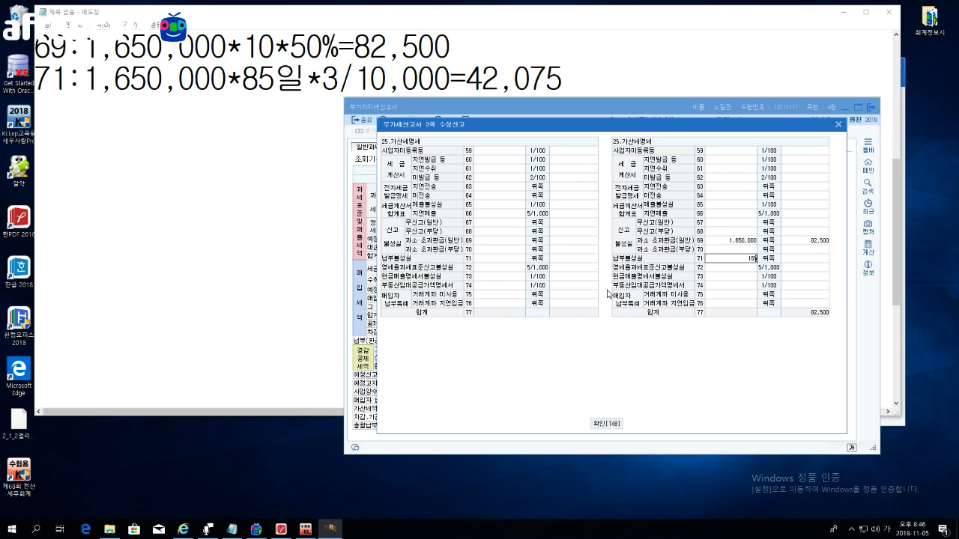
{"action": "key", "text": "Return"}
{"action": "type", "text": "42075"}
{"action": "key", "text": "Return"}
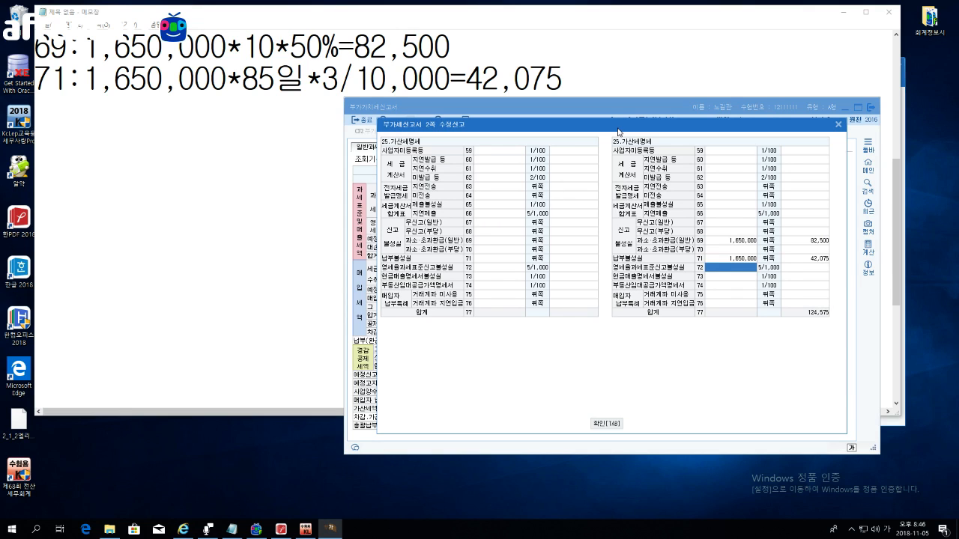
Step: Enter 50,000,000 as the amount for 영세율과세표준신고불성실 in row 72 and set its tax to 125,000
{"action": "left_click_drag", "start_coordinate": [618, 129], "coordinate": [402, 138]}
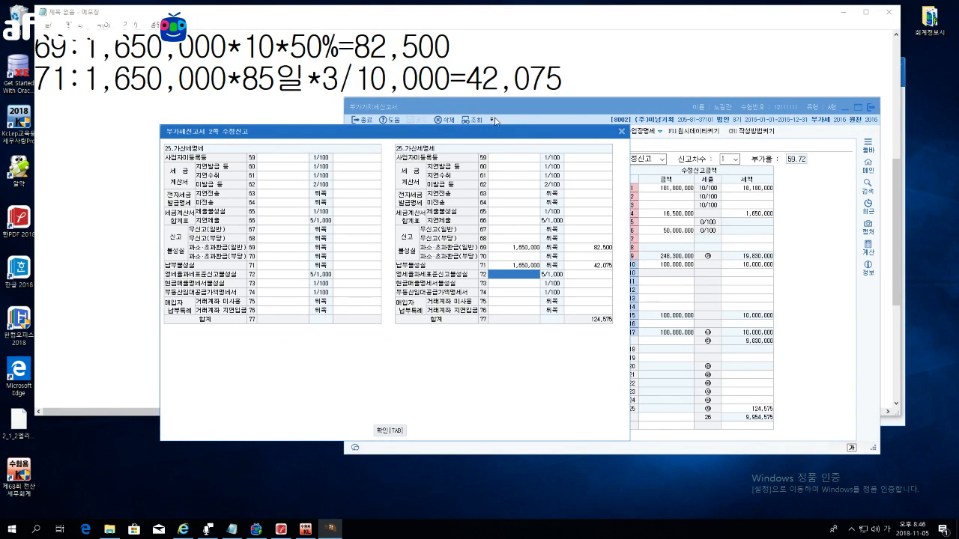
{"action": "left_click_drag", "start_coordinate": [511, 134], "coordinate": [537, 129]}
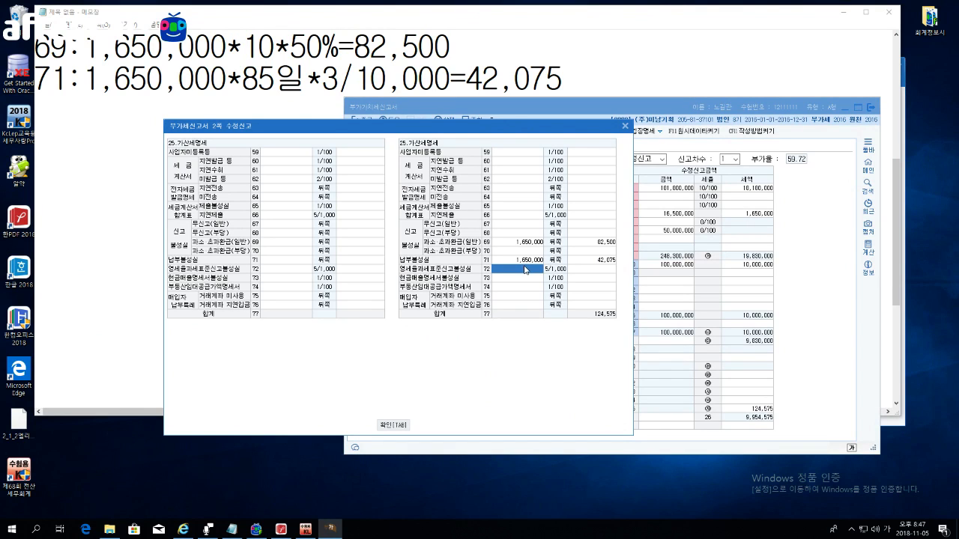
{"action": "left_click", "coordinate": [517, 271]}
{"action": "type", "text": "50,000,000"}
{"action": "key", "text": "Return"}
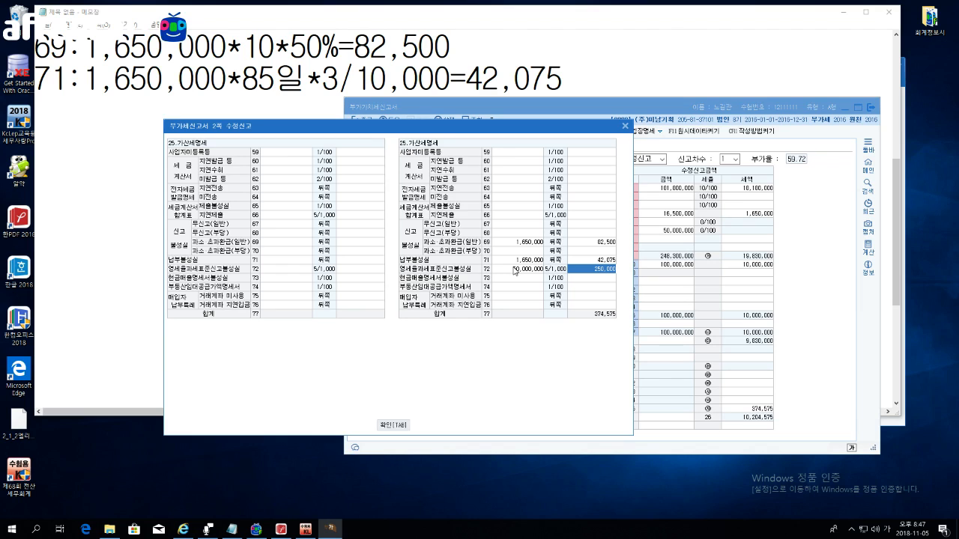
{"action": "type", "text": "125,000"}
{"action": "key", "text": "Return"}
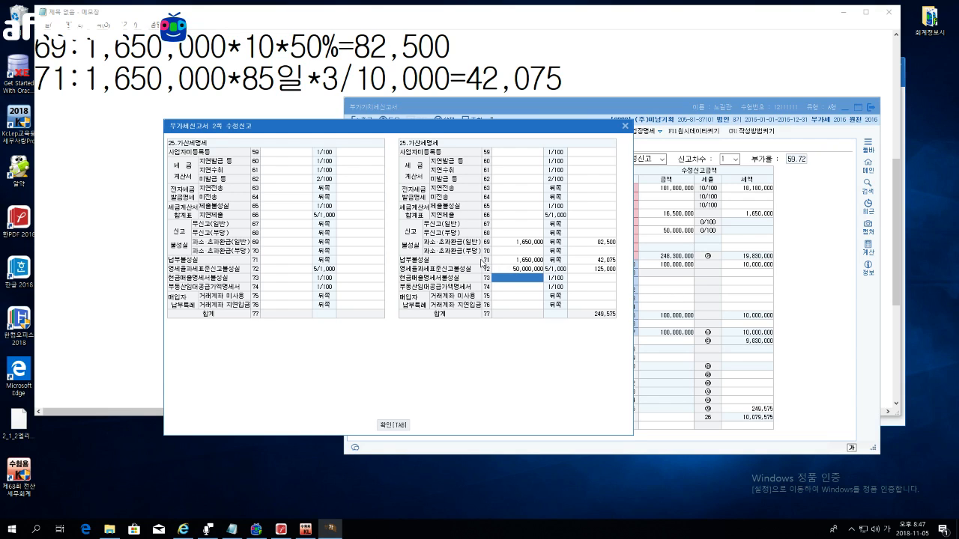
Step: Enter 12,000,000 as the amount for 세금계산서 미발급 등 in row 62 and confirm the penalty details
{"action": "left_click", "coordinate": [496, 180]}
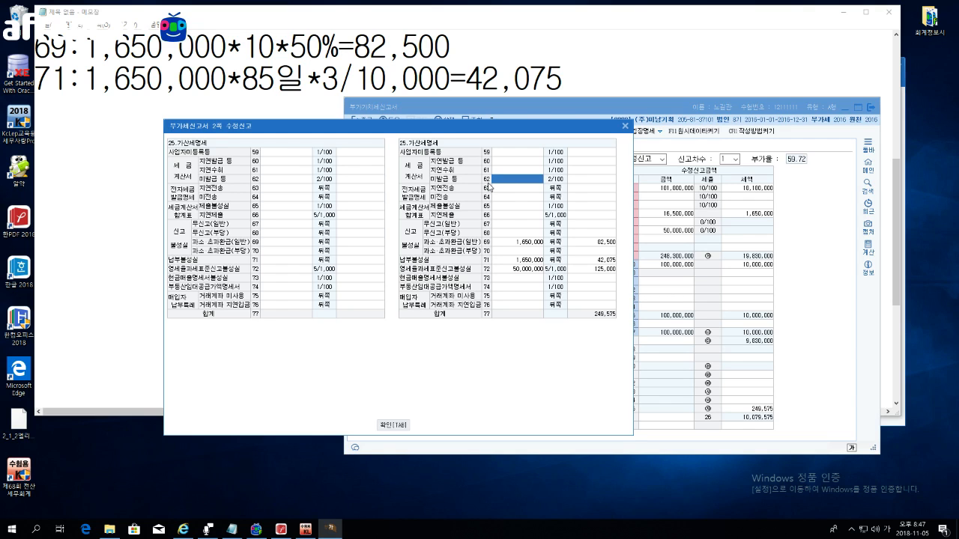
{"action": "type", "text": "12000000"}
{"action": "key", "text": "Return"}
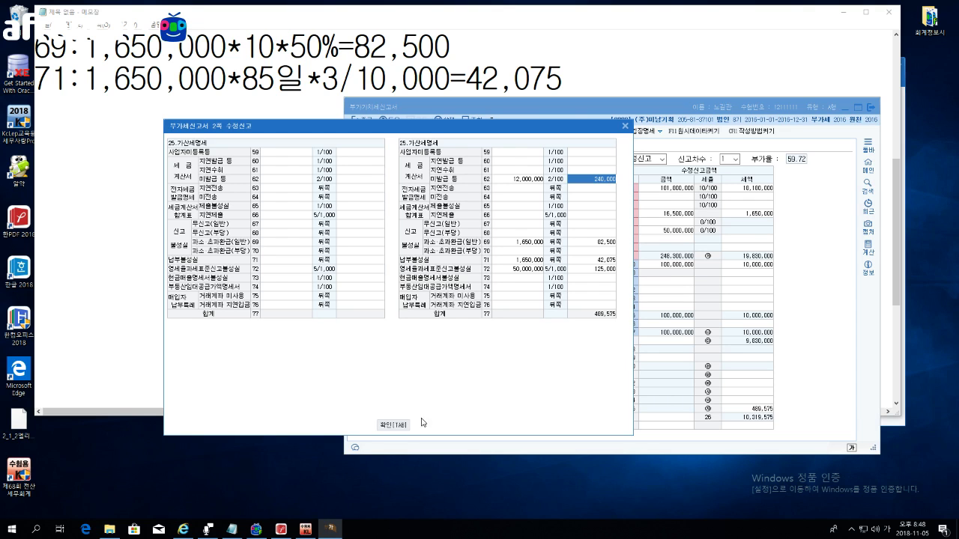
{"action": "left_click", "coordinate": [384, 429]}
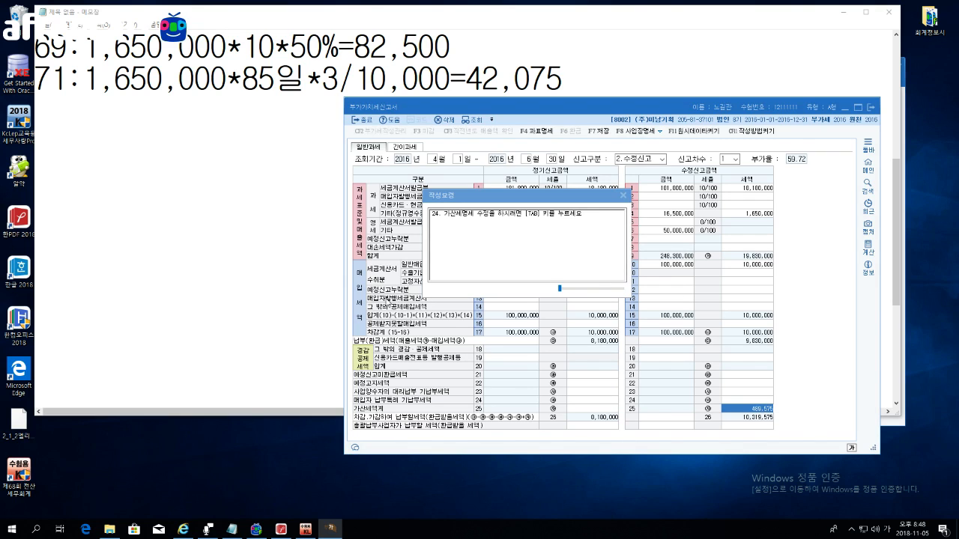
{"action": "left_click", "coordinate": [755, 216]}
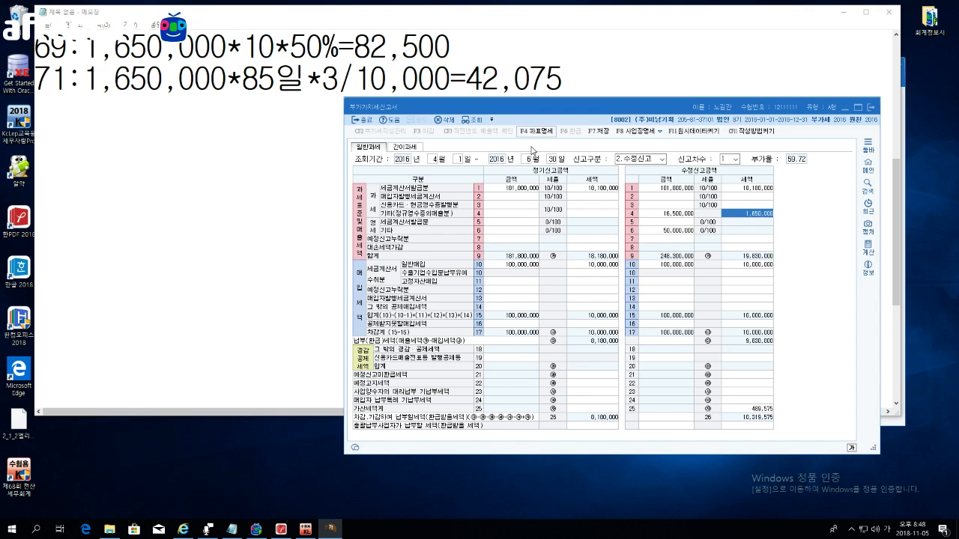
Step: Open the return's 과세표준명세 and set the amended amount for 도매 및 소매업 in row 27 to 231,800,000
{"action": "left_click", "coordinate": [542, 135]}
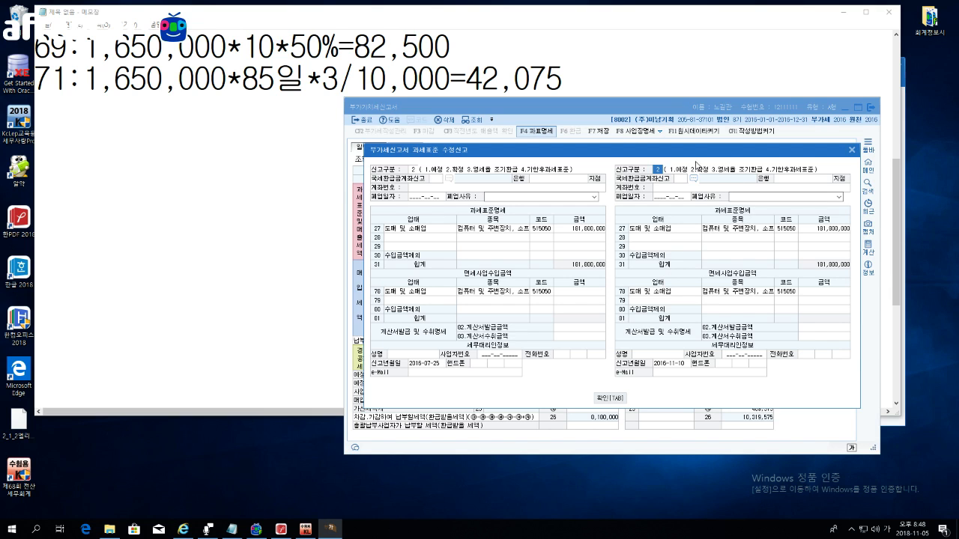
{"action": "left_click_drag", "start_coordinate": [696, 149], "coordinate": [369, 139]}
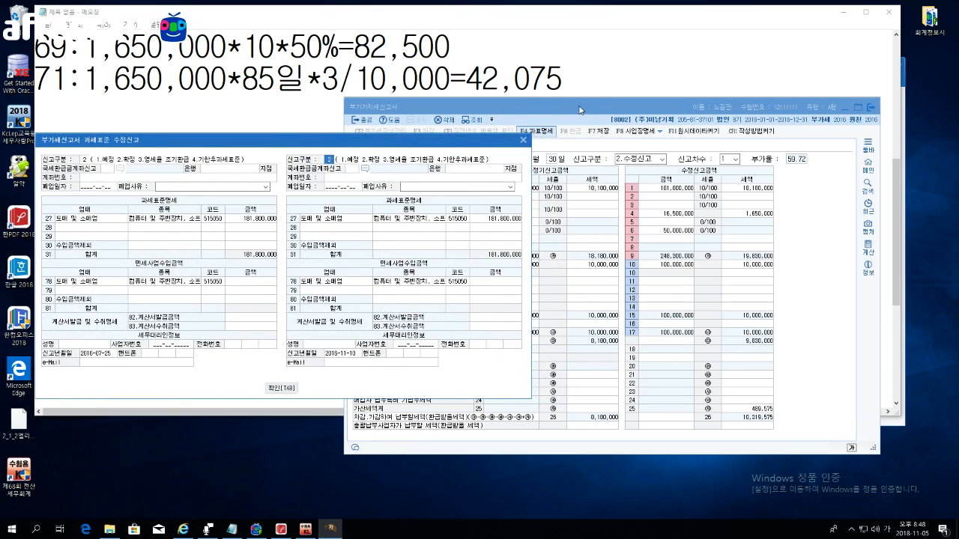
{"action": "left_click_drag", "start_coordinate": [468, 143], "coordinate": [559, 136]}
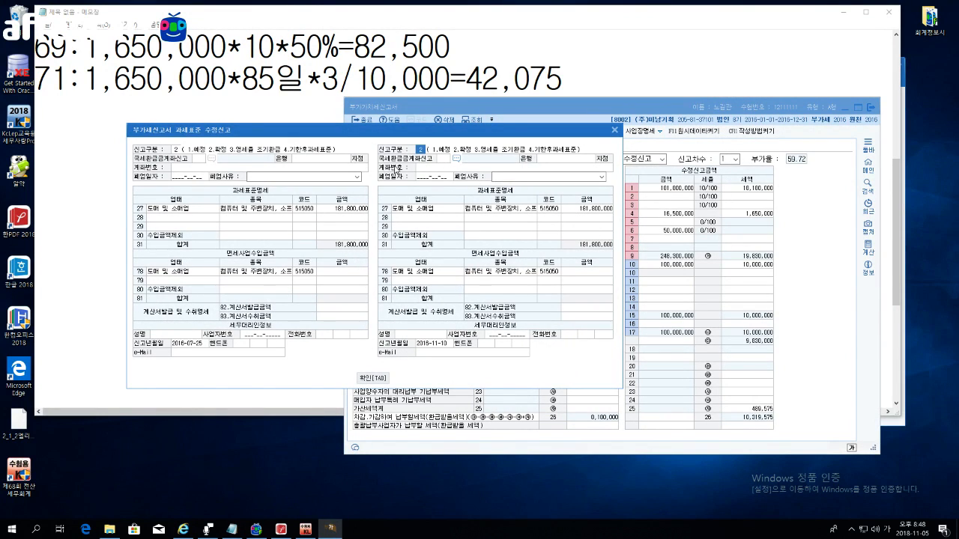
{"action": "left_click", "coordinate": [599, 211]}
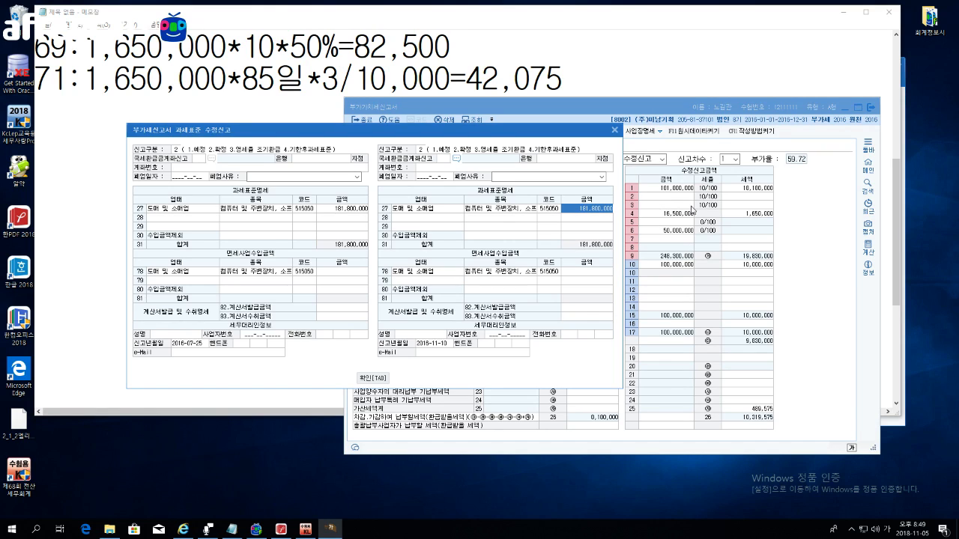
{"action": "left_click_drag", "start_coordinate": [532, 138], "coordinate": [601, 252]}
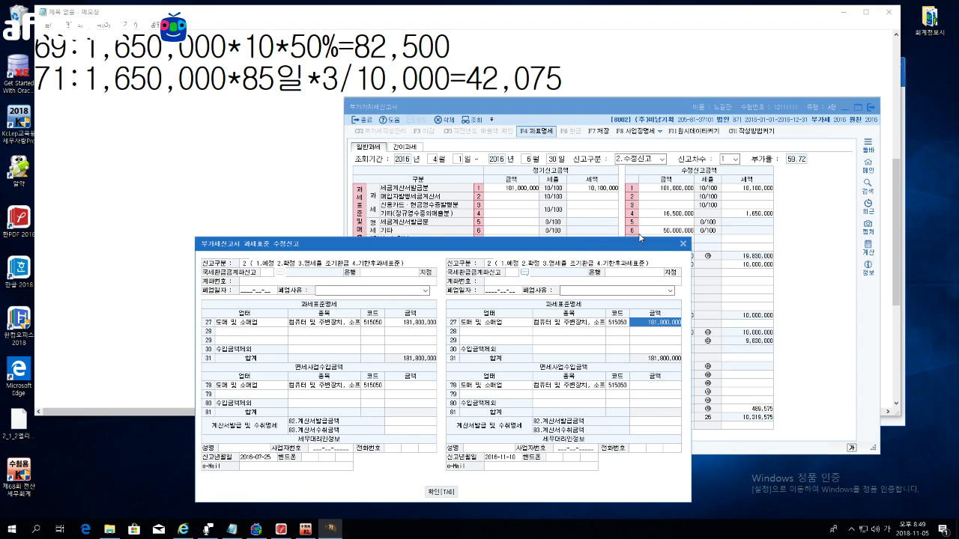
{"action": "mouse_move", "coordinate": [632, 248]}
{"action": "left_mouse_down"}
{"action": "mouse_move", "coordinate": [631, 256]}
{"action": "mouse_move", "coordinate": [639, 249]}
{"action": "left_mouse_up"}
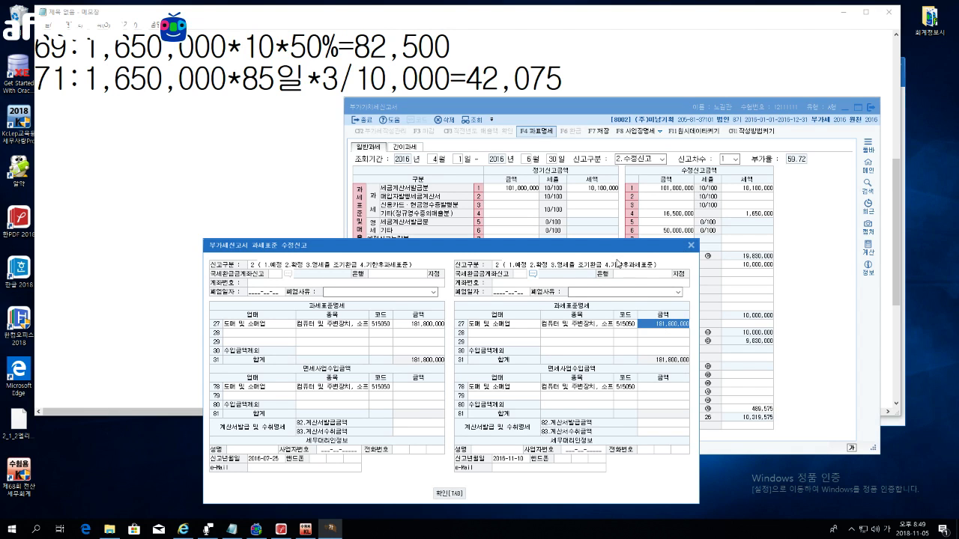
{"action": "left_click_drag", "start_coordinate": [589, 245], "coordinate": [505, 139]}
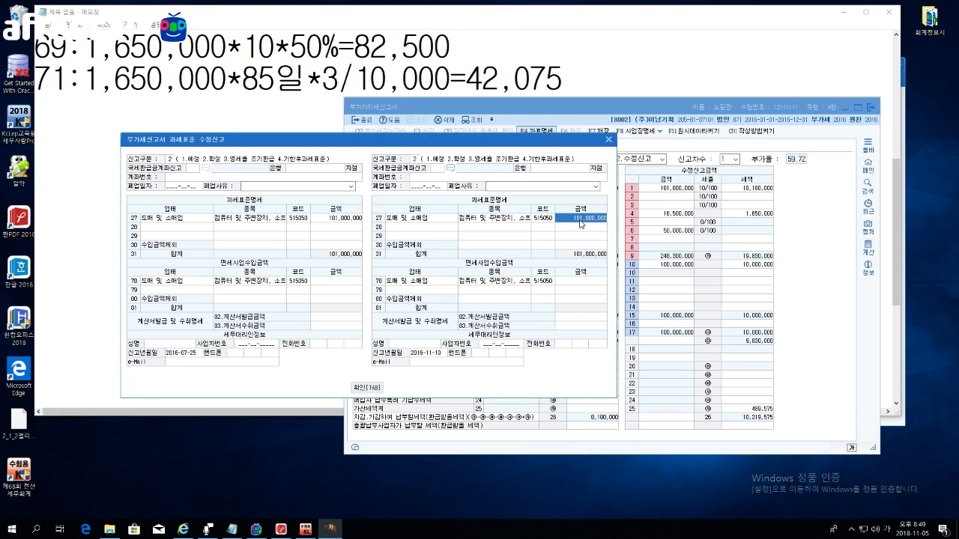
{"action": "type", "text": "23"}
{"action": "key", "text": "Return"}
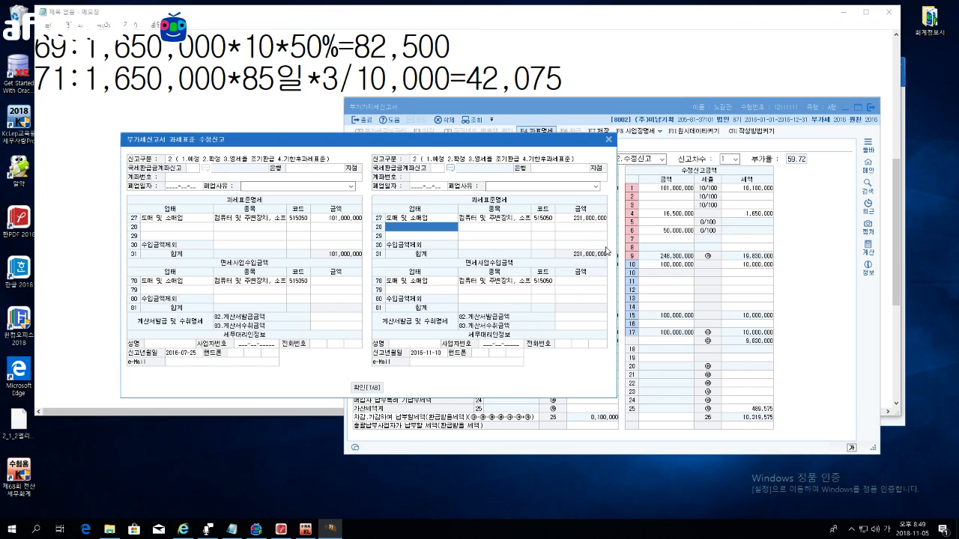
Step: Enter 16,500,000 as the amended amount for 수입금액제외 in row 30 of the 과세표준명세
{"action": "key", "text": "Return"}
{"action": "key", "text": "Return"}
{"action": "key", "text": "Return"}
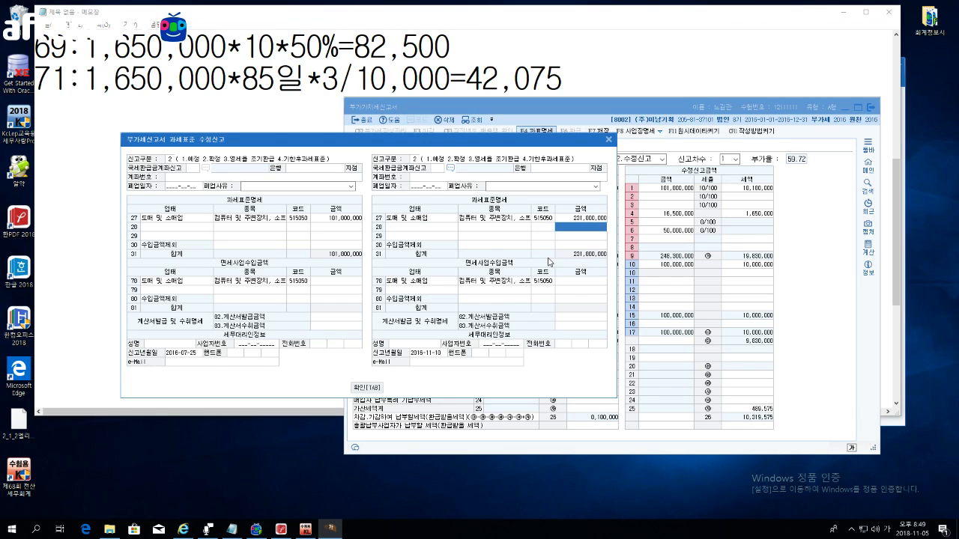
{"action": "key", "text": "Return"}
{"action": "key", "text": "Return"}
{"action": "key", "text": "Return"}
{"action": "key", "text": "Return"}
{"action": "key", "text": "Return"}
{"action": "key", "text": "Return"}
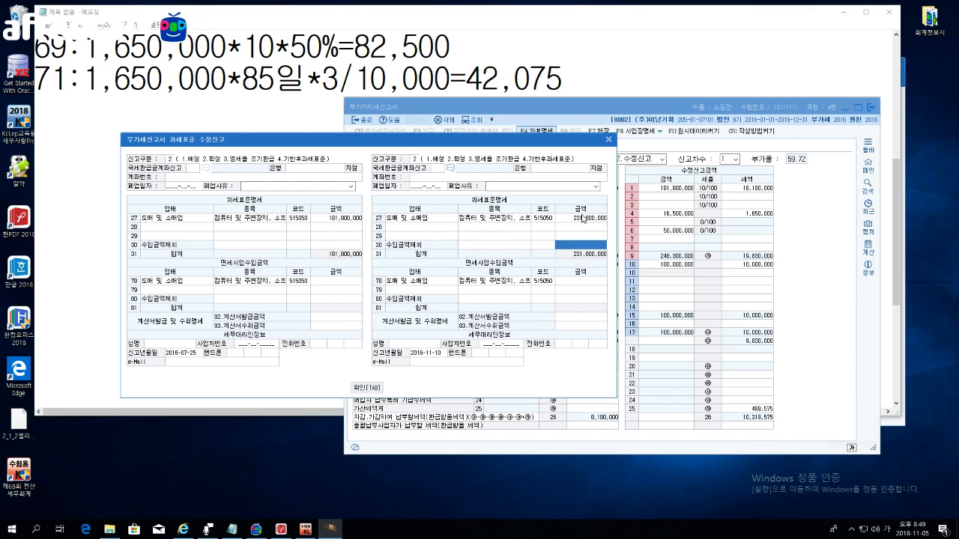
{"action": "left_click", "coordinate": [565, 169]}
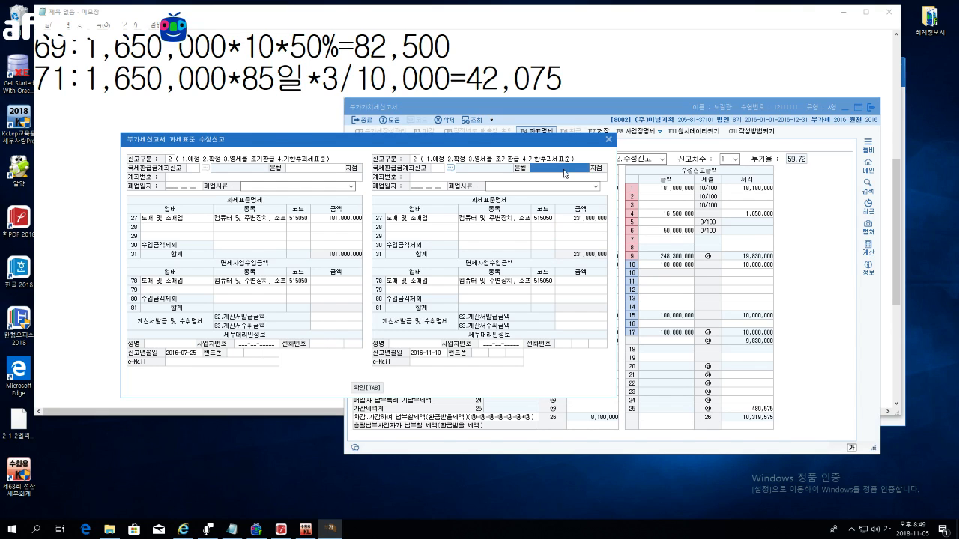
{"action": "left_click", "coordinate": [591, 247]}
{"action": "left_click_drag", "start_coordinate": [585, 142], "coordinate": [585, 264]}
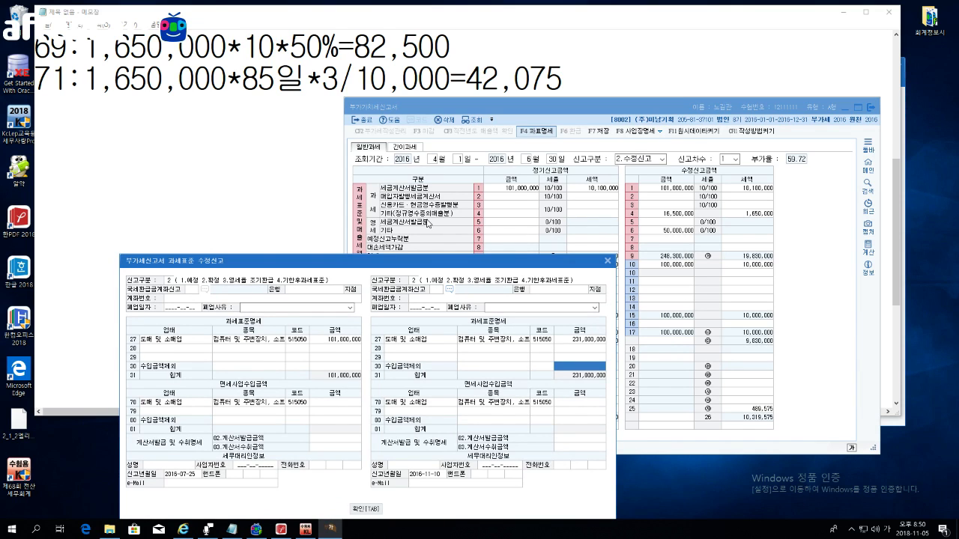
{"action": "type", "text": "16,"}
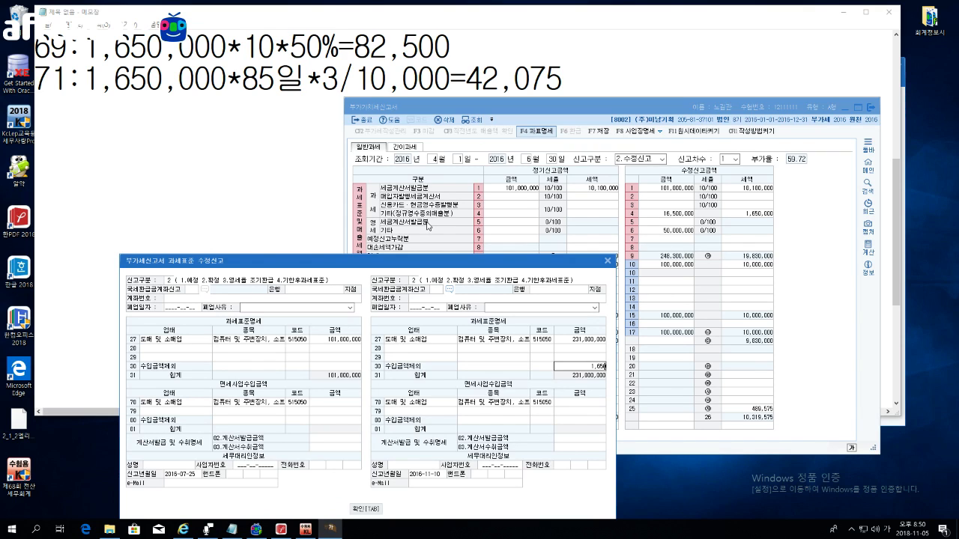
{"action": "type", "text": "500,000"}
{"action": "key", "text": "Return"}
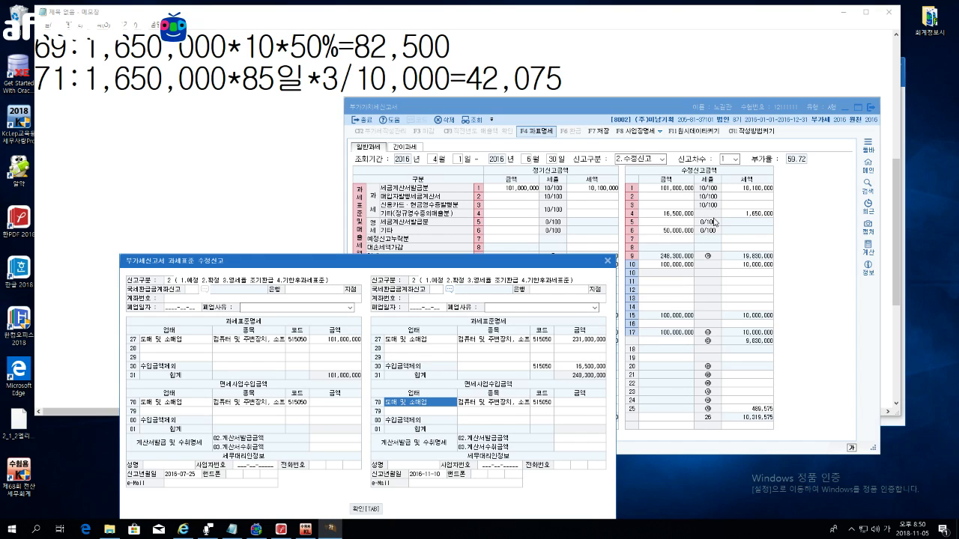
Step: Check the amended amounts in rows 27 and 30 against the return and confirm the 과세표준명세
{"action": "left_click", "coordinate": [592, 342]}
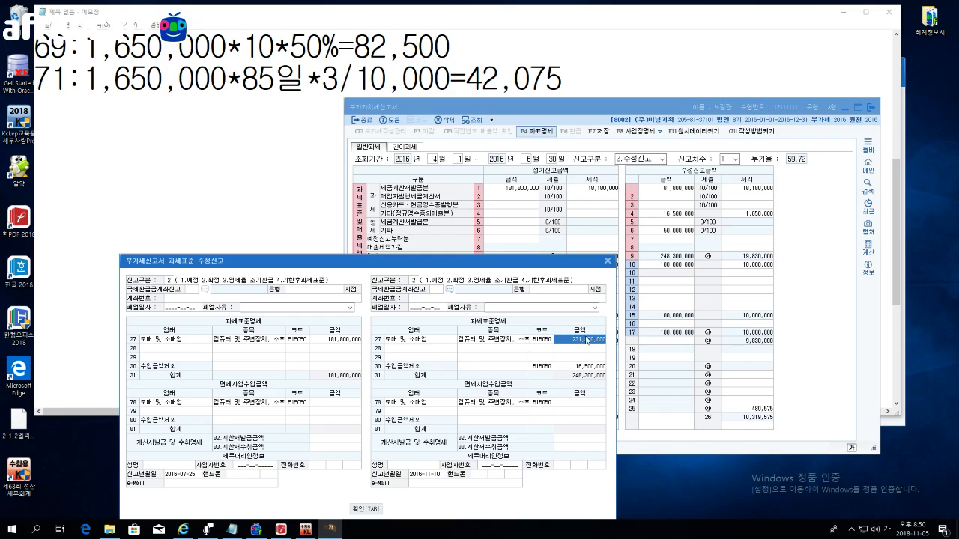
{"action": "left_click_drag", "start_coordinate": [541, 260], "coordinate": [535, 80]}
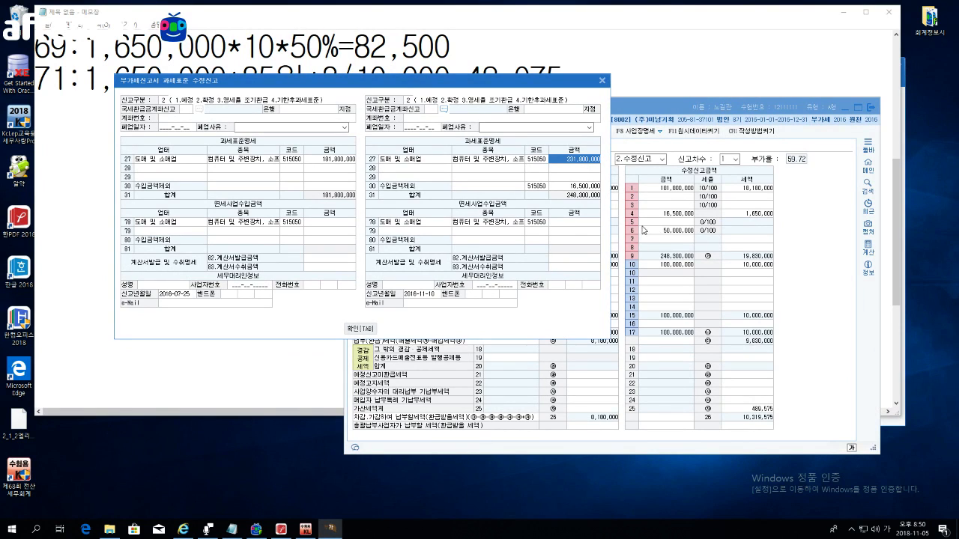
{"action": "left_click", "coordinate": [583, 192]}
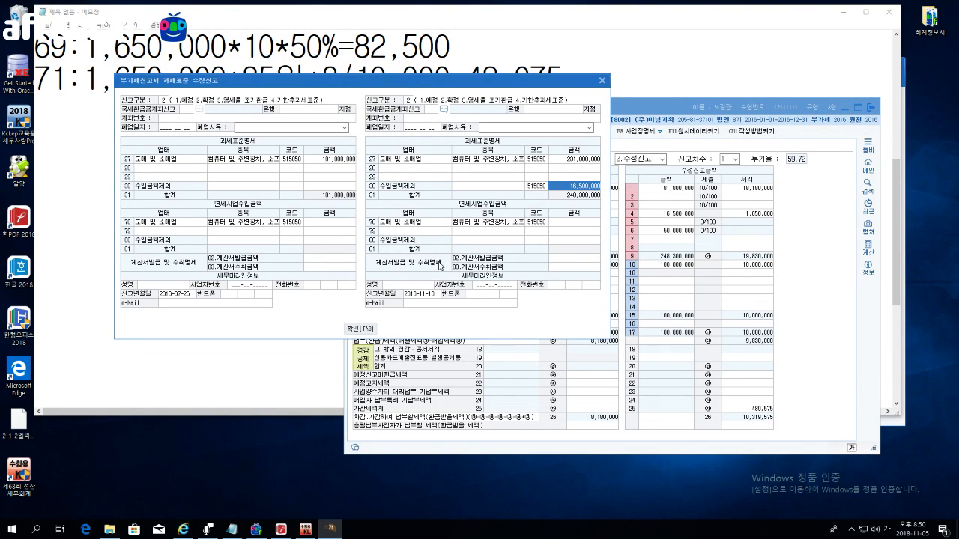
{"action": "left_click", "coordinate": [364, 328]}
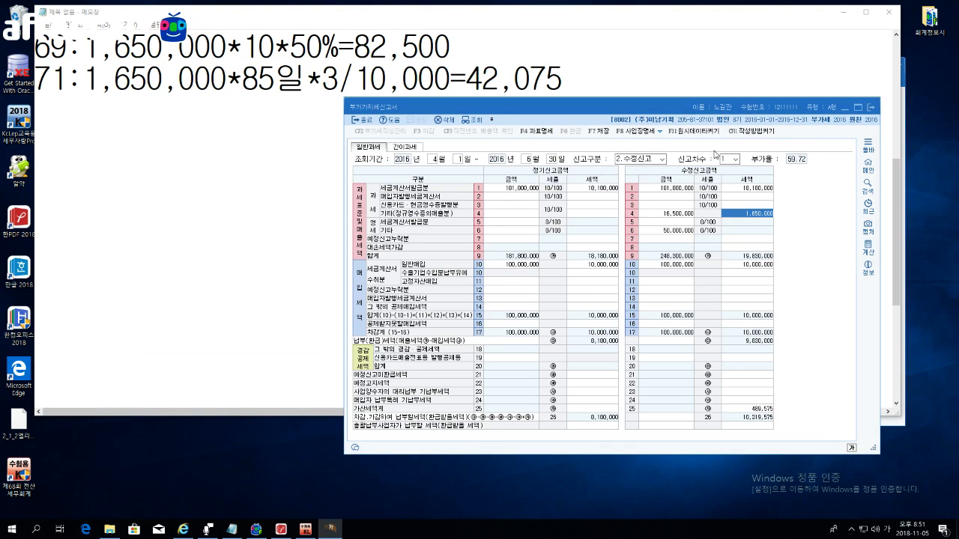
Step: Save the amended VAT return and close the 부가가치세신고서
{"action": "left_click", "coordinate": [599, 132]}
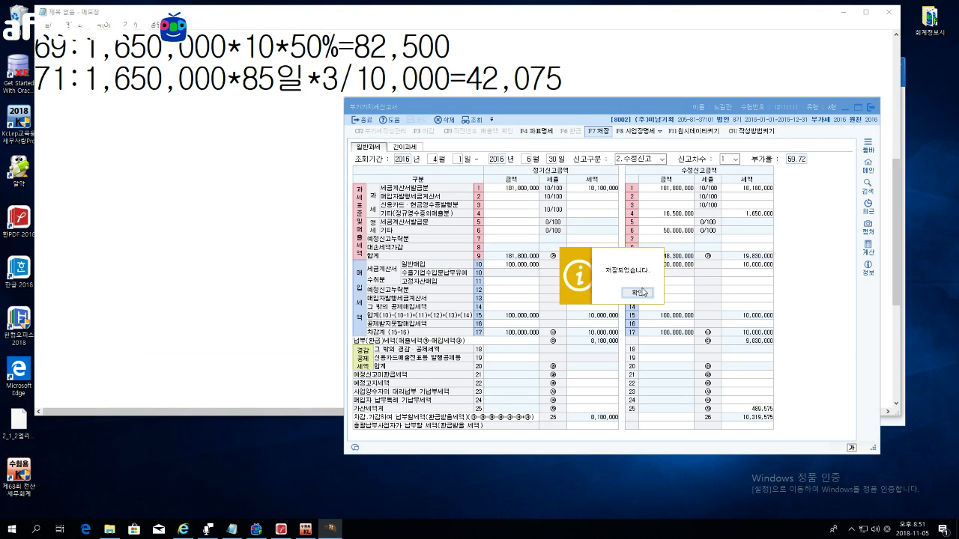
{"action": "left_click", "coordinate": [643, 294]}
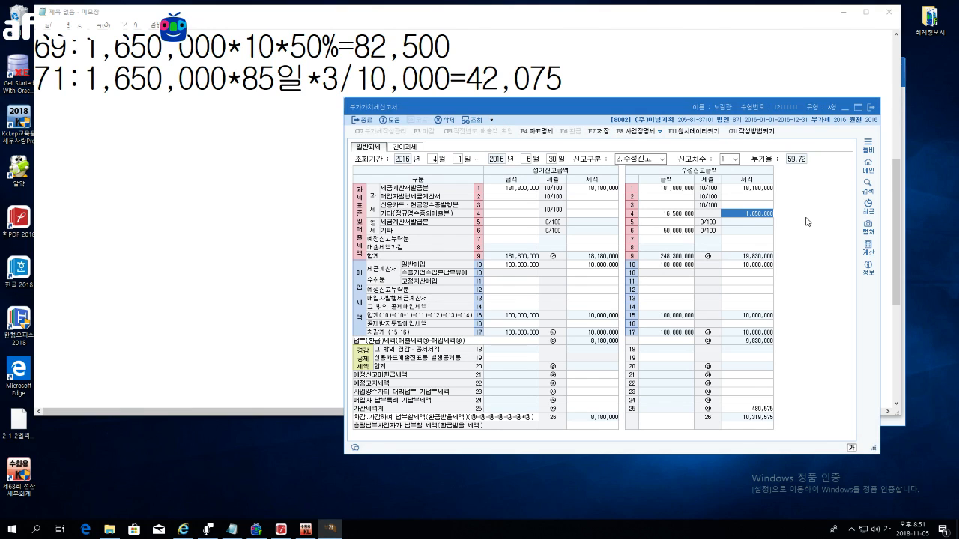
{"action": "left_click", "coordinate": [870, 108]}
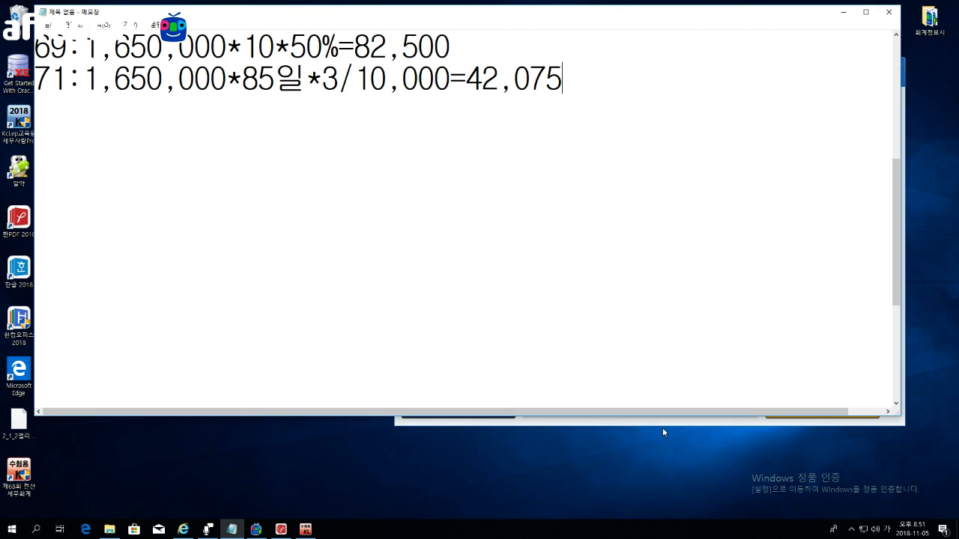
{"action": "left_click", "coordinate": [256, 529]}
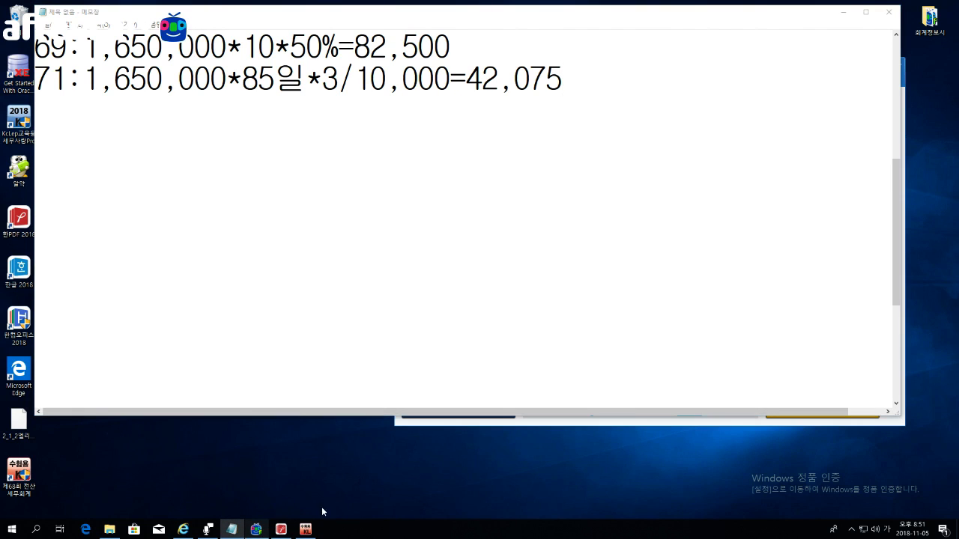